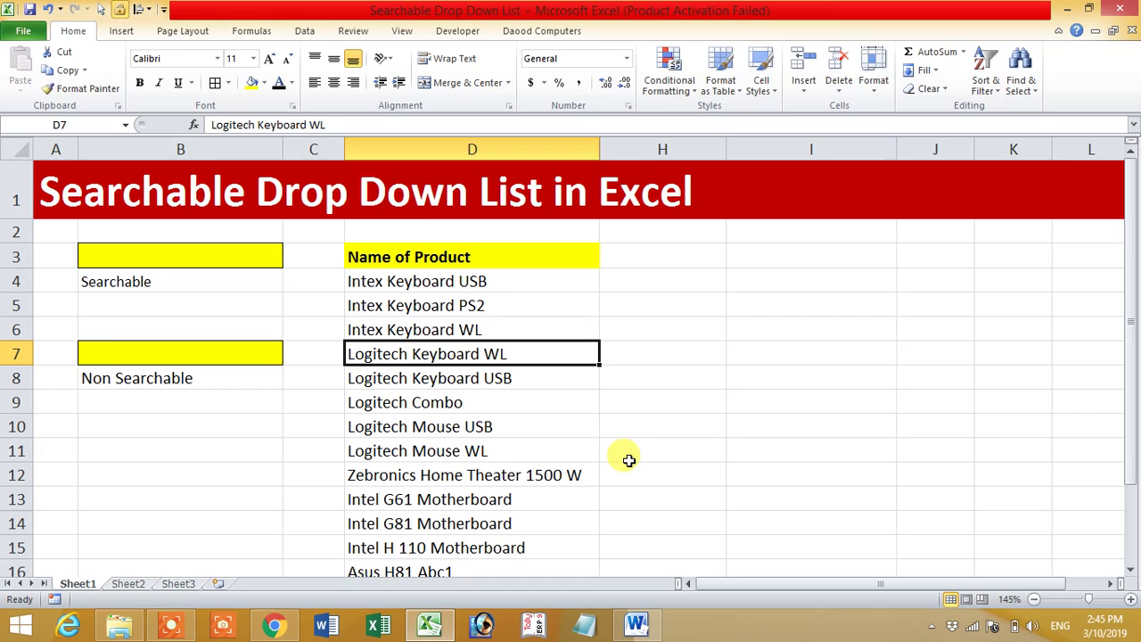
Test the searchable drop-down in B3 with the search text usb, check the filtered list, and clear the cell.
click(144, 255)
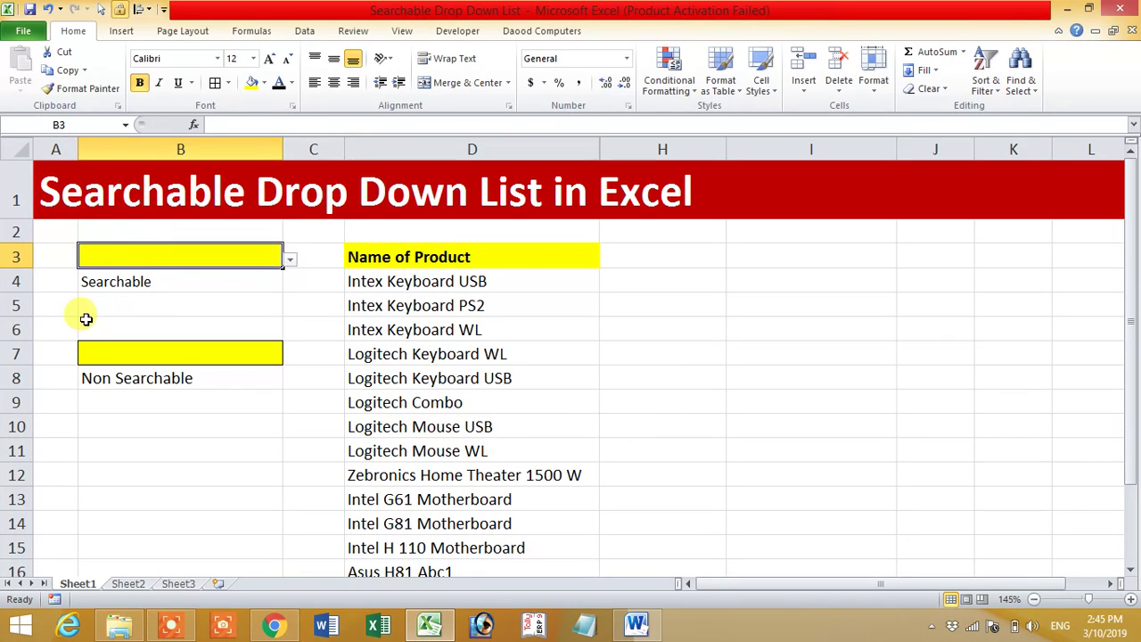
click(293, 262)
mouse_move(288, 298)
mouse_down()
mouse_move(288, 377)
mouse_move(286, 296)
mouse_up()
click(234, 255)
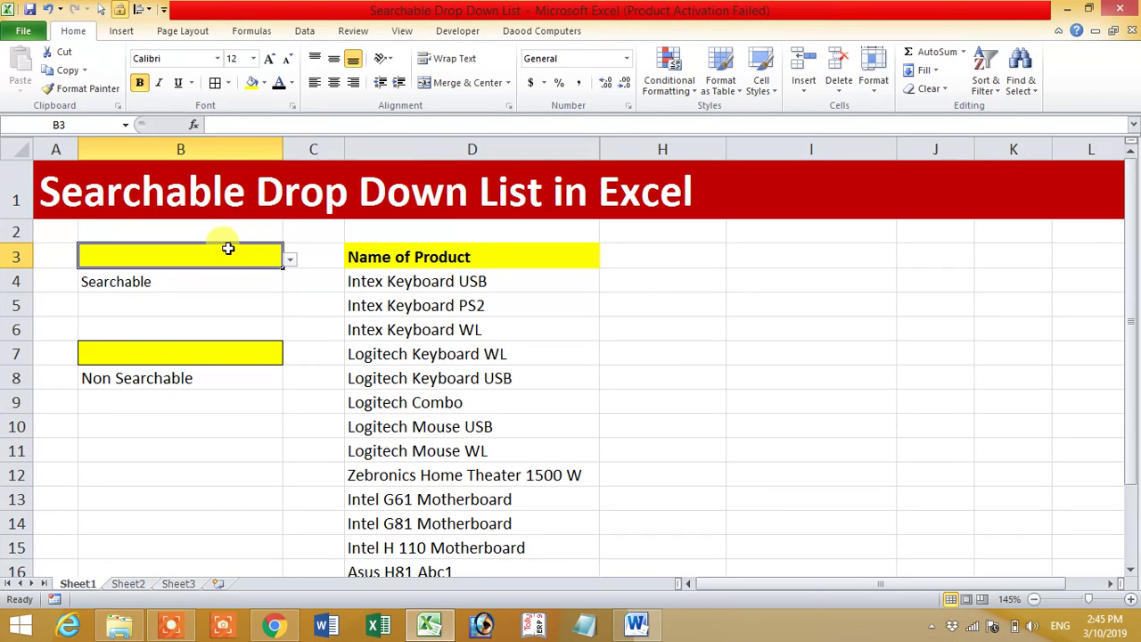
text(usb)
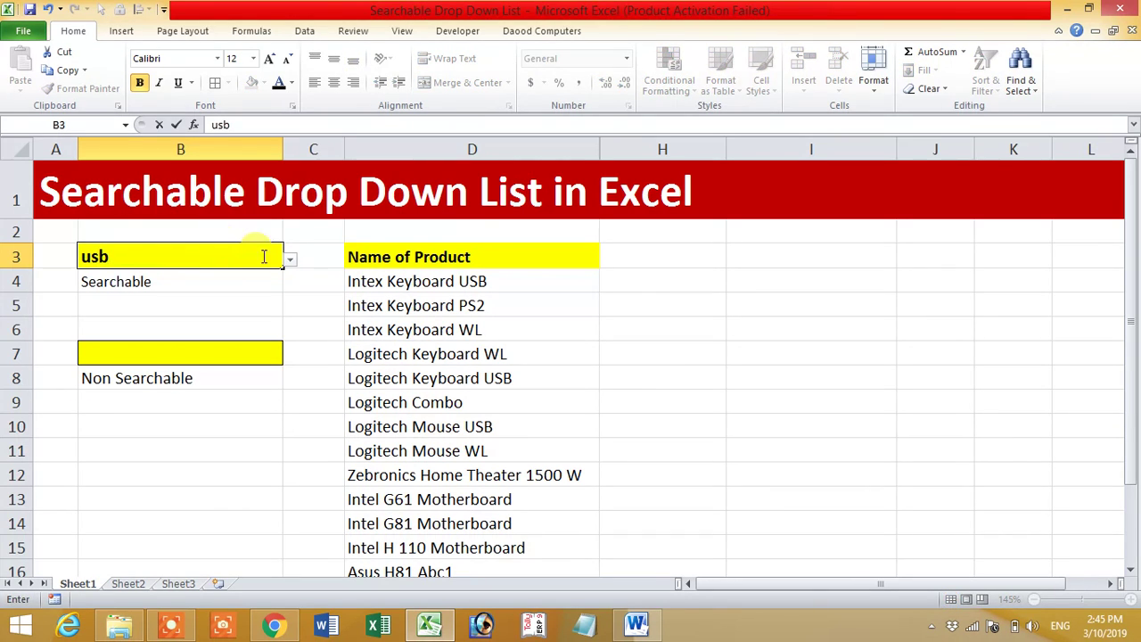
click(292, 260)
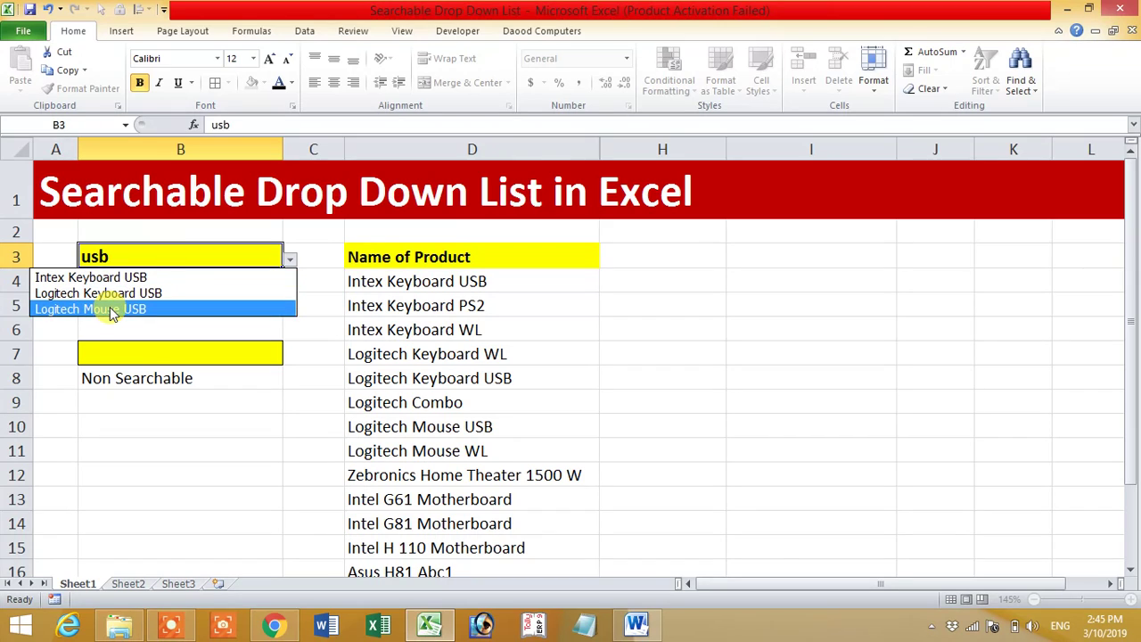
click(145, 250)
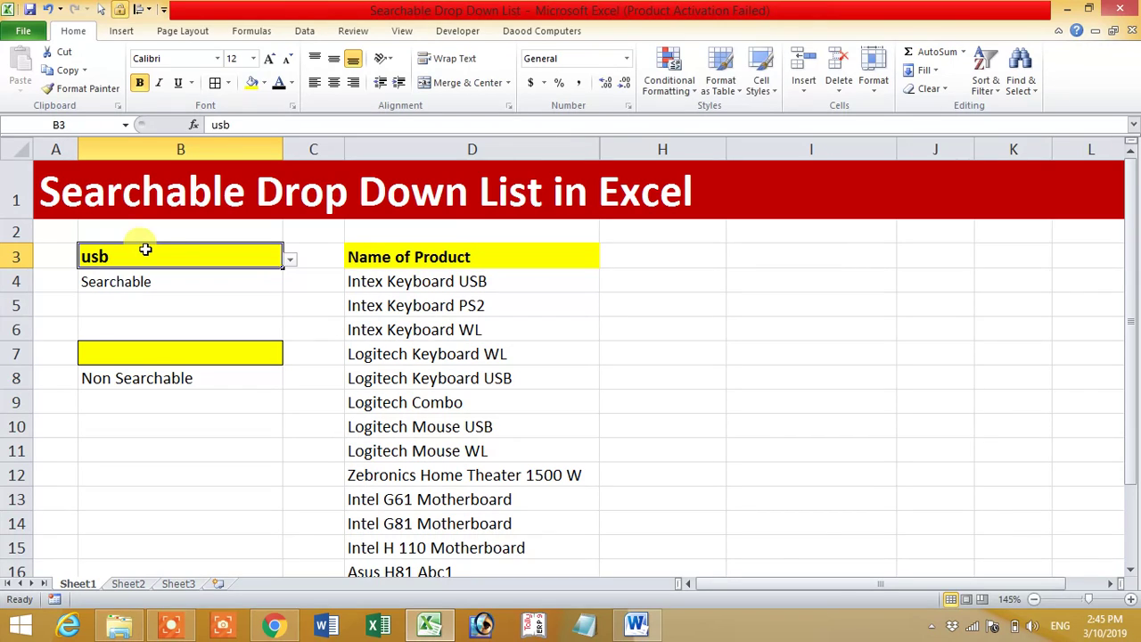
key(Delete)
Try to filter the non-searchable drop-down in B7 with the text usb, and cancel the entry.
click(218, 344)
click(290, 356)
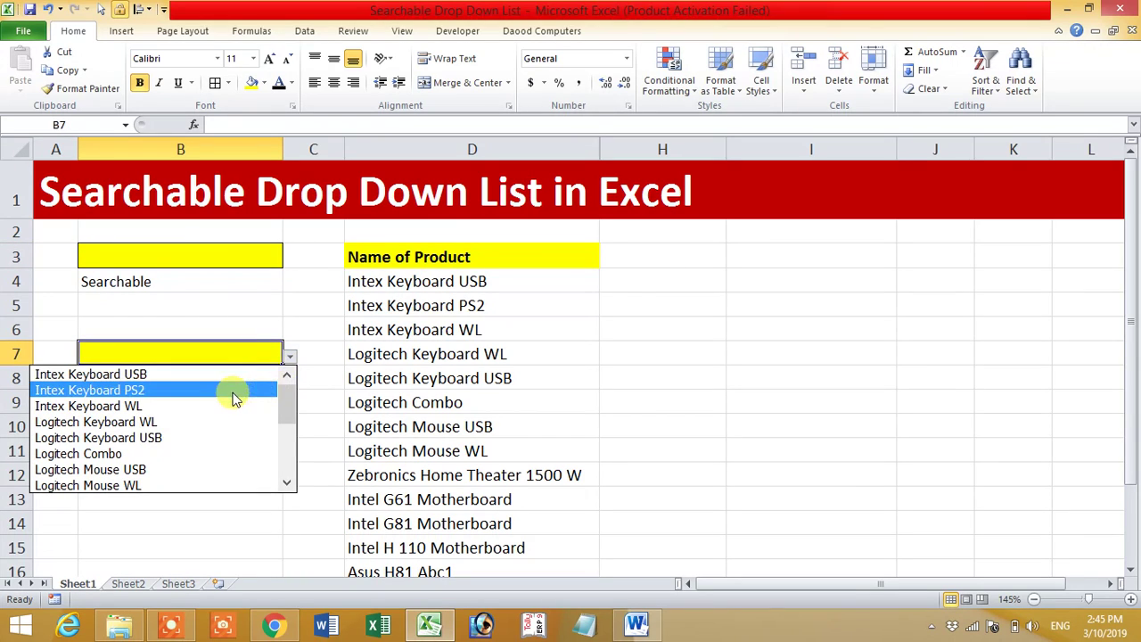
click(206, 354)
text(usb)
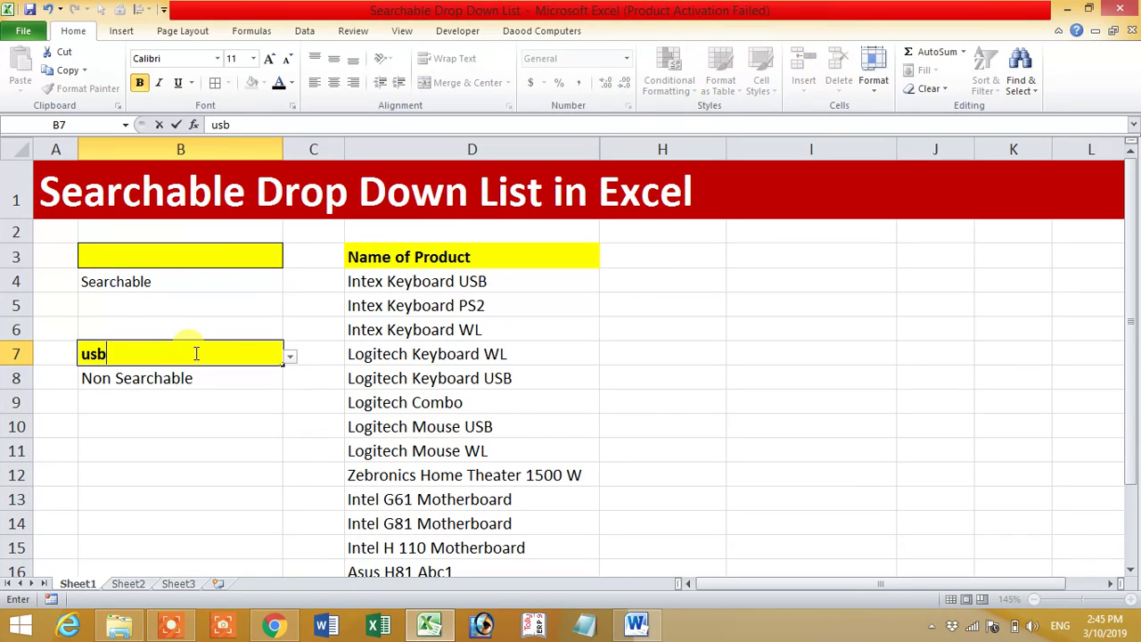
click(293, 359)
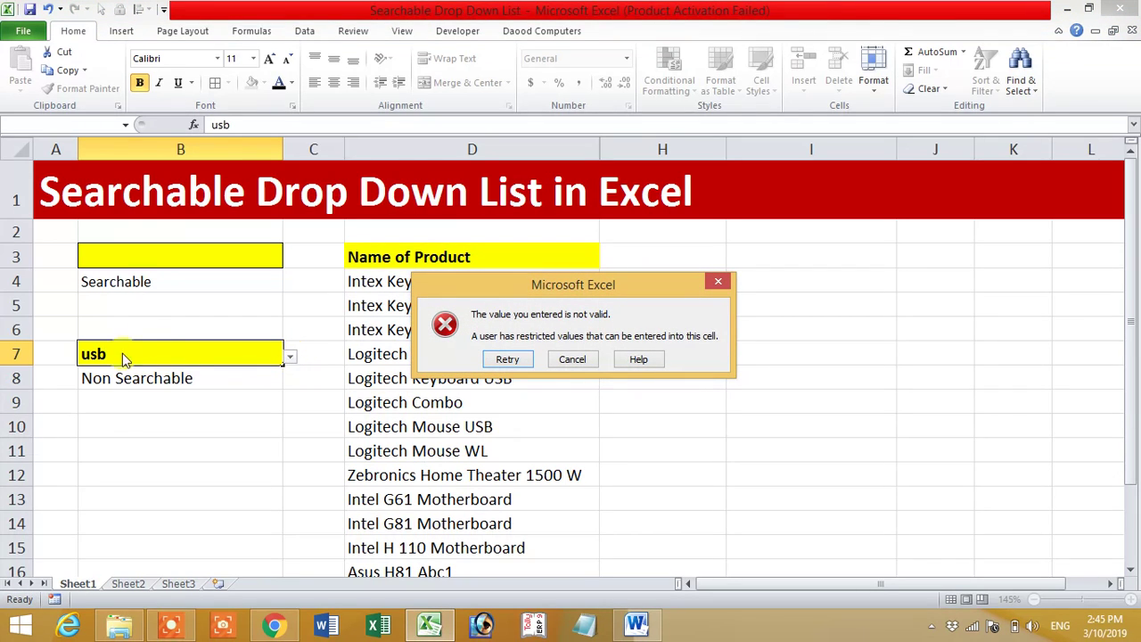
click(579, 358)
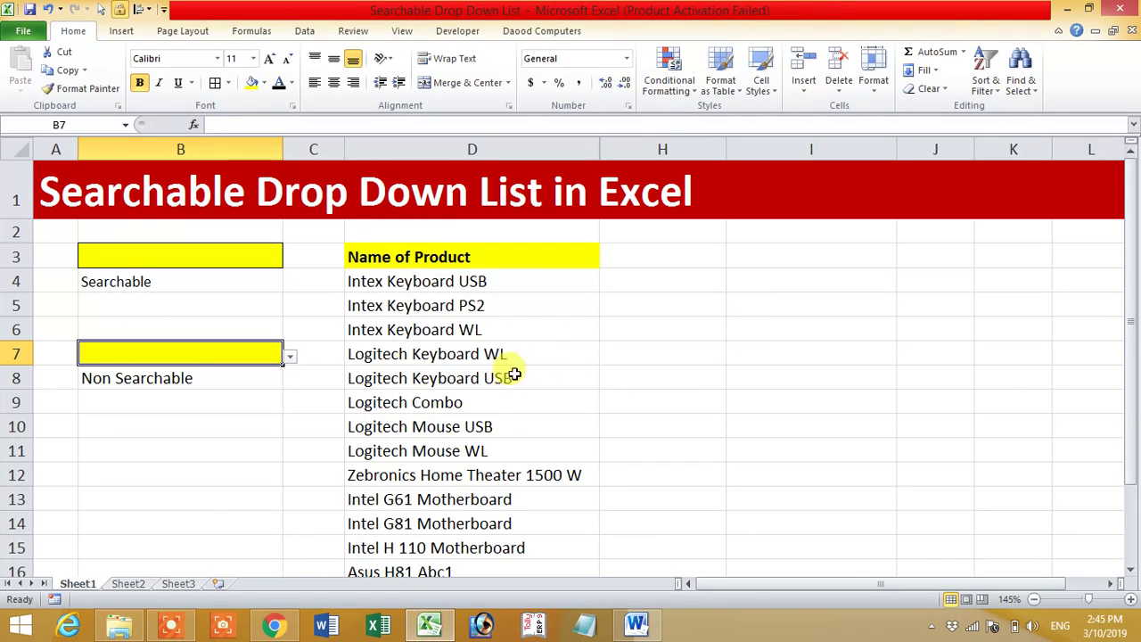
Switch to Sheet3 and select the Name of Product list in column D.
click(186, 301)
click(201, 260)
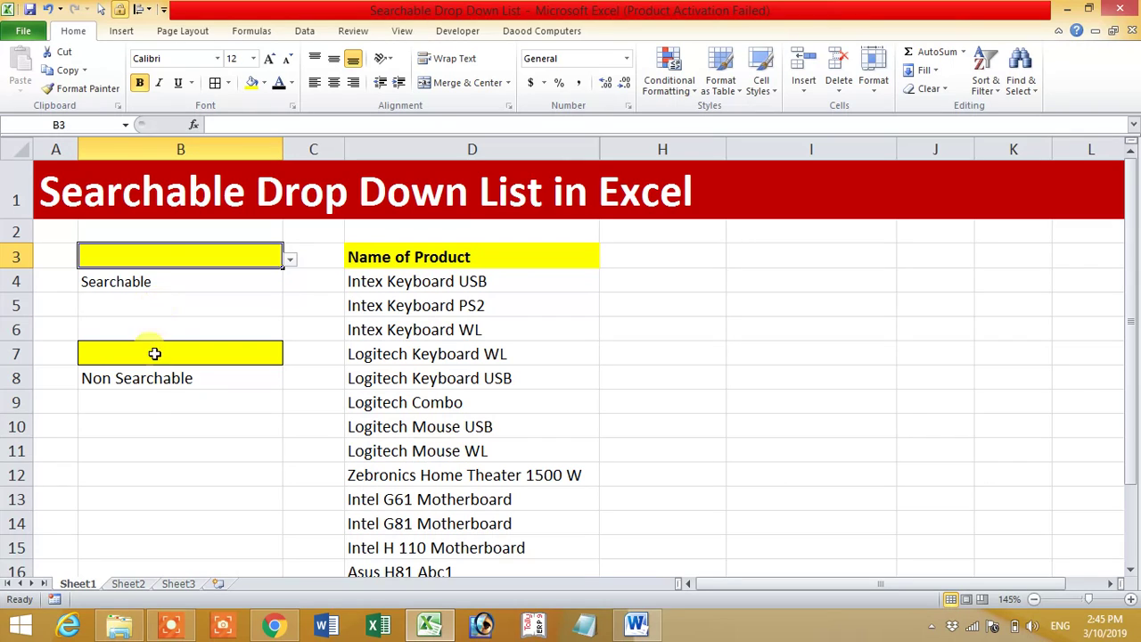
drag(396, 257, 425, 473)
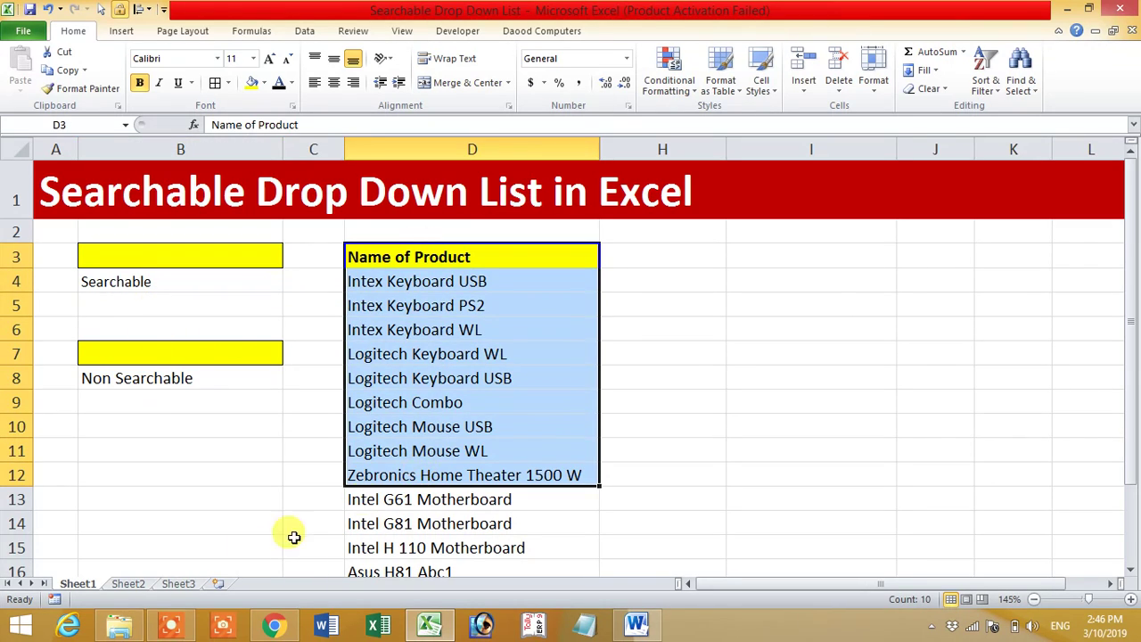
click(178, 583)
drag(472, 210, 507, 529)
scroll(510, 416, up, 3)
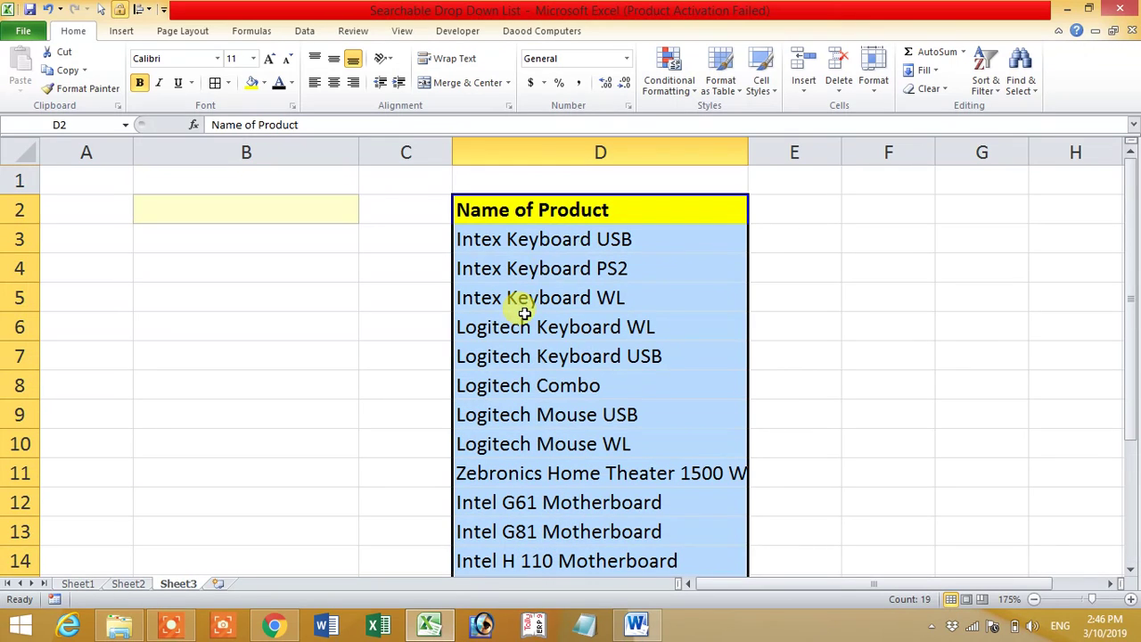
Enter the formula =SEARCH($B$2,D3) in E3, beside the first product.
click(254, 210)
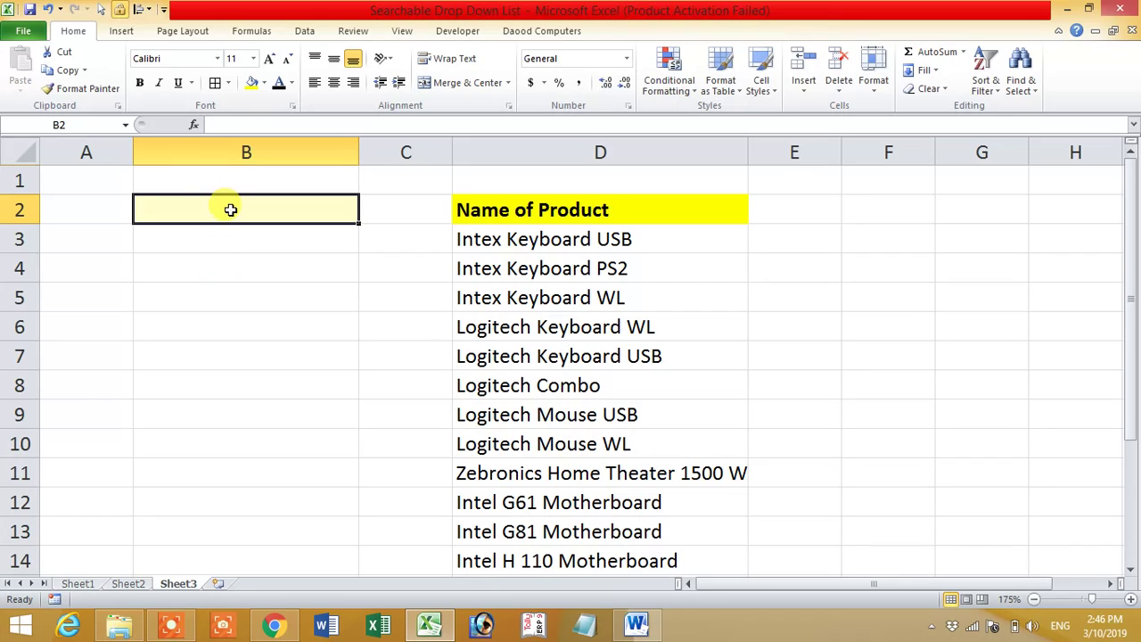
drag(782, 239, 558, 237)
click(558, 237)
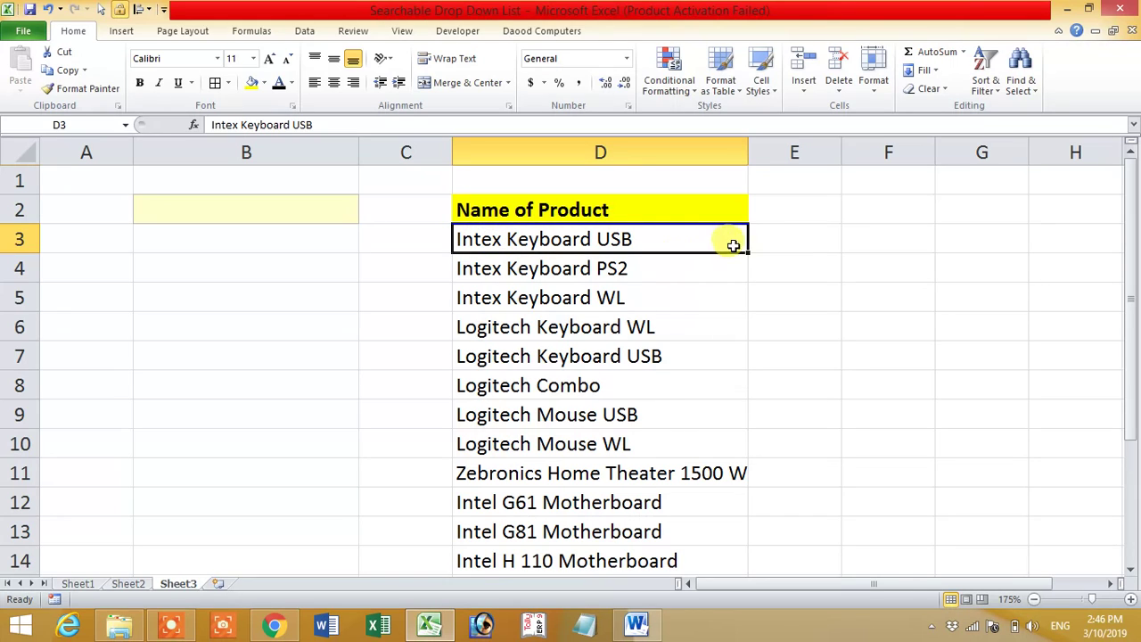
click(763, 237)
text(=sear)
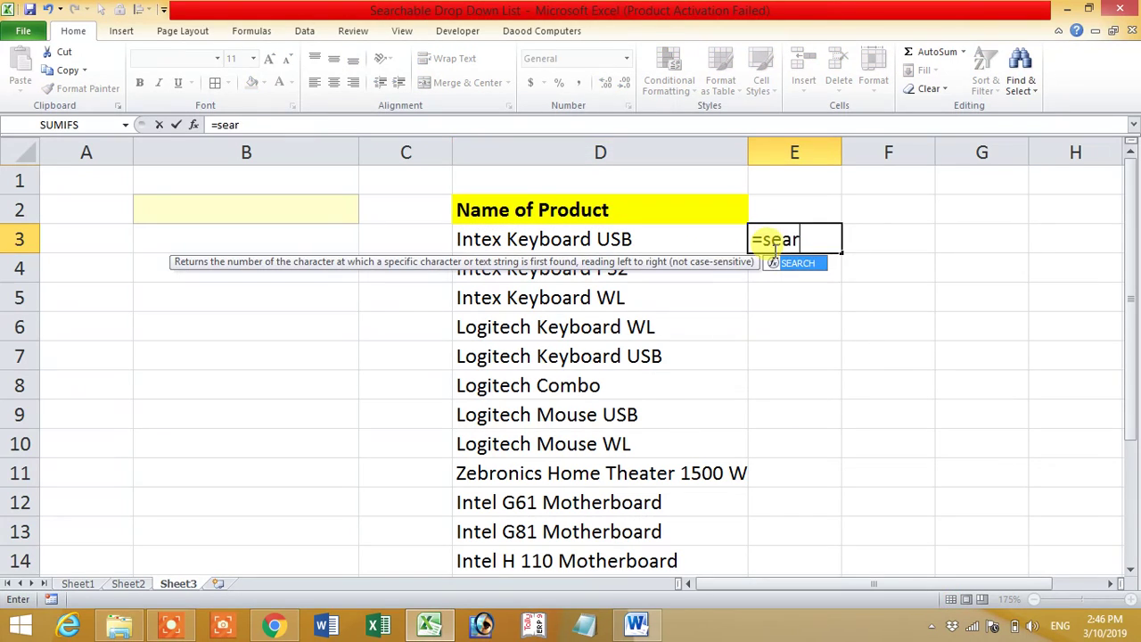
key(Tab)
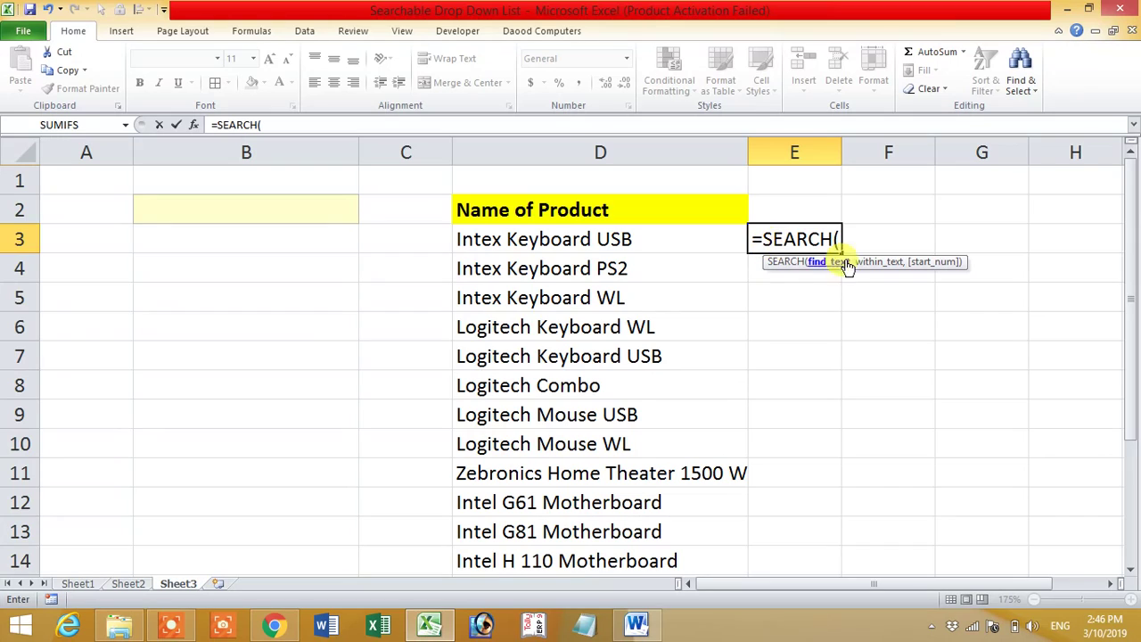
click(272, 208)
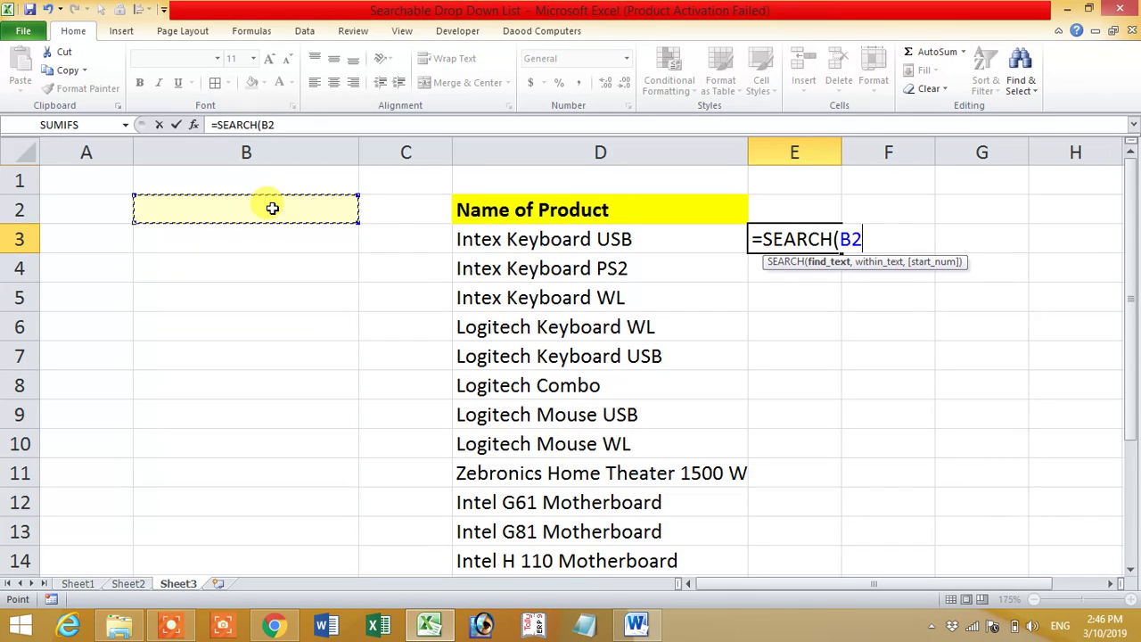
key(F4)
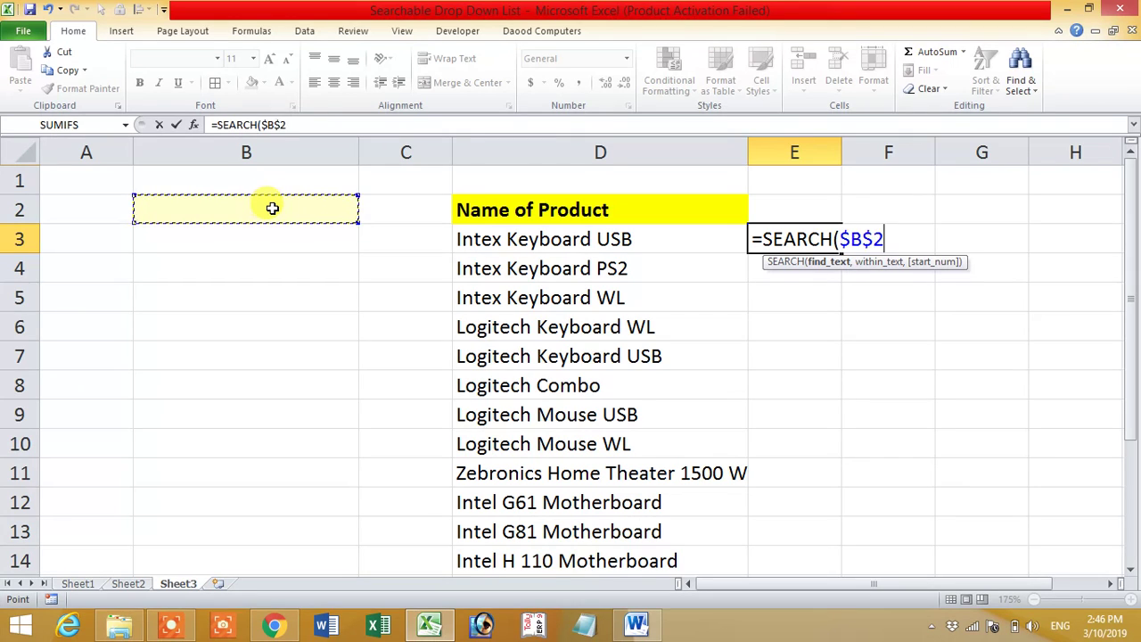
text(,)
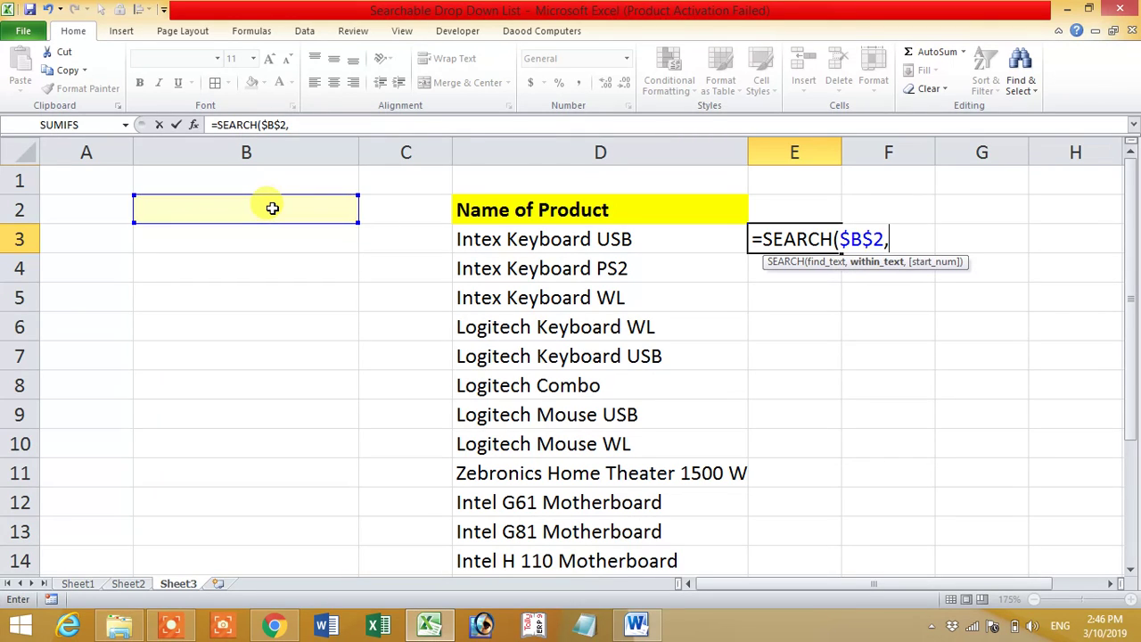
click(581, 237)
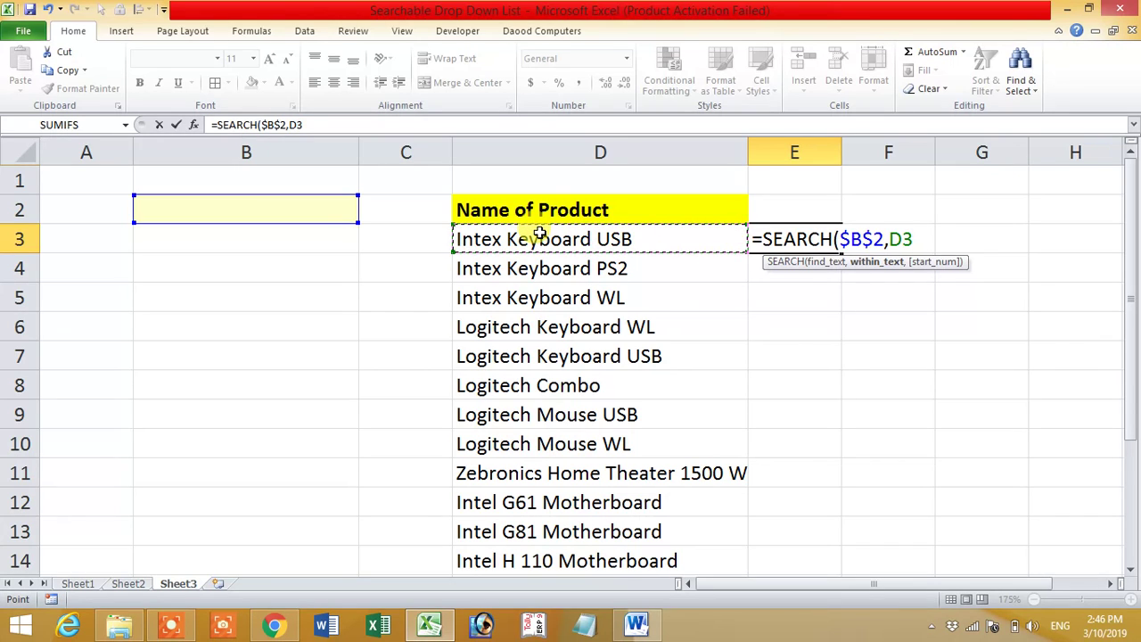
text())
key(Return)
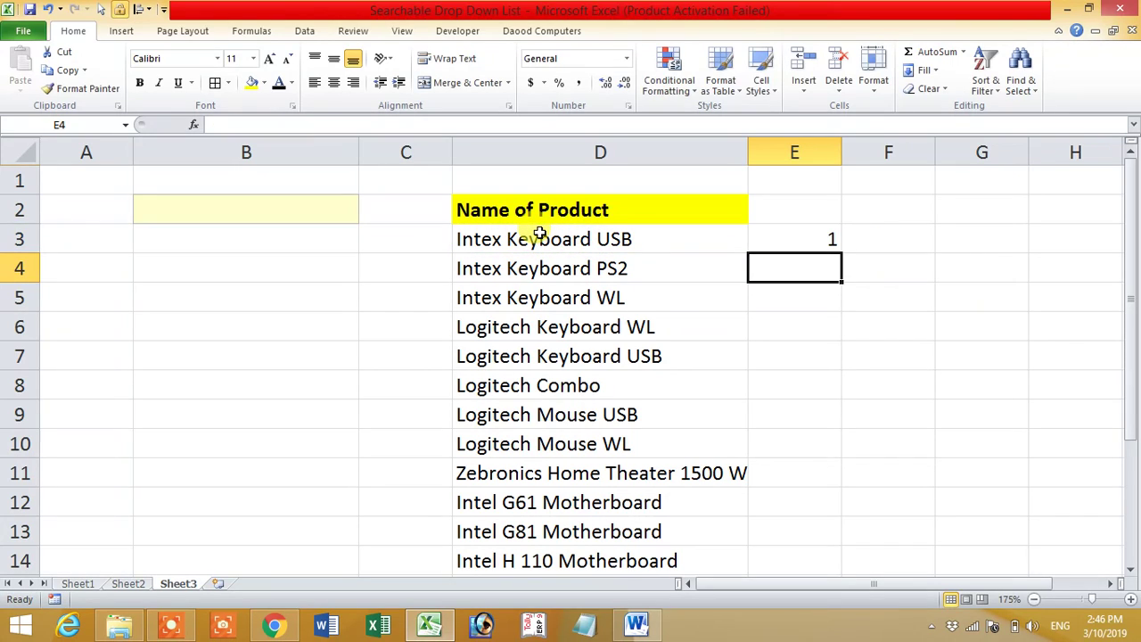
Fill the SEARCH formula from E3 down to E20, alongside the whole product list.
click(810, 240)
drag(839, 253, 802, 538)
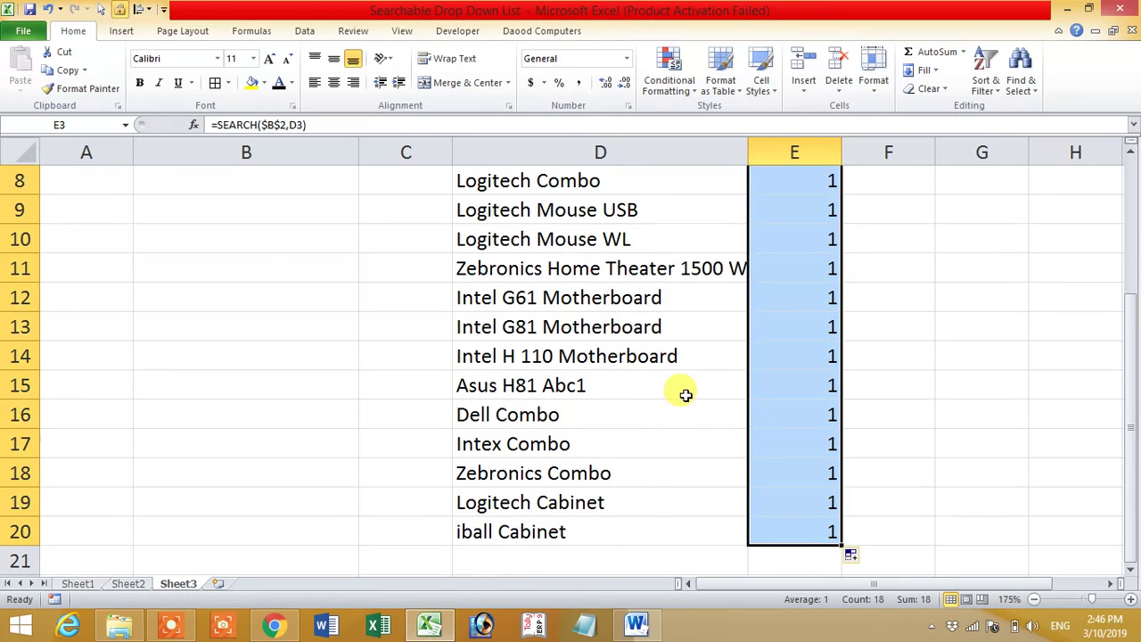
scroll(682, 395, up, 3)
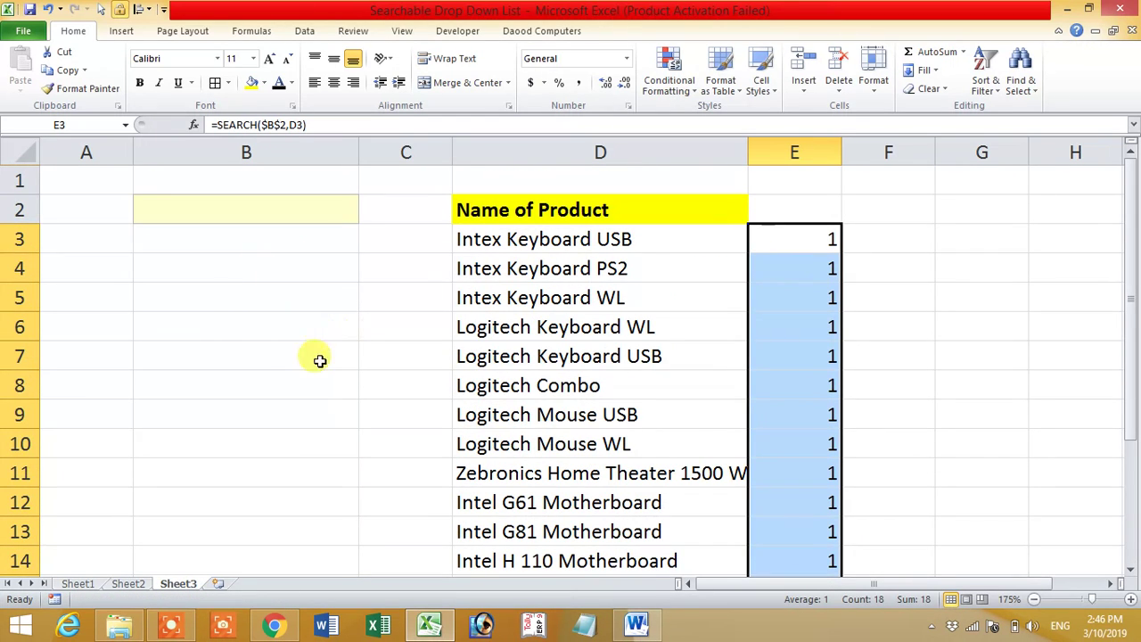
Narrow column C and enter the search text a in cell B2.
drag(452, 152, 390, 158)
click(278, 217)
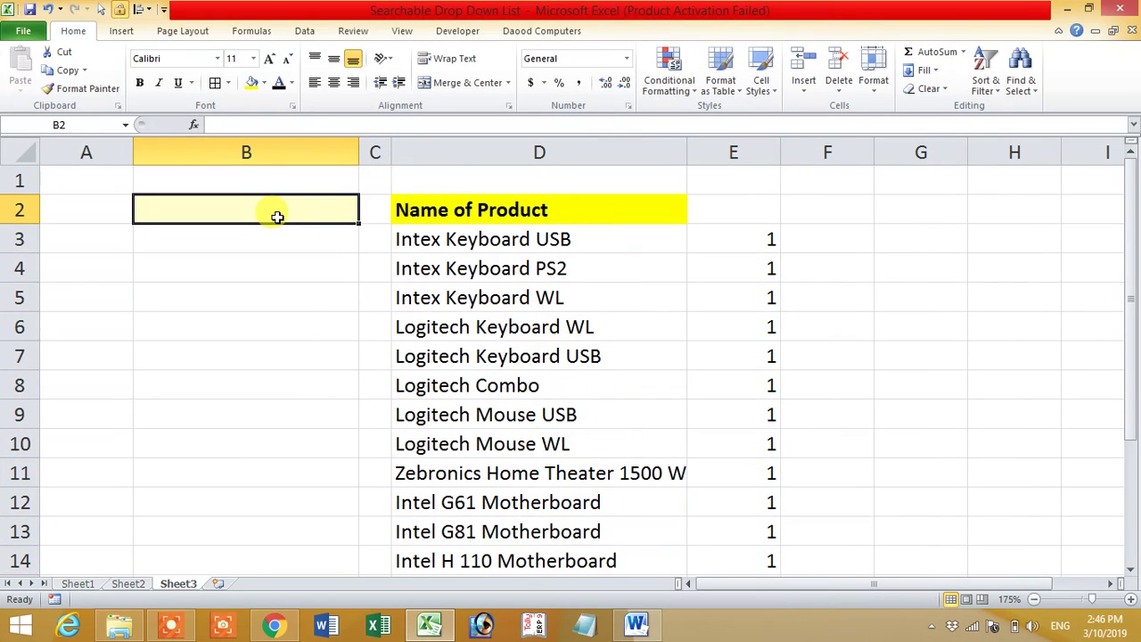
text(a)
key(Return)
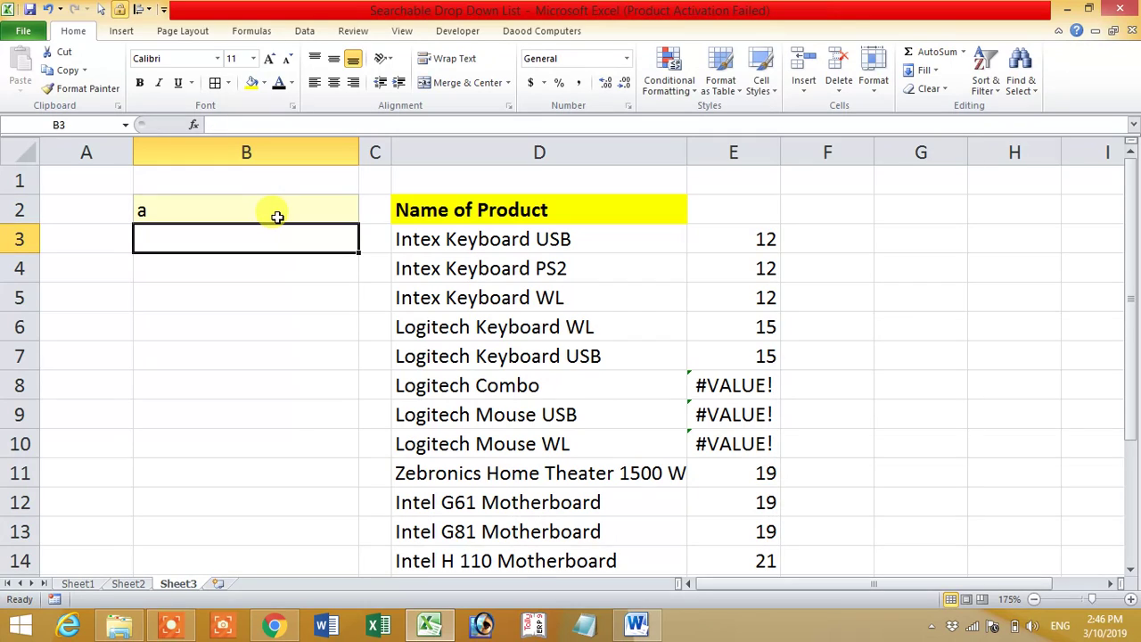
Examine the SEARCH results in column E against the product names for the text in B2.
click(246, 211)
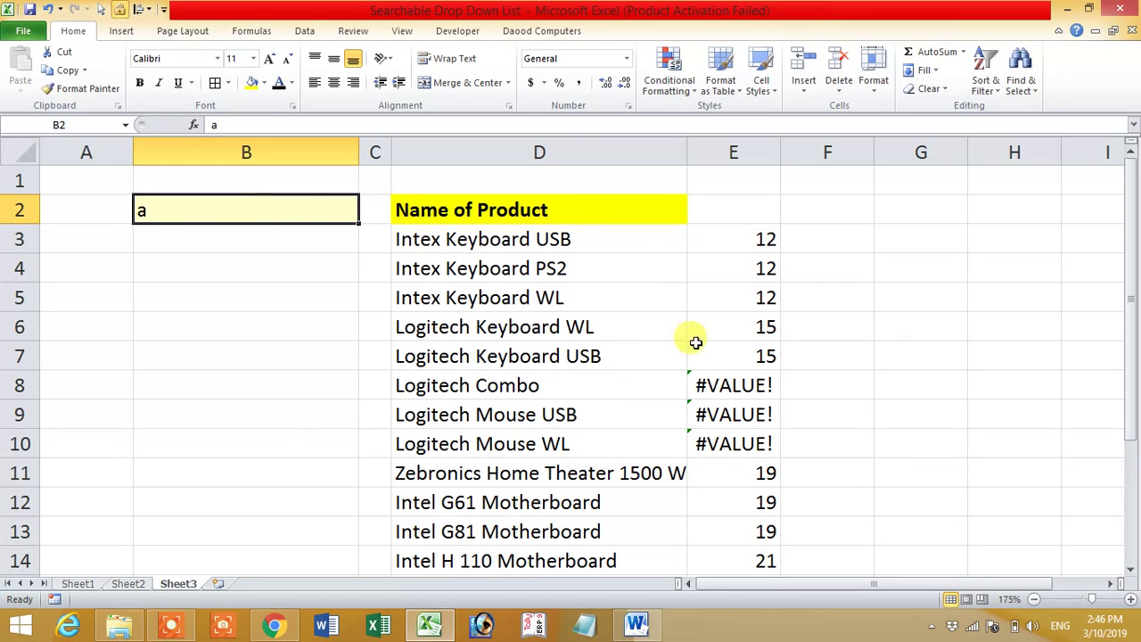
click(746, 242)
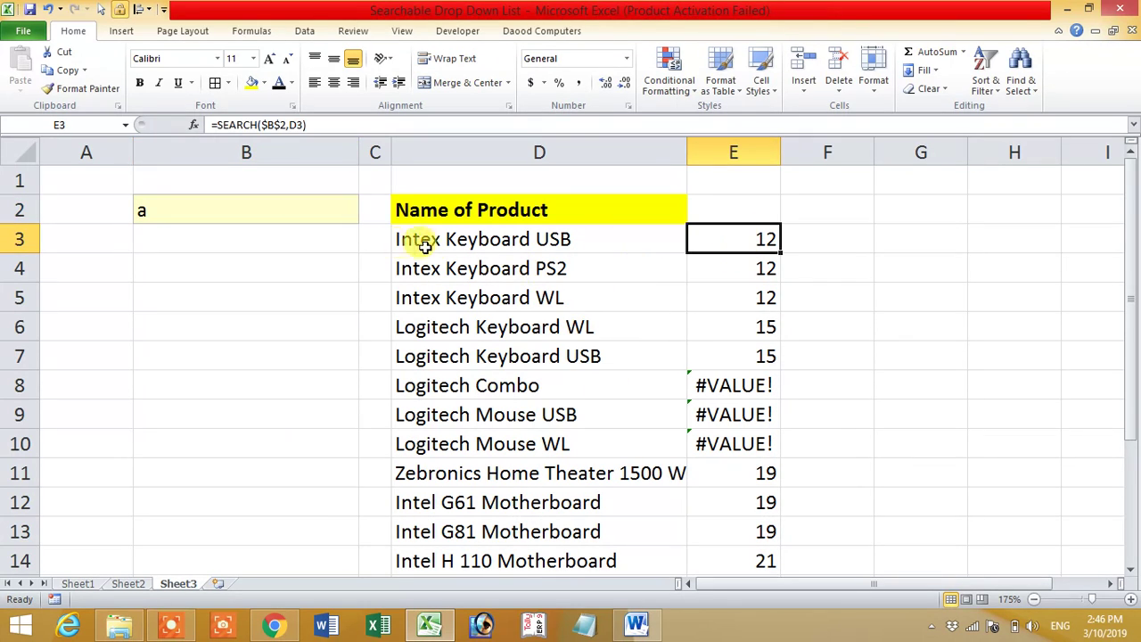
click(744, 276)
click(746, 303)
click(751, 330)
click(753, 354)
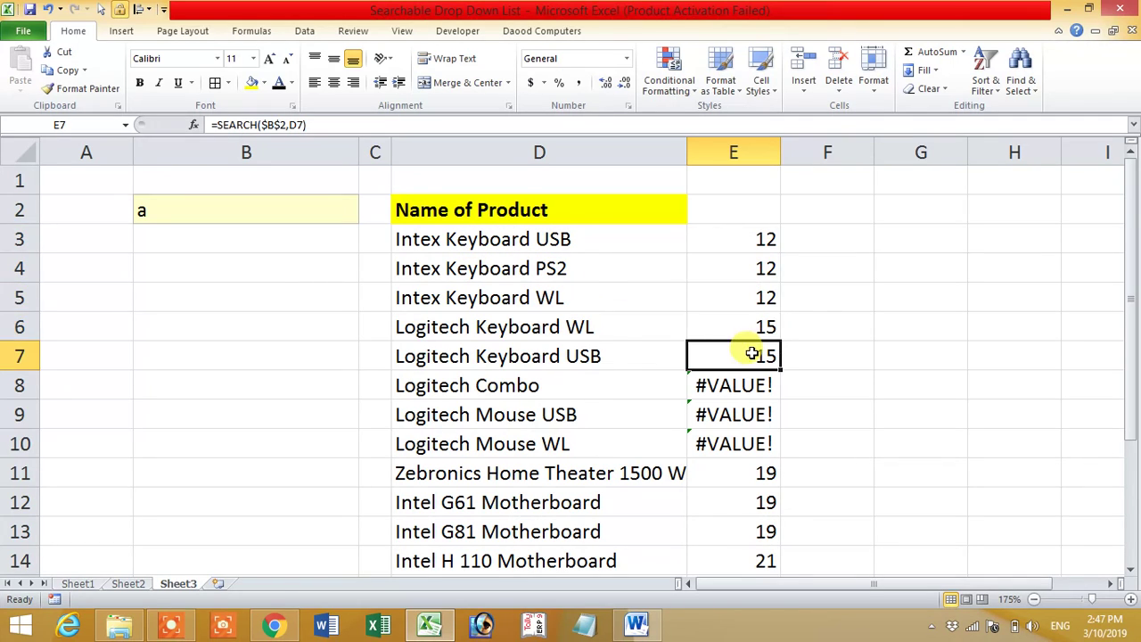
scroll(738, 357, down, 1)
click(726, 300)
click(733, 327)
click(735, 353)
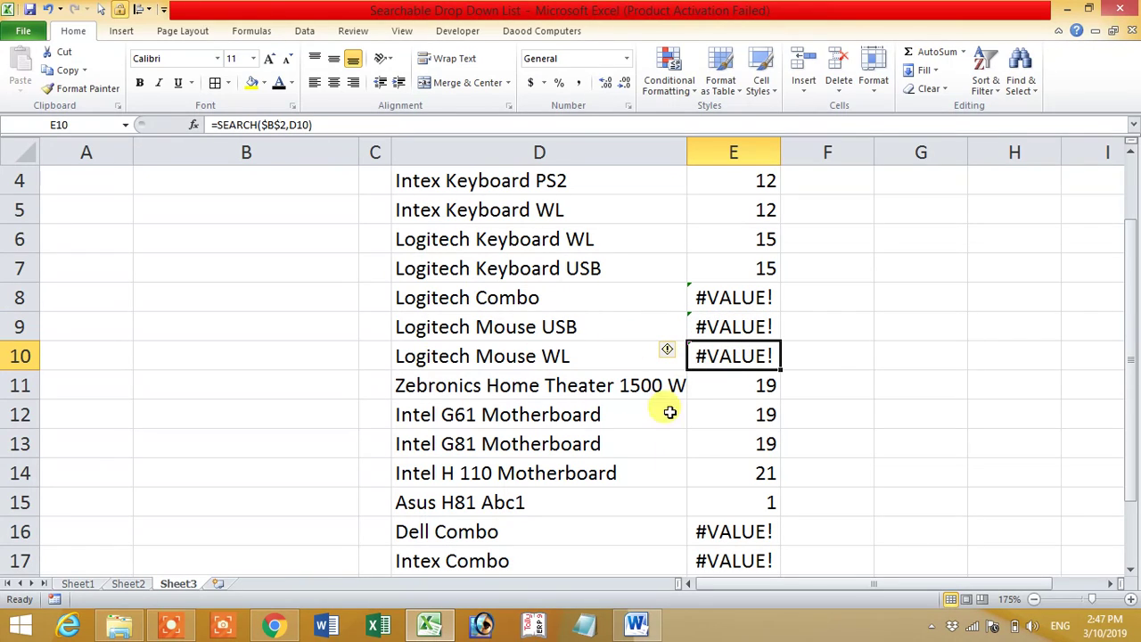
scroll(677, 374, down, 1)
click(726, 328)
click(731, 365)
click(732, 389)
click(728, 415)
scroll(726, 425, up, 2)
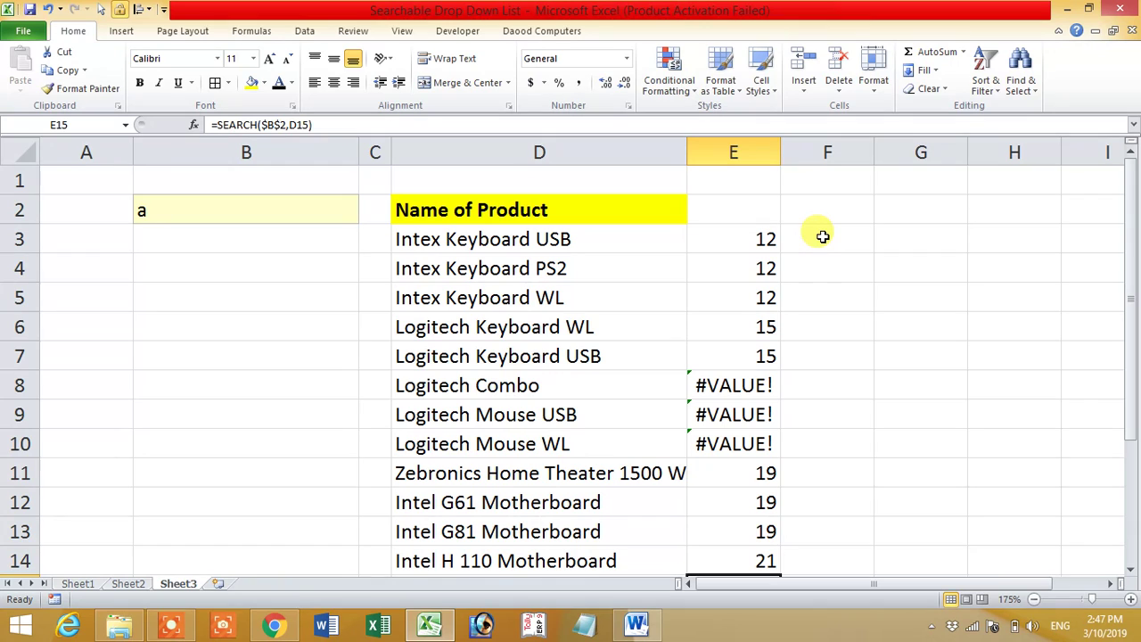
Wrap the SEARCH formula in E3 in an IF, making it =IF(SEARCH($B$2,D3)>0,ROW(1:1),"").
click(723, 239)
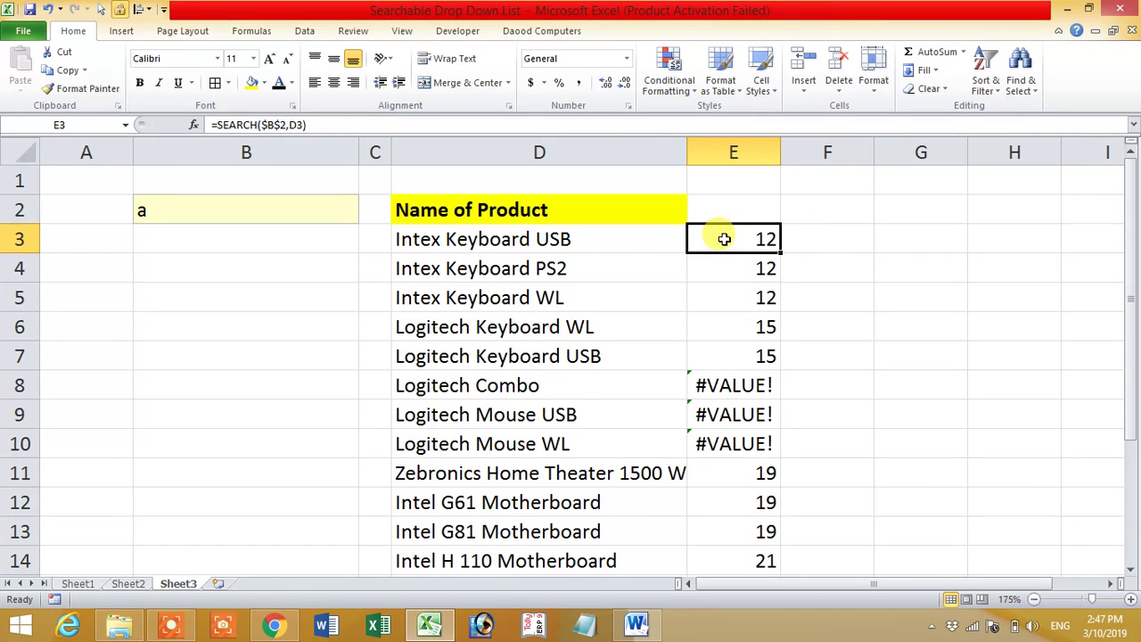
double_click(723, 239)
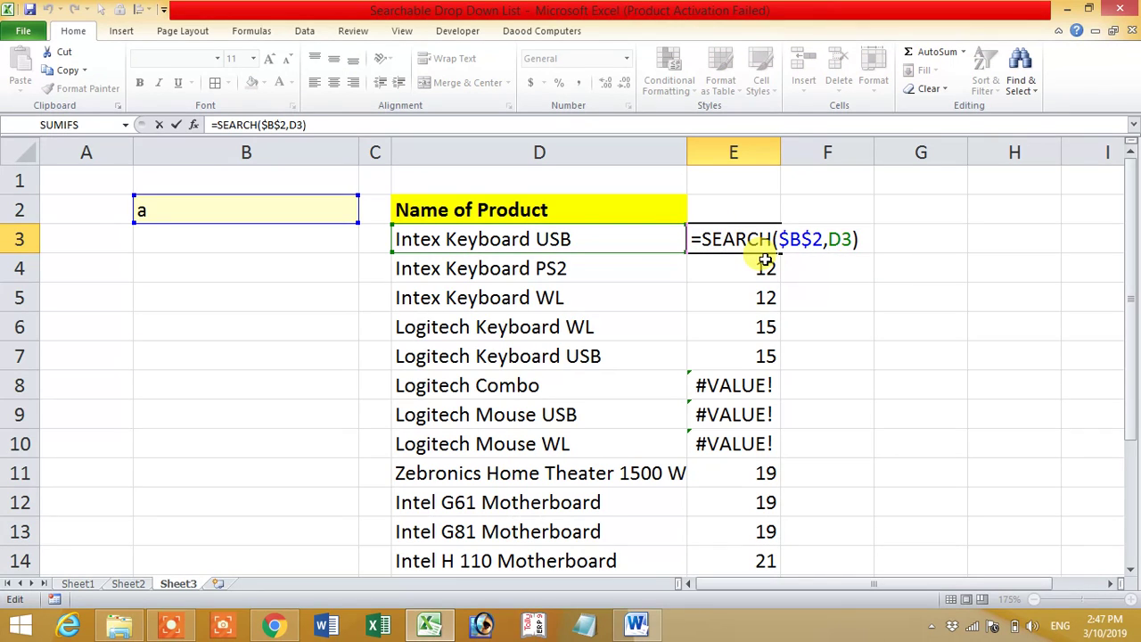
text(if()
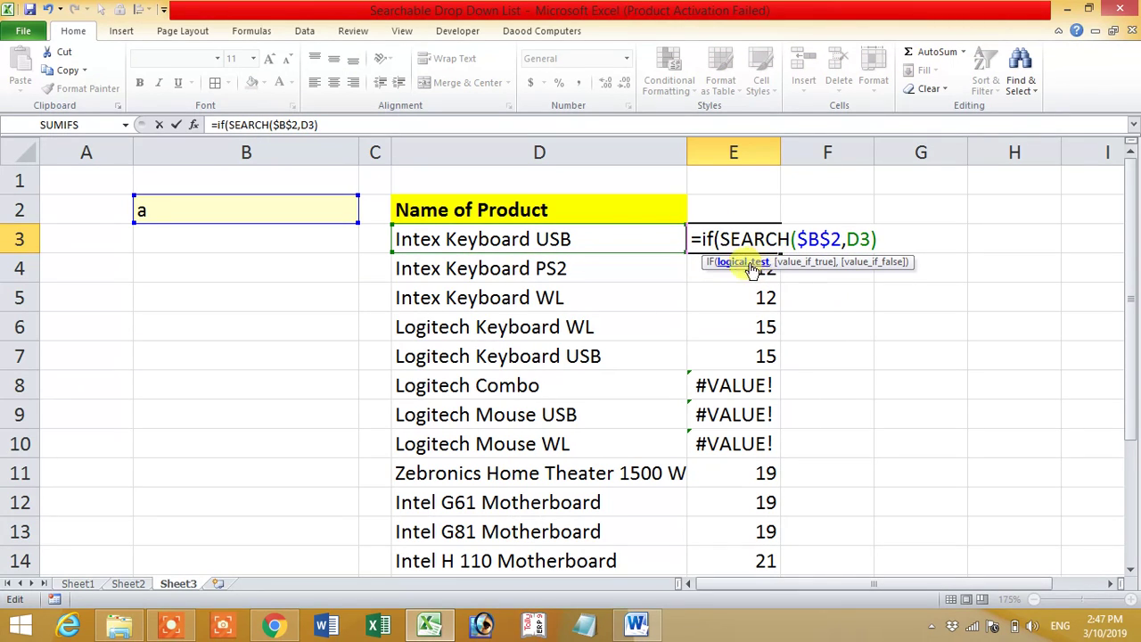
click(879, 239)
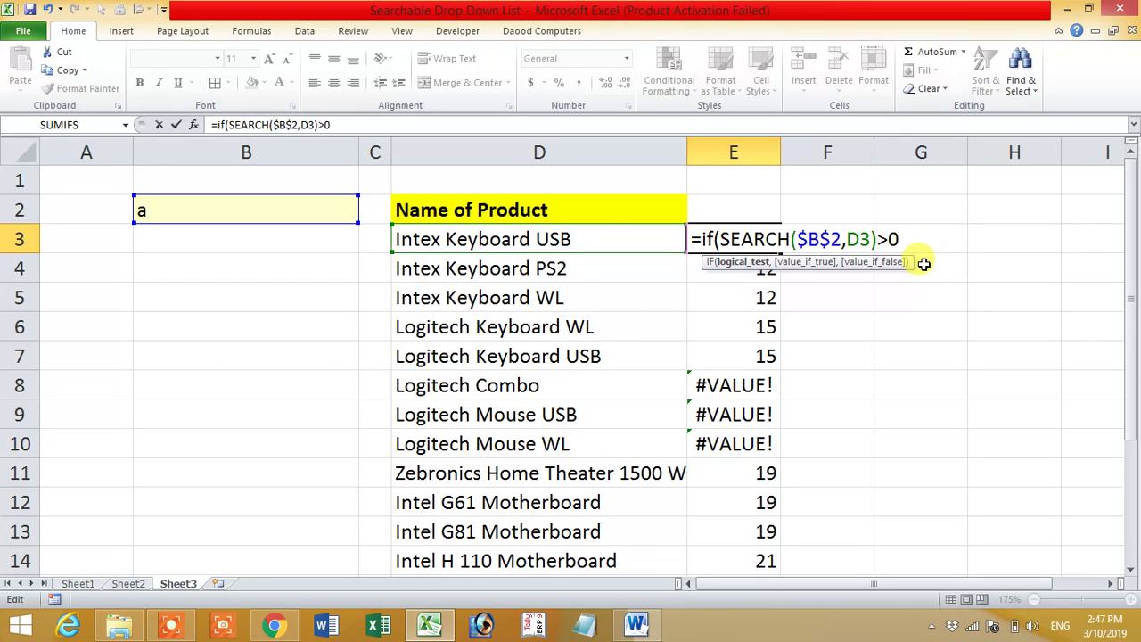
text(>0,)
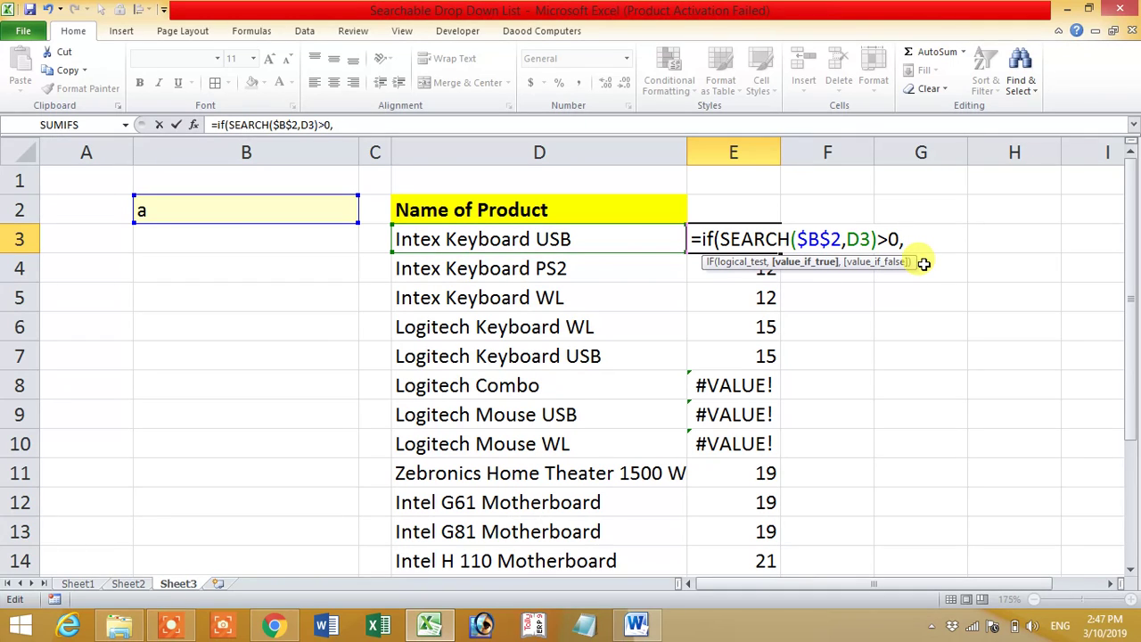
text(row(1:1)
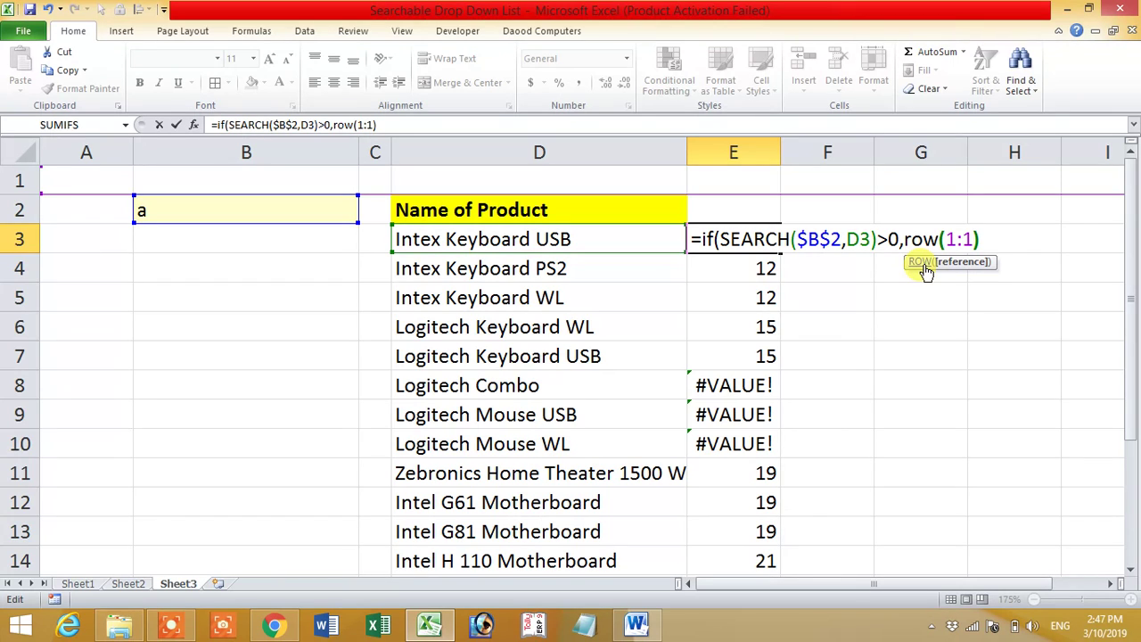
text(),)
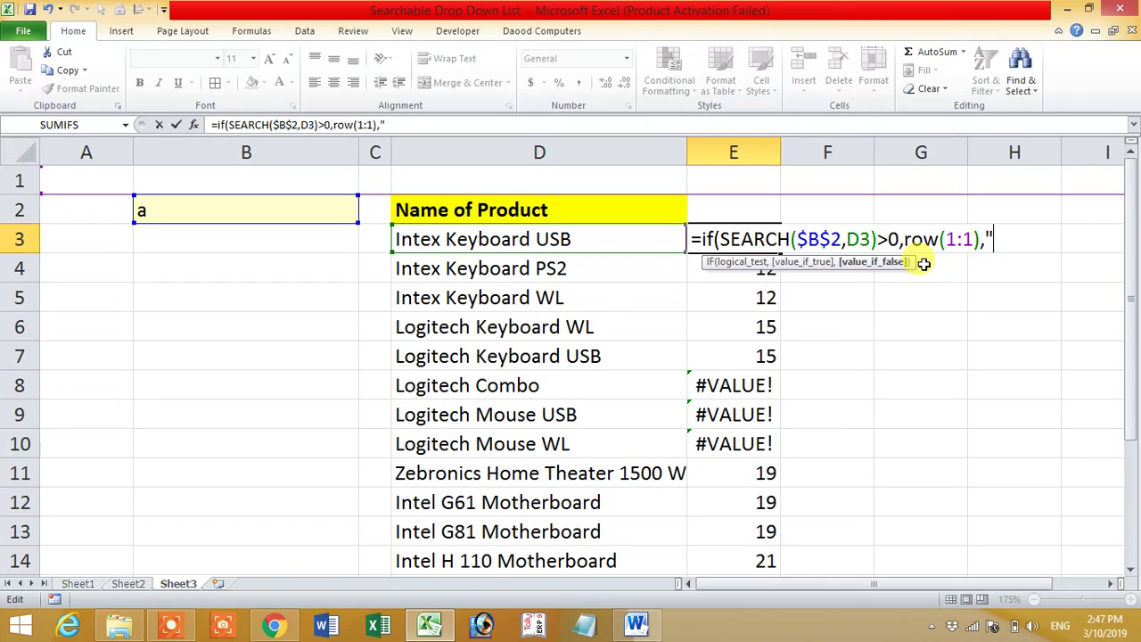
key(Return)
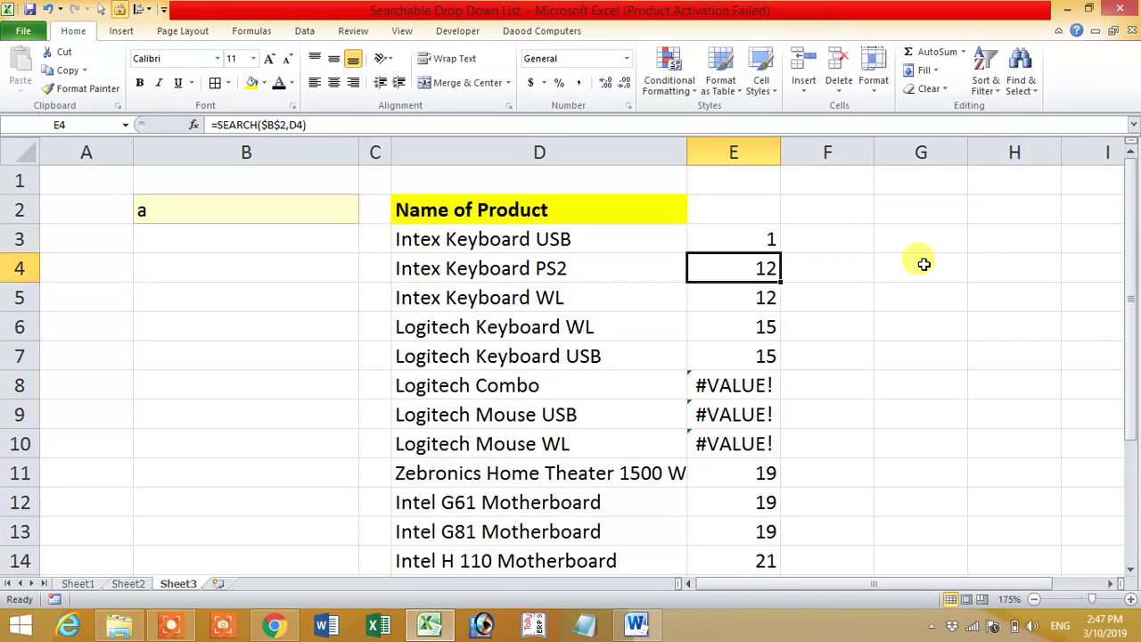
Fill the IF formula from E3 down to E20.
click(762, 239)
drag(780, 254, 768, 545)
scroll(789, 351, up, 2)
scroll(793, 356, down, 1)
scroll(795, 361, up, 1)
Examine the IF formula results in column E cell by cell, down to the end of the product list.
click(747, 205)
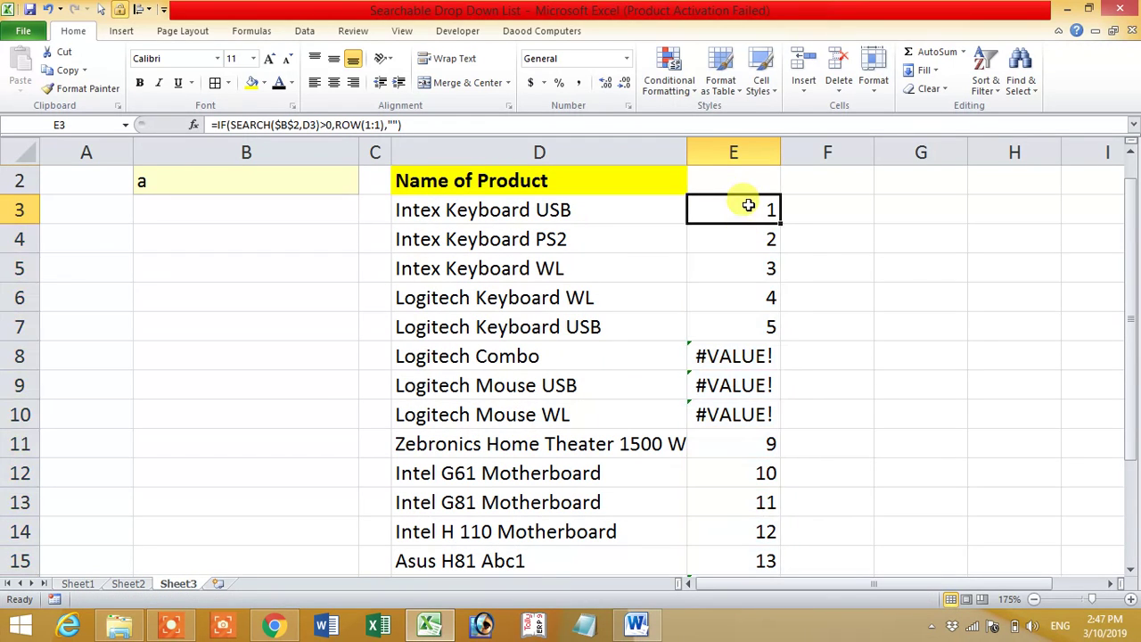
click(748, 239)
click(748, 268)
click(750, 298)
click(751, 330)
click(750, 357)
click(753, 385)
click(754, 415)
click(753, 444)
scroll(740, 294, down, 4)
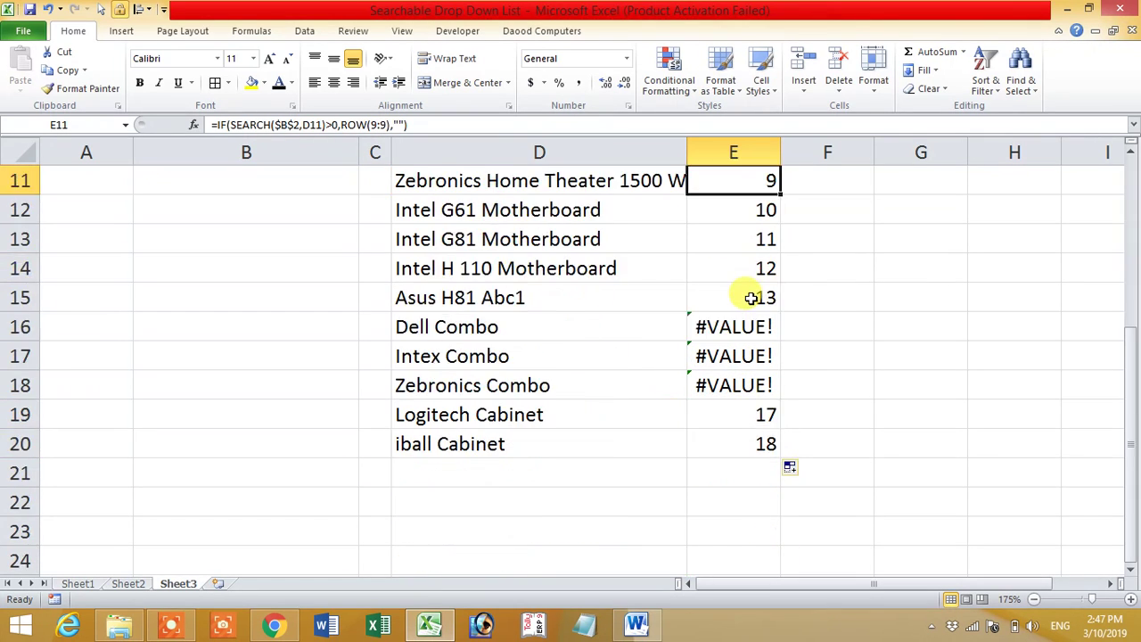
scroll(749, 294, up, 5)
Wrap the E3 formula in IFERROR, making it =IFERROR(IF(SEARCH($B$2,D3)>0,ROW(1:1),""),"").
double_click(751, 235)
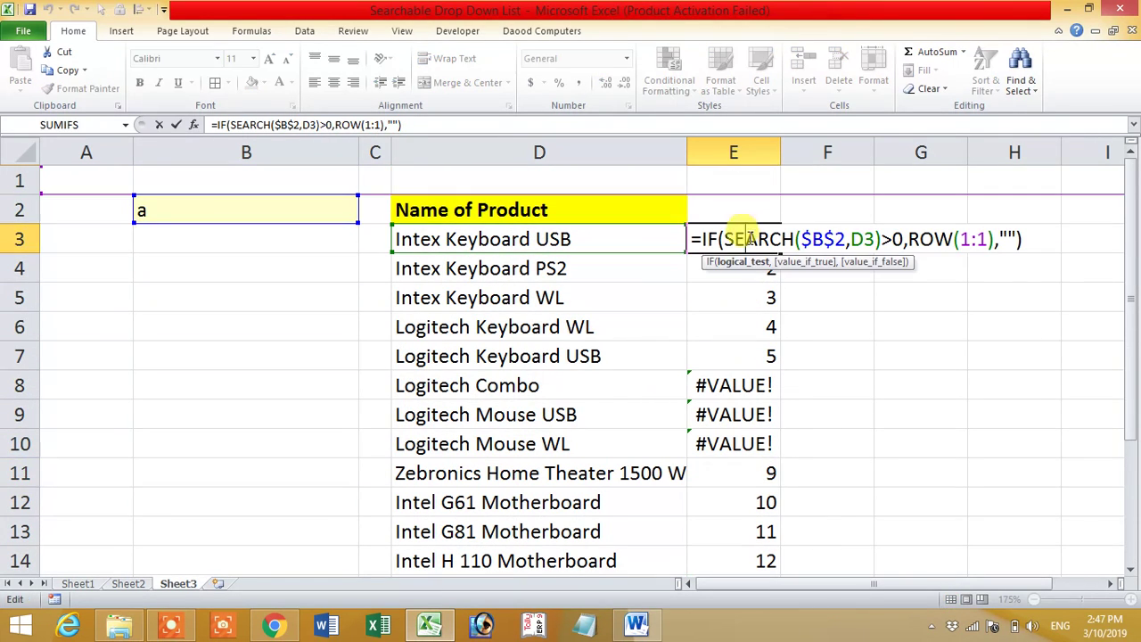
click(700, 239)
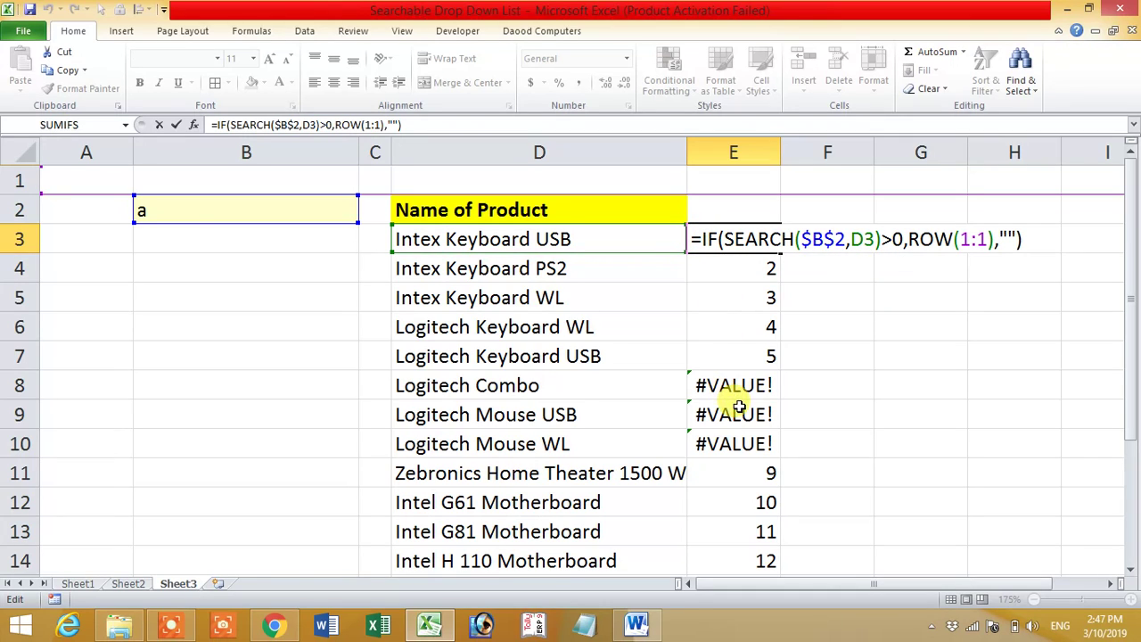
text(ife)
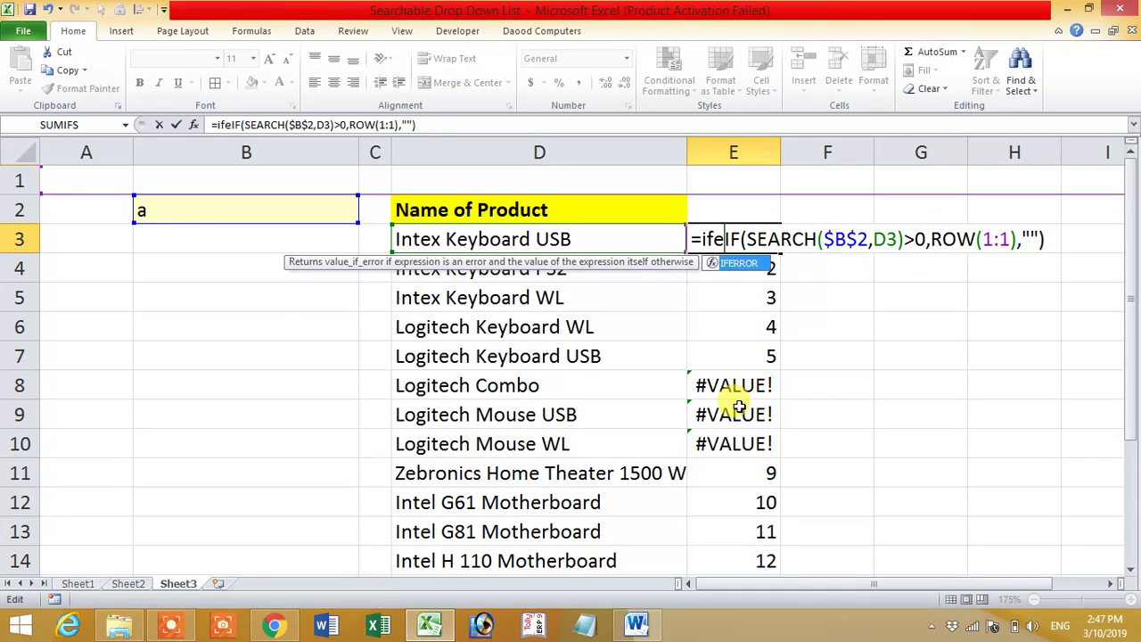
key(Tab)
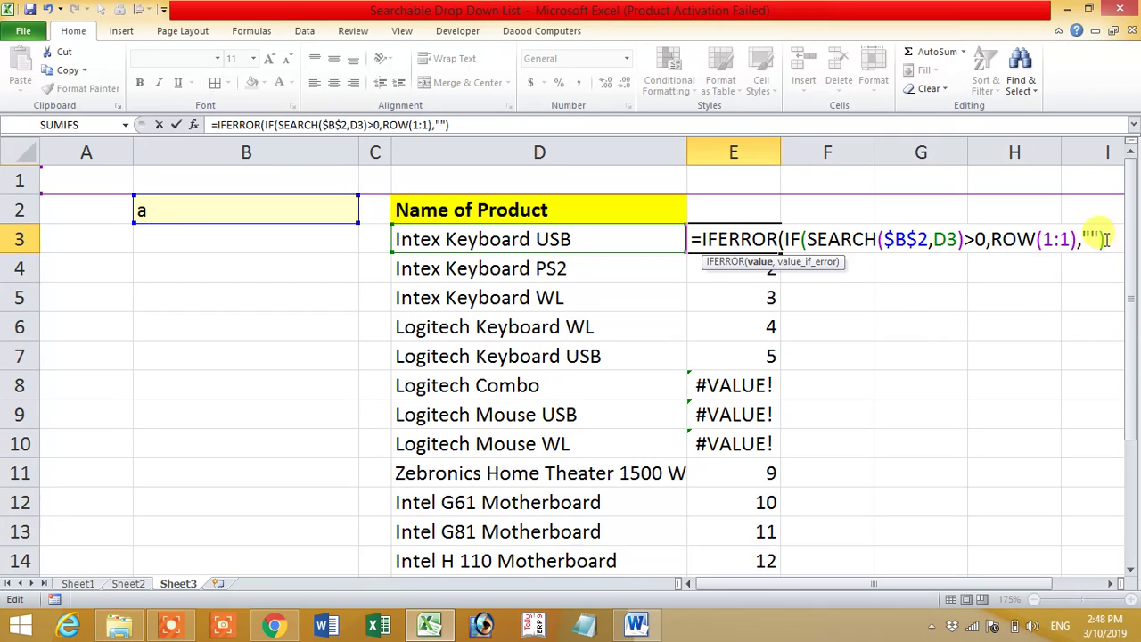
text(,"")
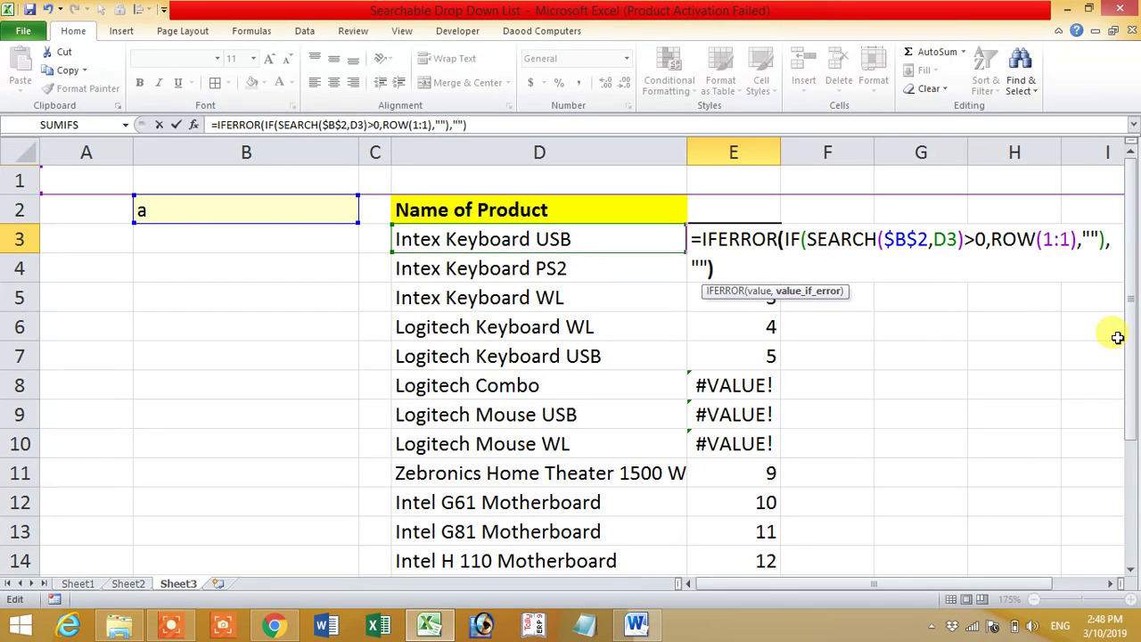
text())
key(Return)
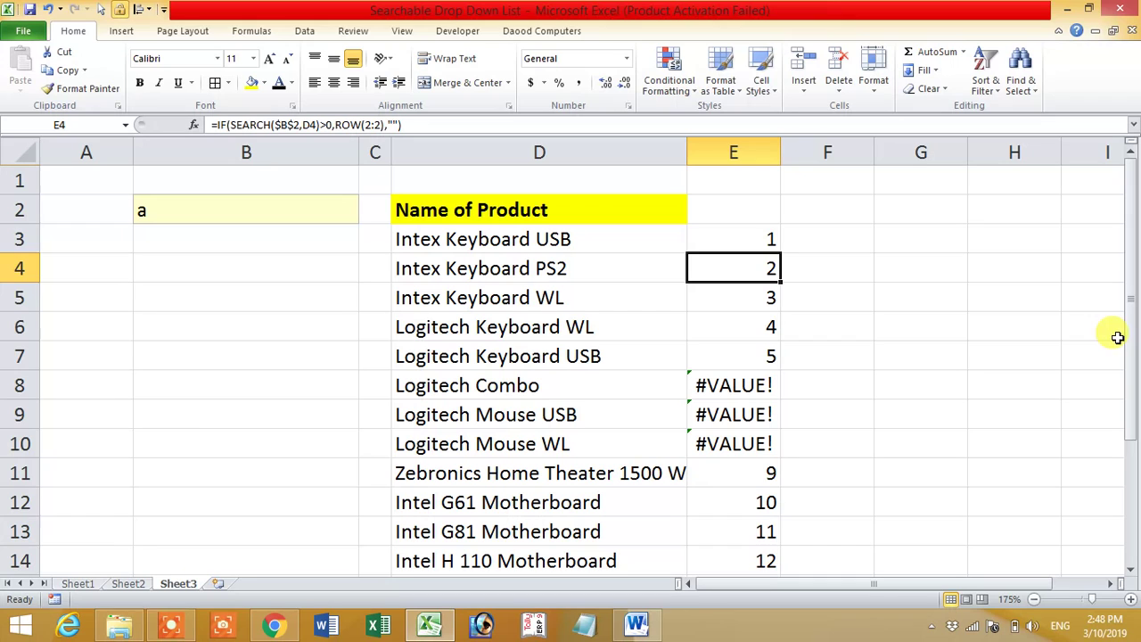
Fill the IFERROR formula from E3 down to E20 and look over the resulting range.
click(776, 243)
mouse_move(783, 253)
mouse_down()
mouse_move(797, 612)
mouse_move(795, 544)
mouse_up()
scroll(809, 270, up, 3)
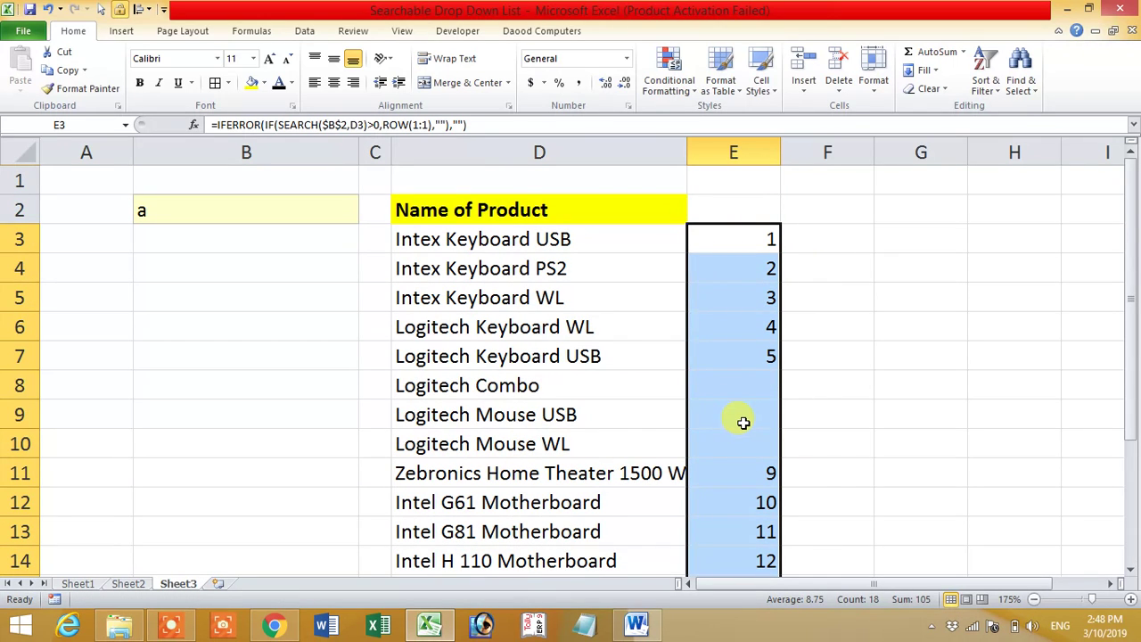
click(843, 234)
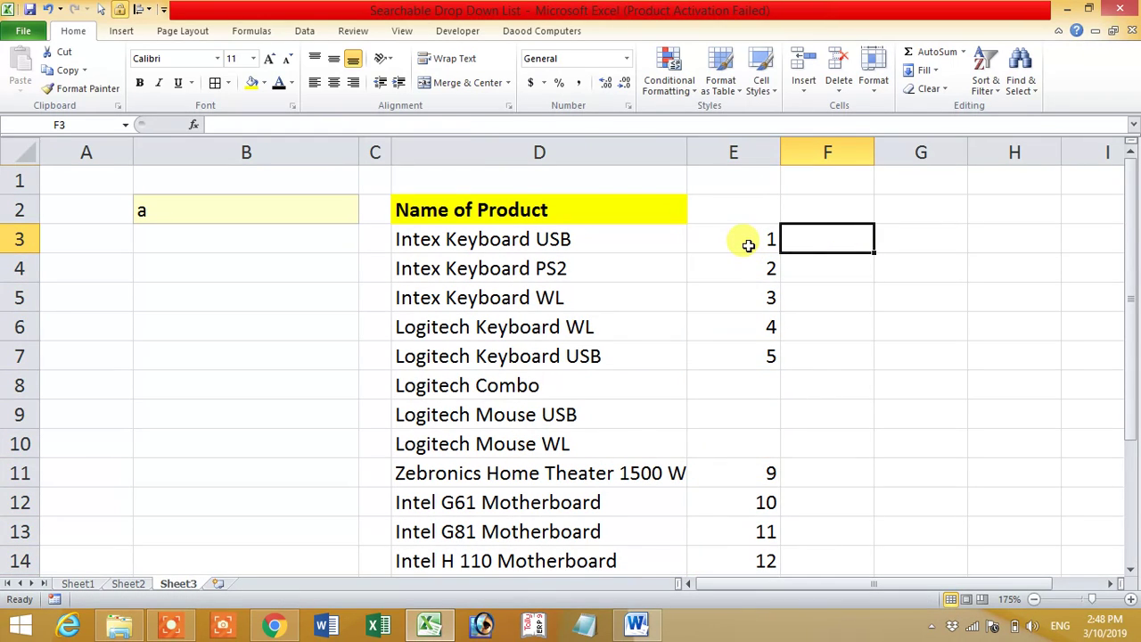
drag(749, 239, 764, 505)
drag(772, 633, 785, 543)
scroll(809, 375, up, 1)
scroll(810, 374, up, 2)
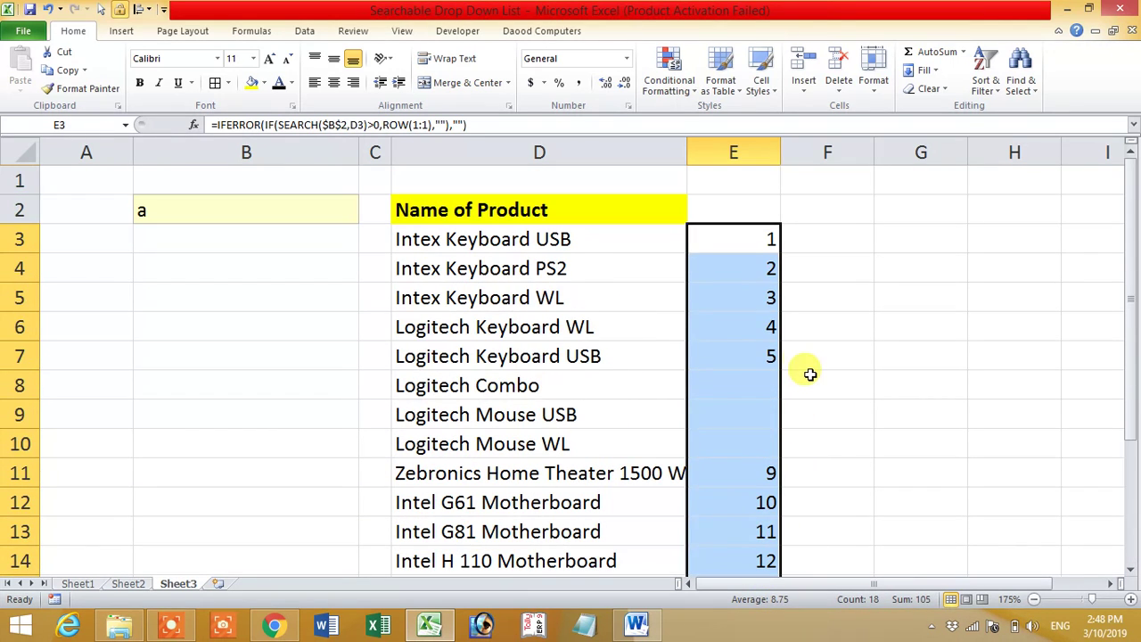
Enter the formula =SMALL($E$3:$E$20,ROW(1:1)) in F3, with the range locked as absolute.
click(852, 239)
text(=)
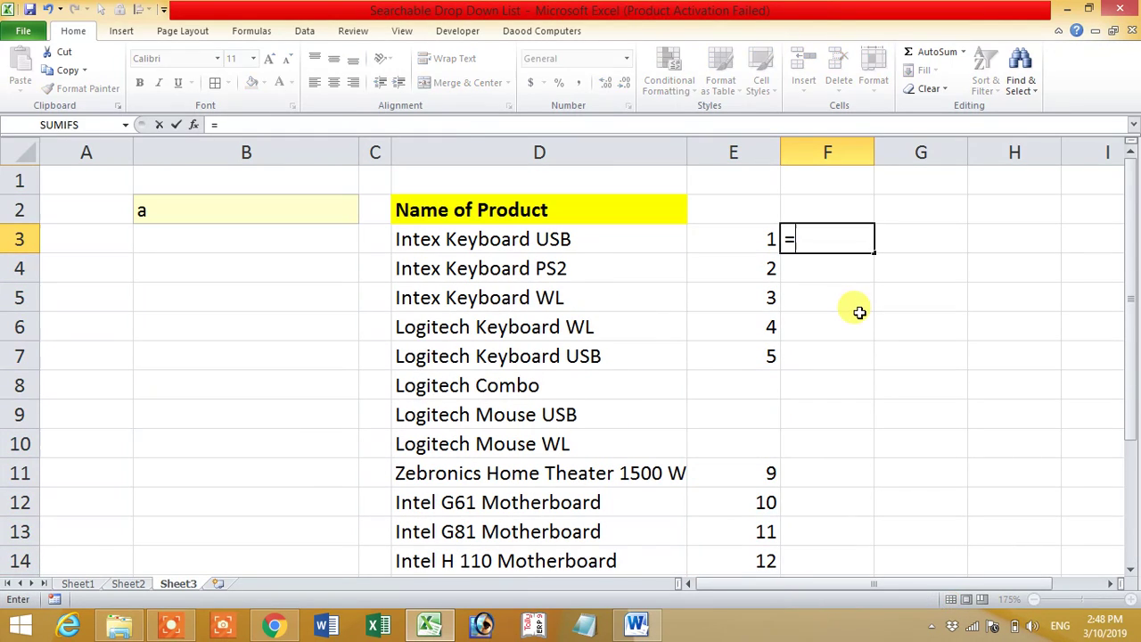
text(small)
key(Tab)
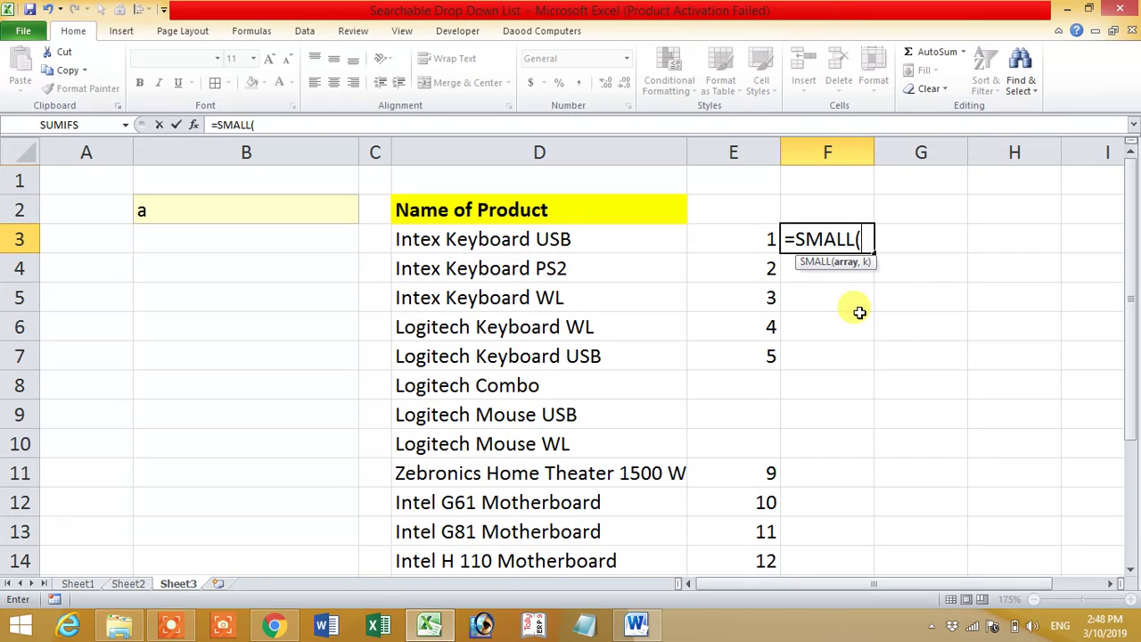
drag(728, 241, 754, 596)
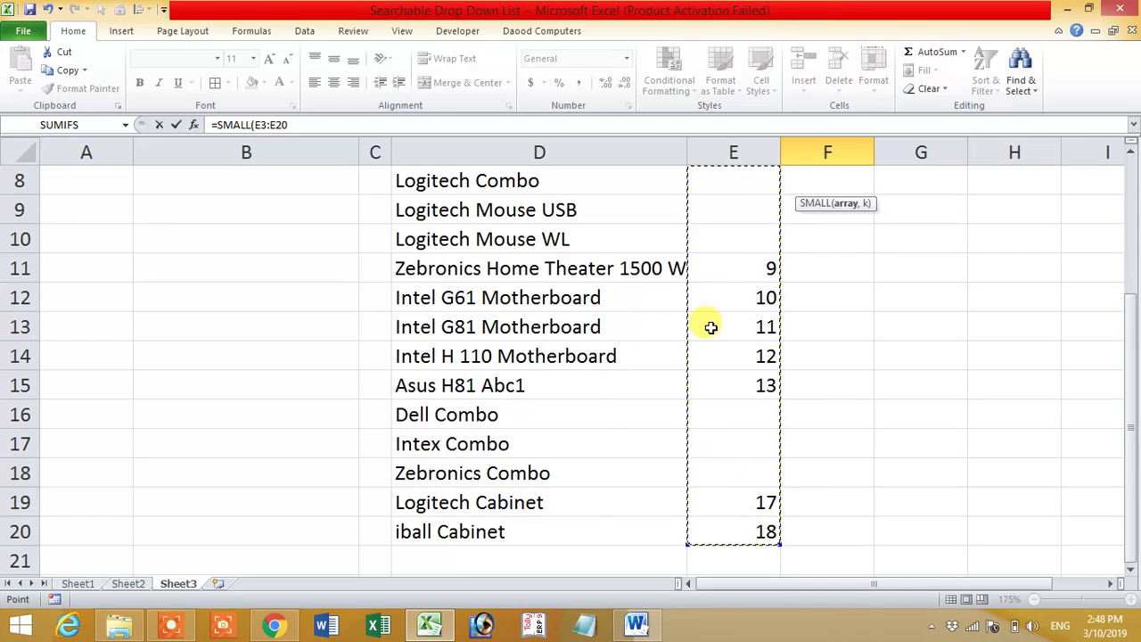
scroll(713, 354, up, 3)
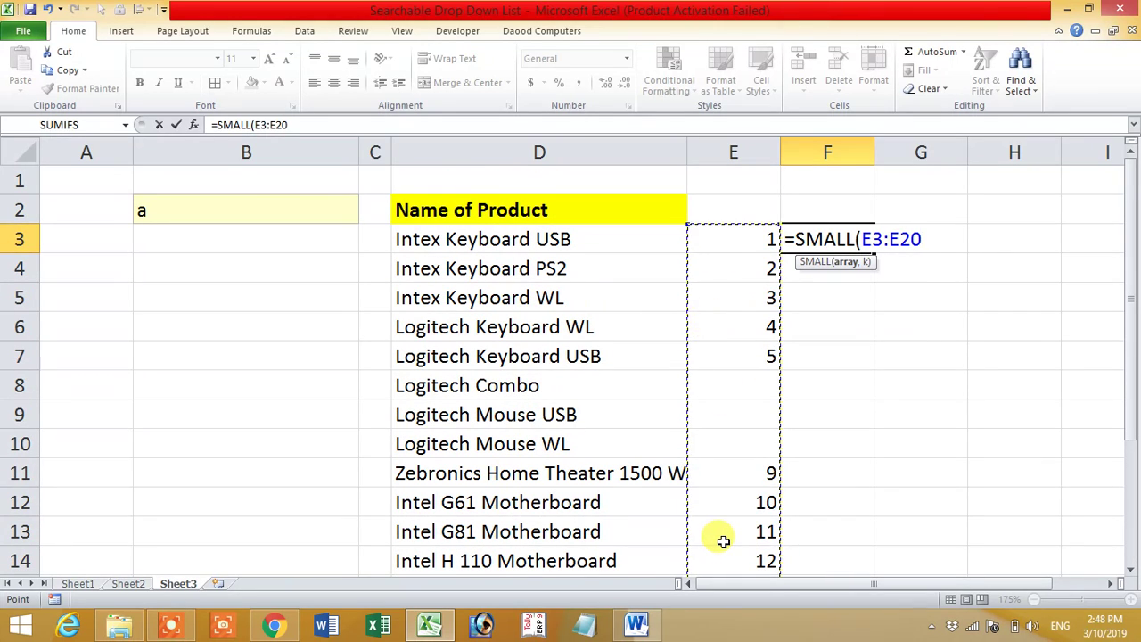
key(F4)
text(,)
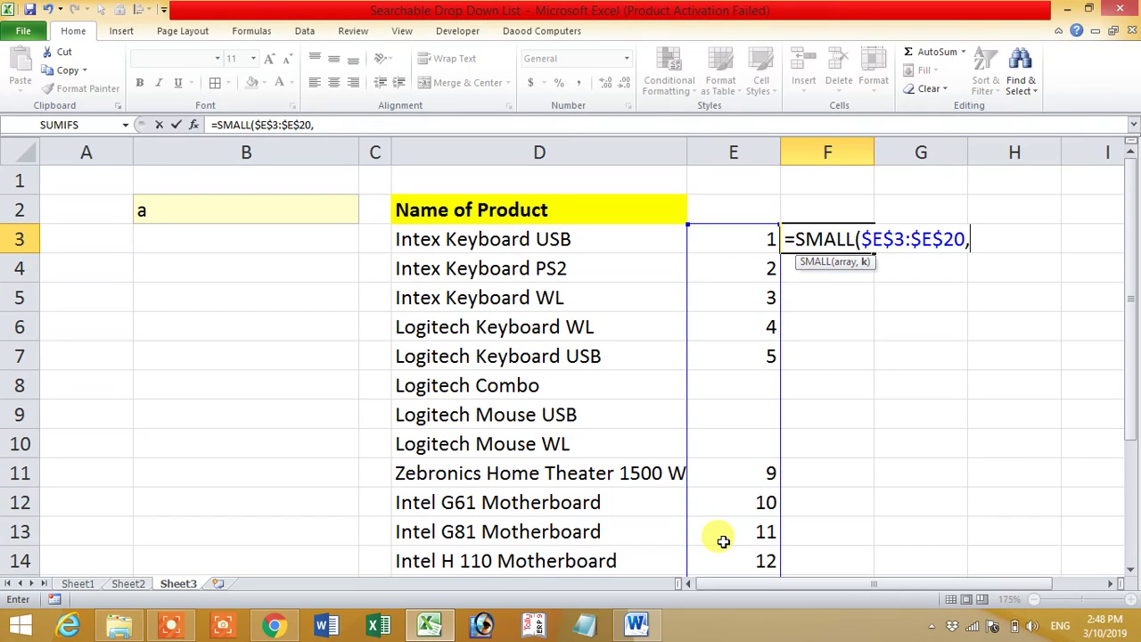
text(row(1:1)
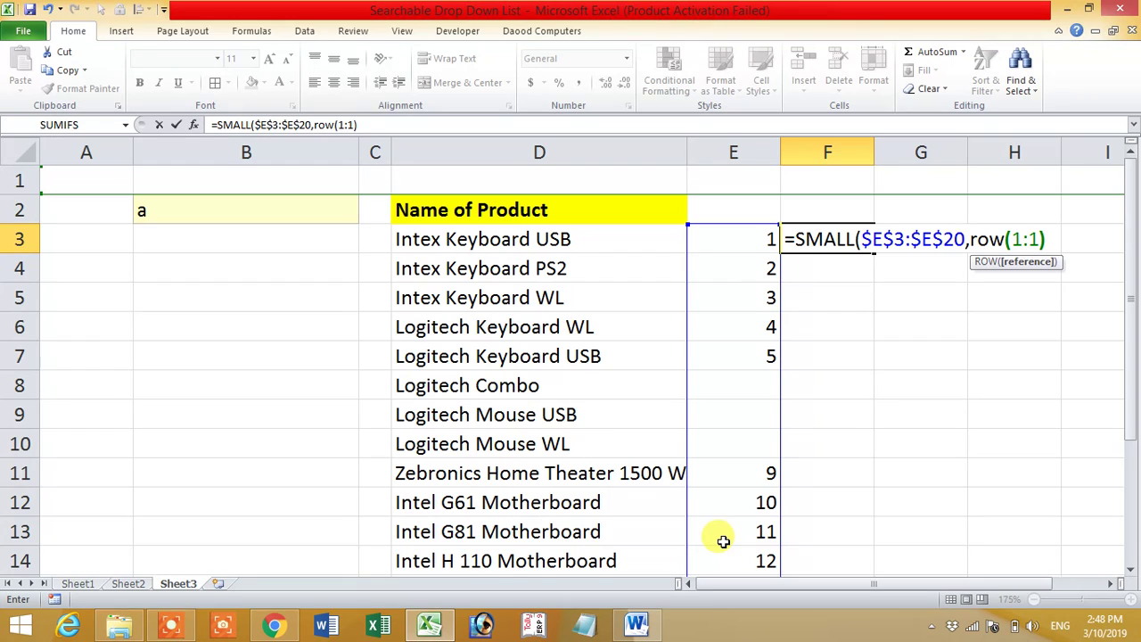
key(Return)
Fill the SMALL formula from F3 down to F20.
click(868, 241)
drag(873, 253, 841, 493)
scroll(842, 472, up, 3)
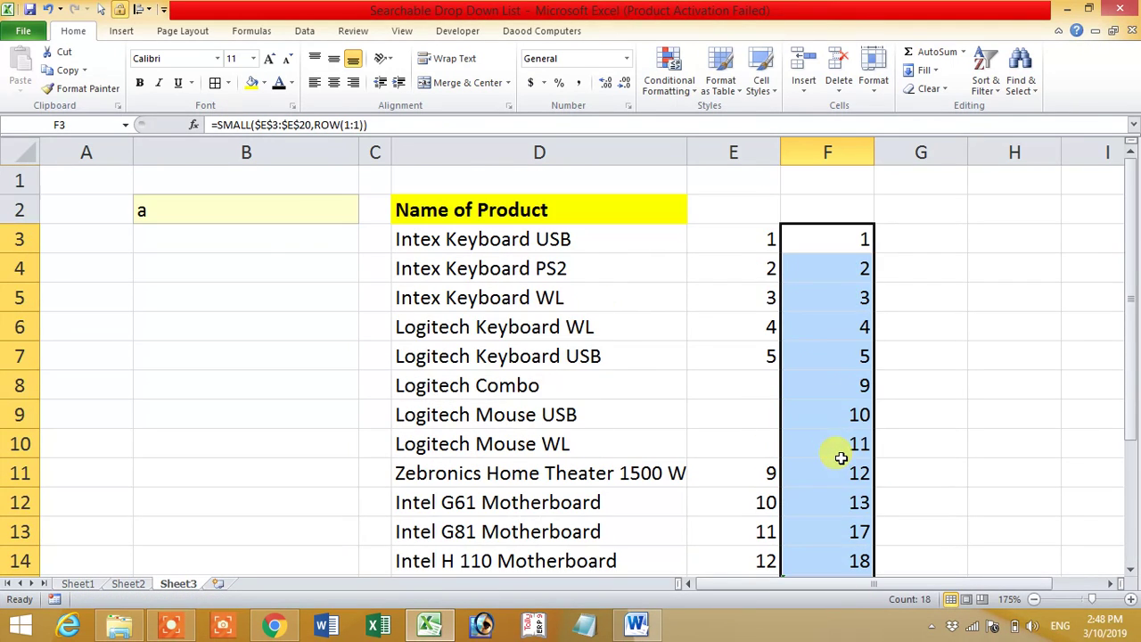
Examine the SMALL results in the last cells of column F, down to F20.
scroll(850, 331, down, 3)
click(835, 323)
click(822, 356)
click(821, 385)
click(820, 414)
click(816, 442)
click(821, 470)
scroll(827, 443, up, 3)
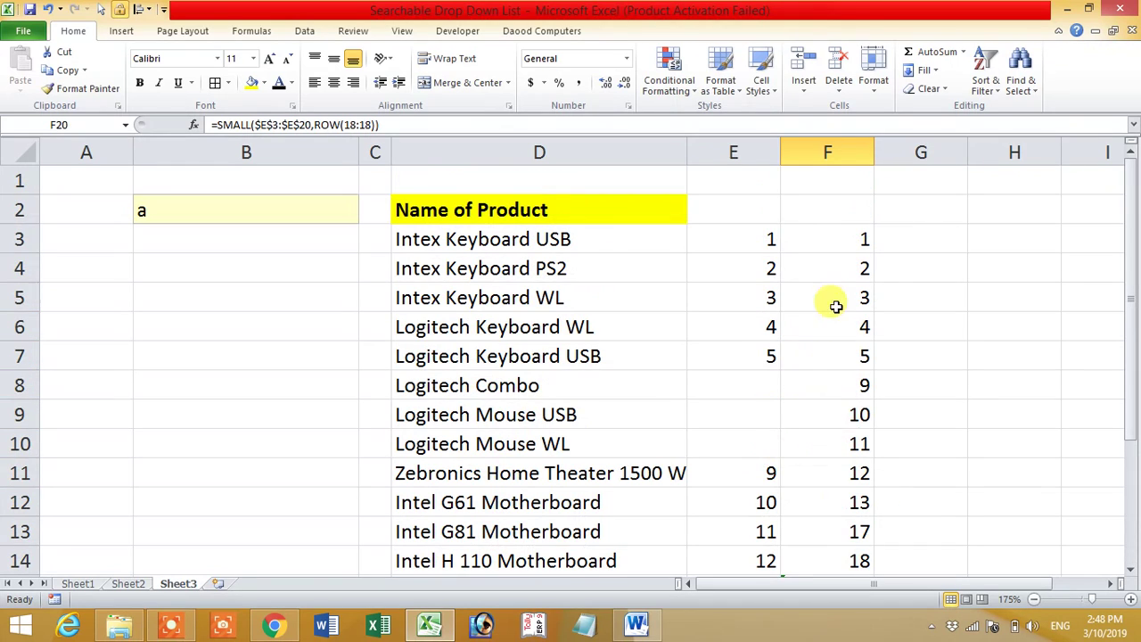
Wrap the F3 formula in IFERROR, making it =IFERROR(SMALL($E$3:$E$20,ROW(1:1)),"").
click(832, 236)
double_click(835, 238)
click(795, 239)
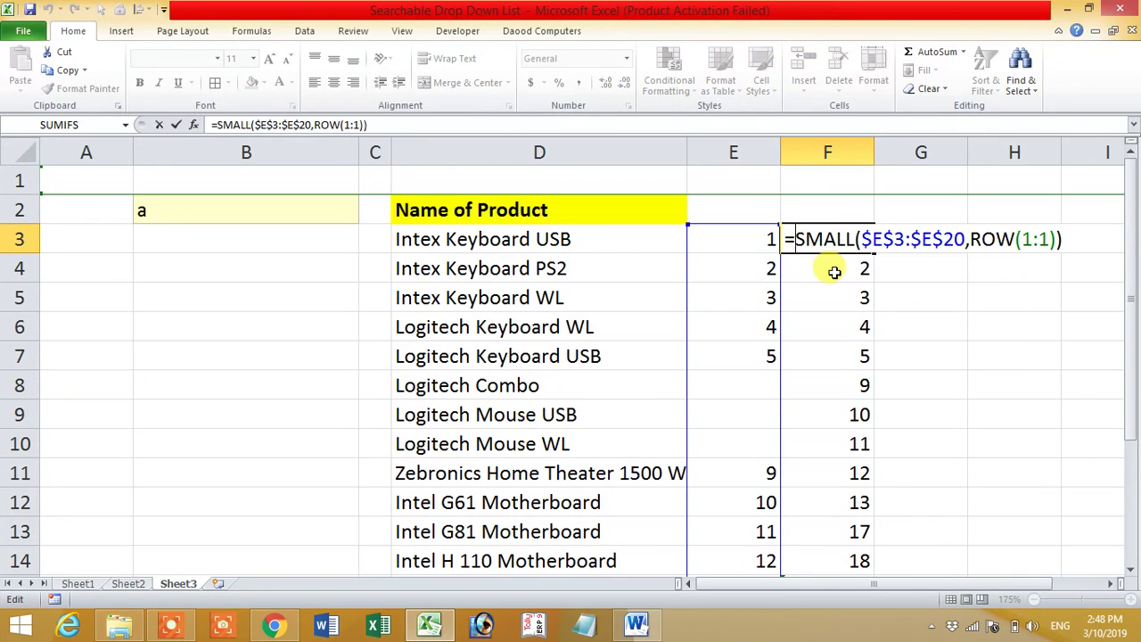
text(ife)
key(Tab)
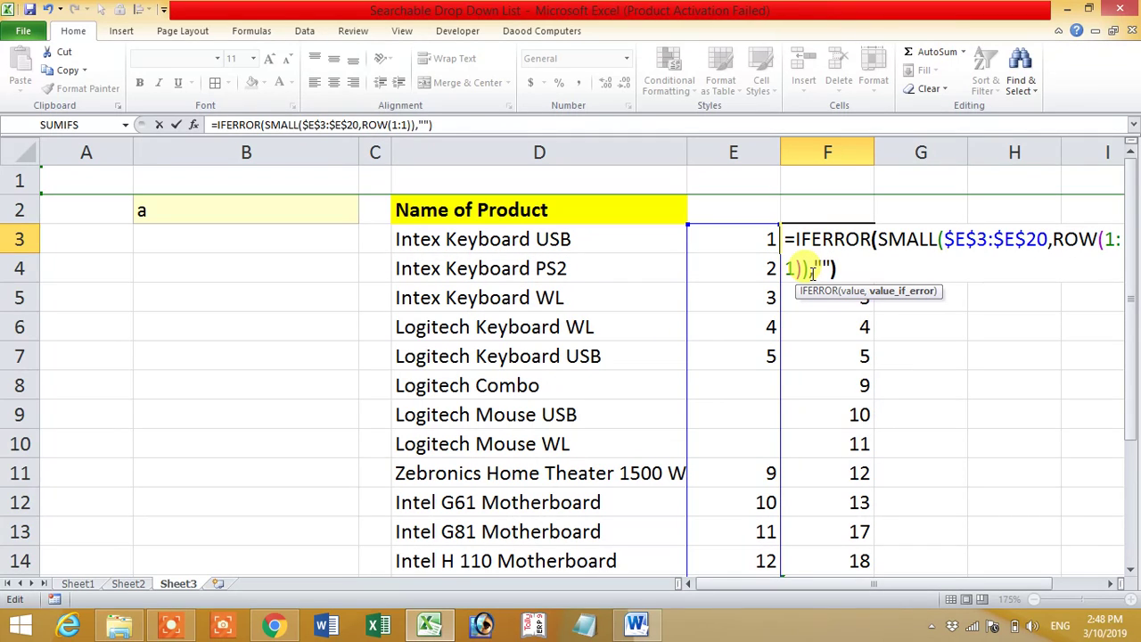
key(Return)
Fill the IFERROR and SMALL formula from F3 down to F20 and compare columns E and F.
click(848, 238)
drag(871, 255, 868, 530)
scroll(876, 352, up, 3)
drag(757, 229, 793, 375)
scroll(827, 274, up, 3)
drag(837, 233, 838, 565)
click(171, 627)
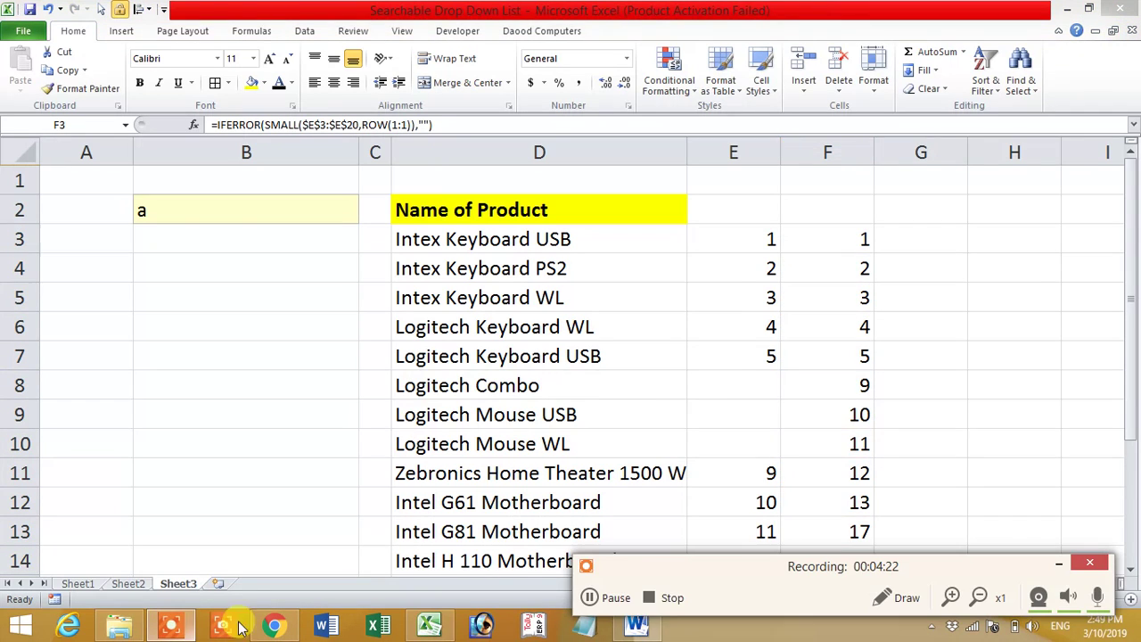
click(615, 597)
click(615, 598)
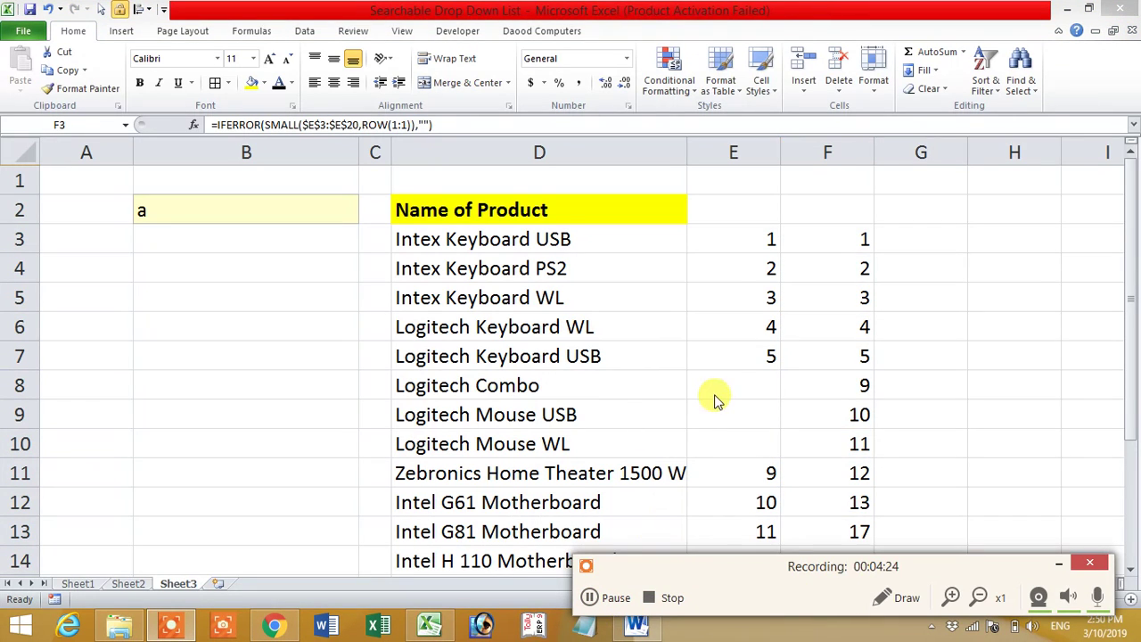
Review the column F results from the first product down to the end of the list.
scroll(802, 303, down, 3)
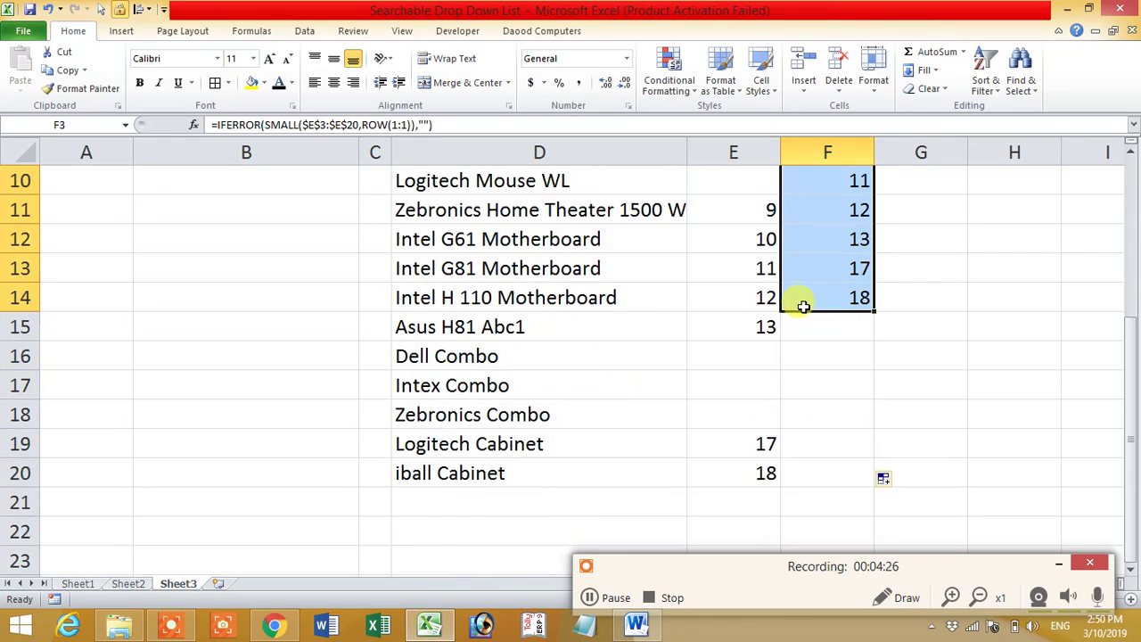
scroll(802, 301, up, 1)
click(833, 417)
click(833, 446)
click(833, 473)
scroll(824, 338, up, 2)
drag(843, 239, 855, 413)
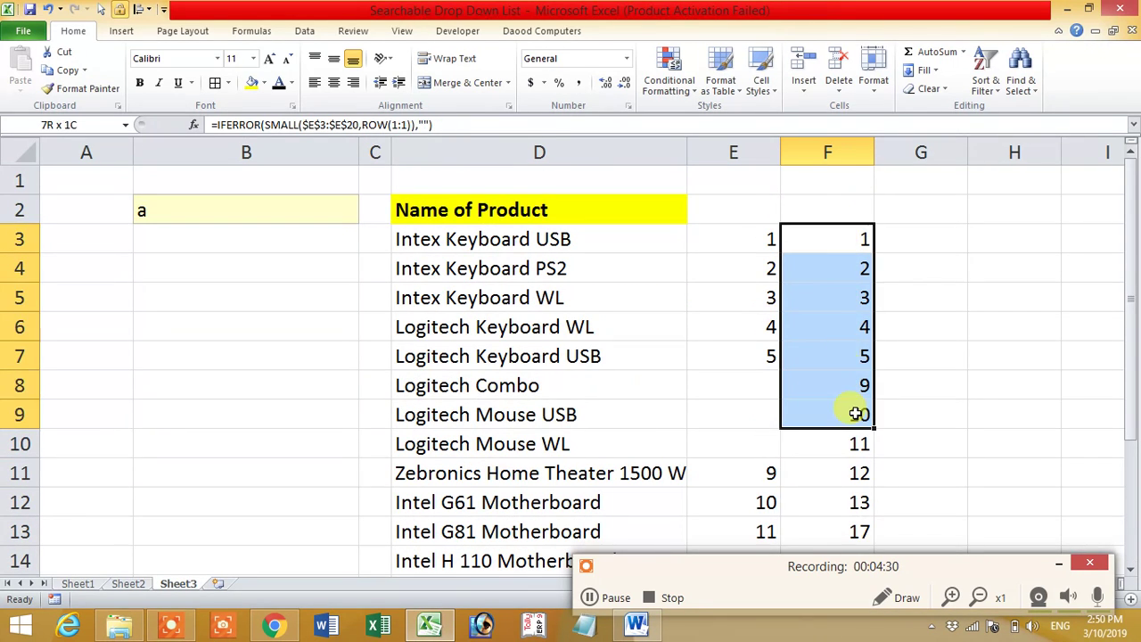
Enter =INDEX($D$3:$D$20,F3) in G3 to return the product name matching the row number in F3.
click(925, 237)
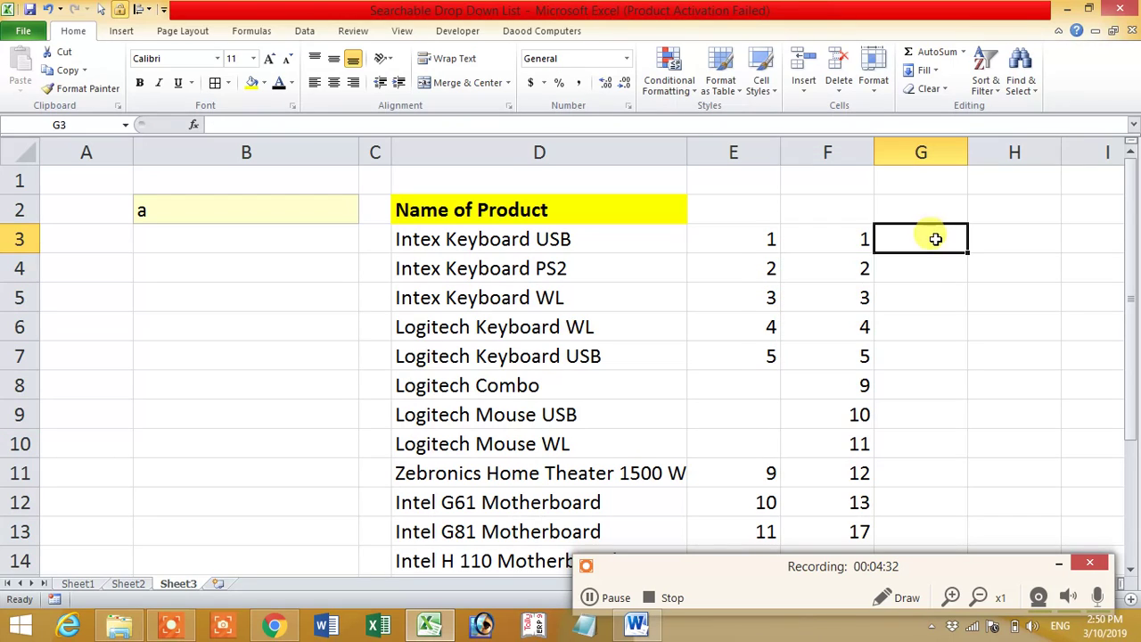
text(=i)
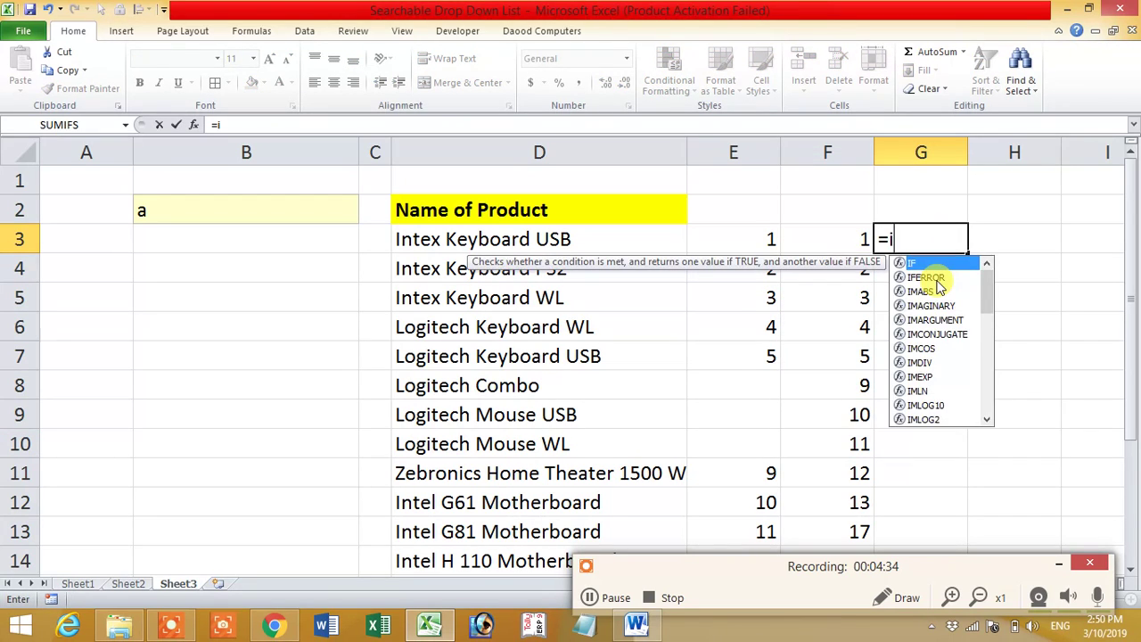
text(ndex)
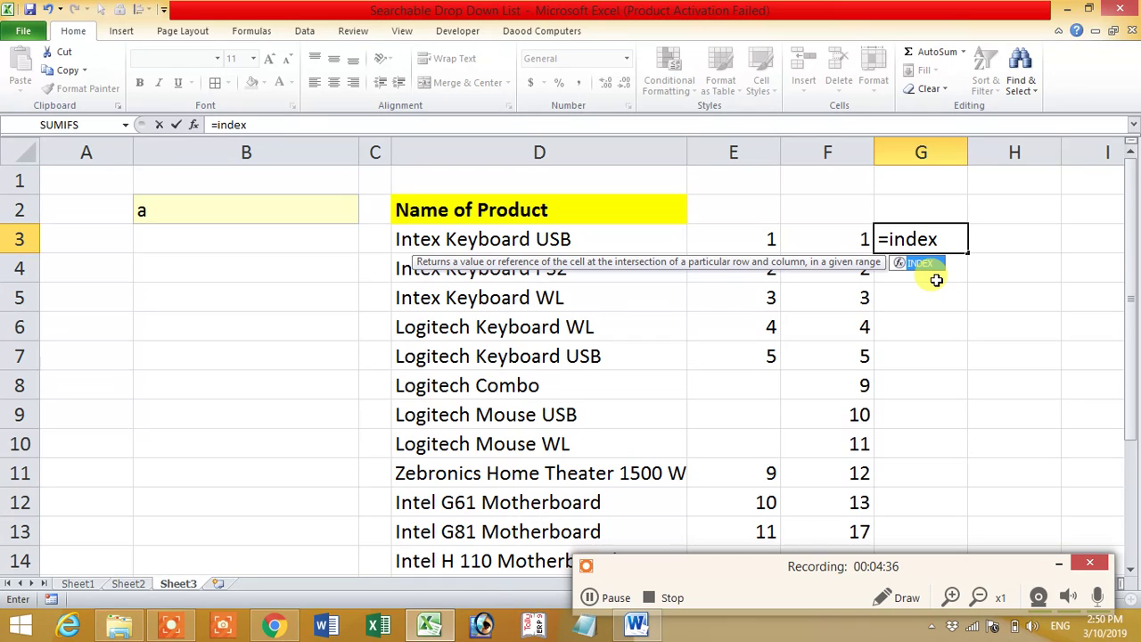
text(()
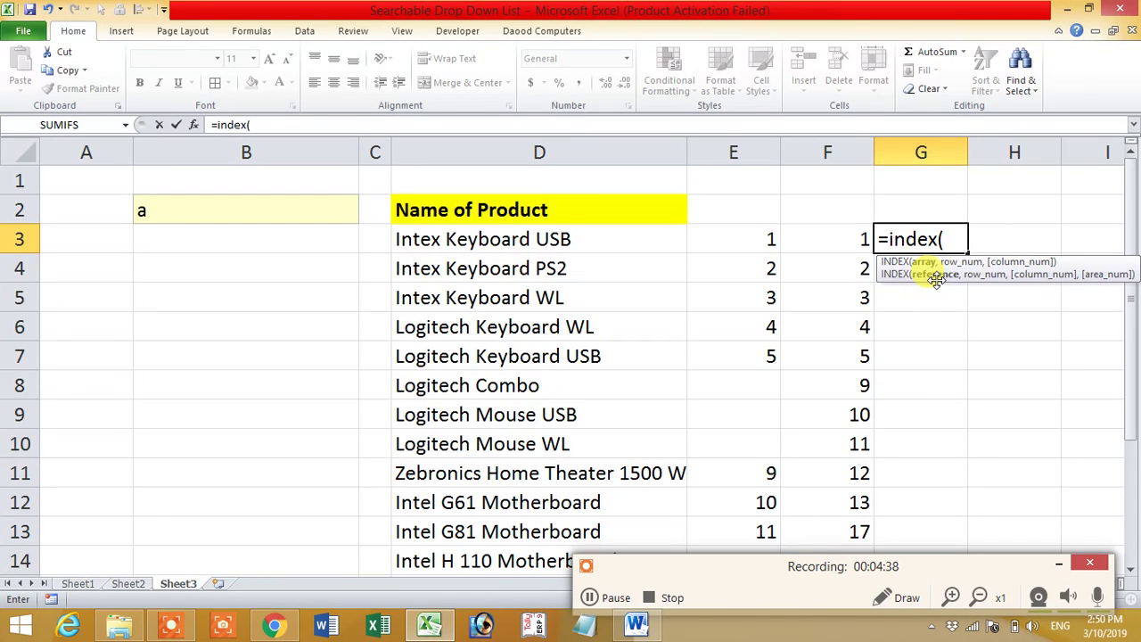
drag(509, 239, 496, 597)
drag(510, 539, 509, 539)
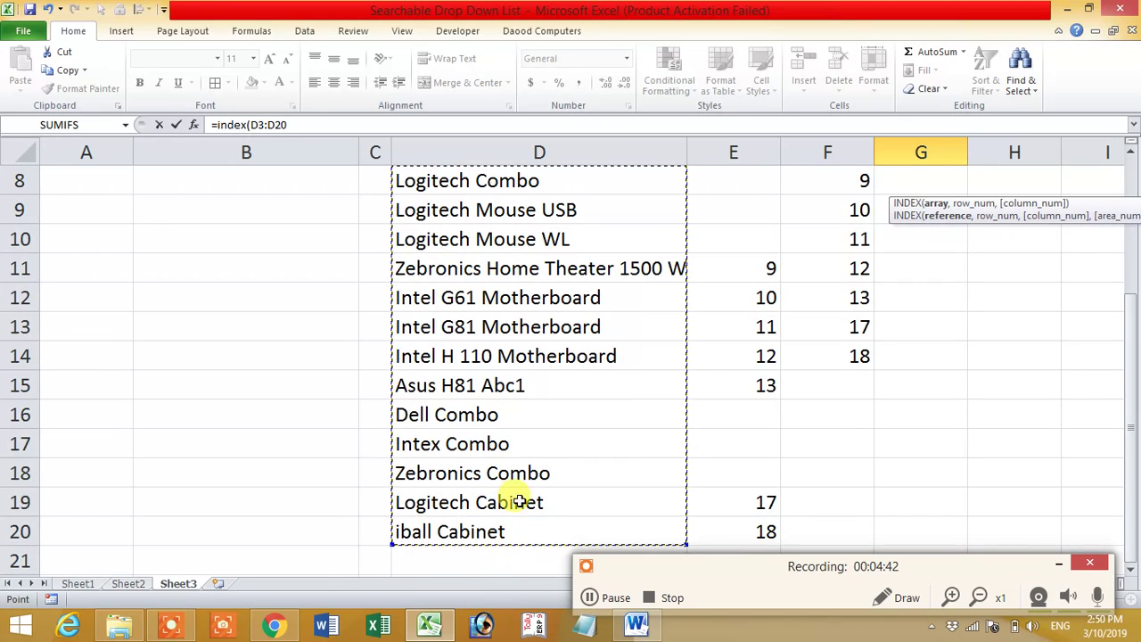
scroll(518, 419, up, 3)
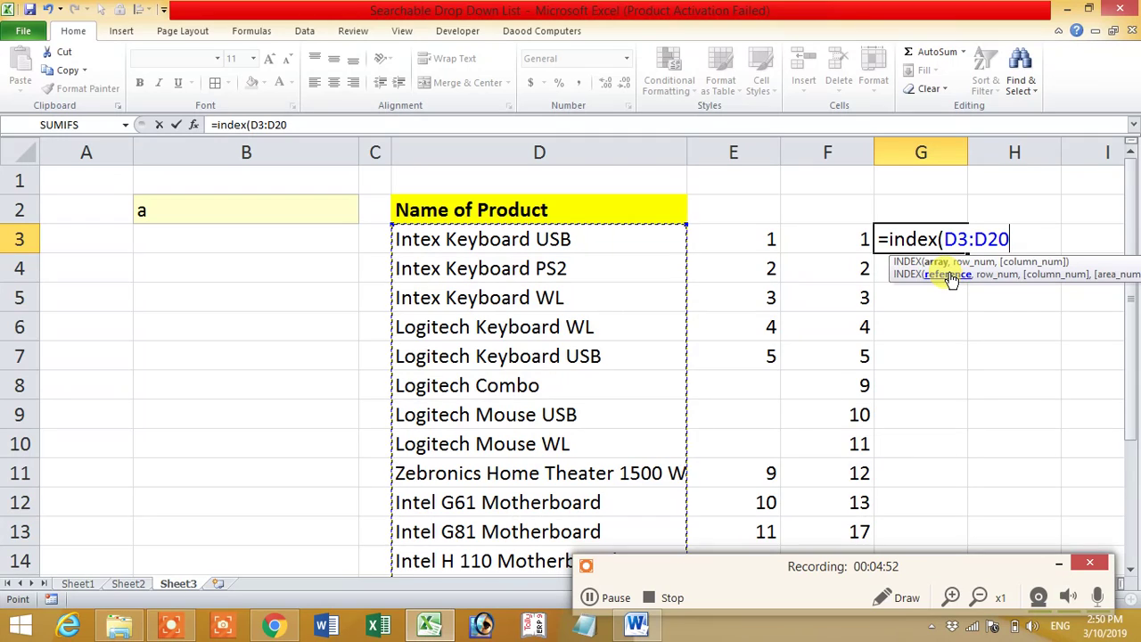
key(F4)
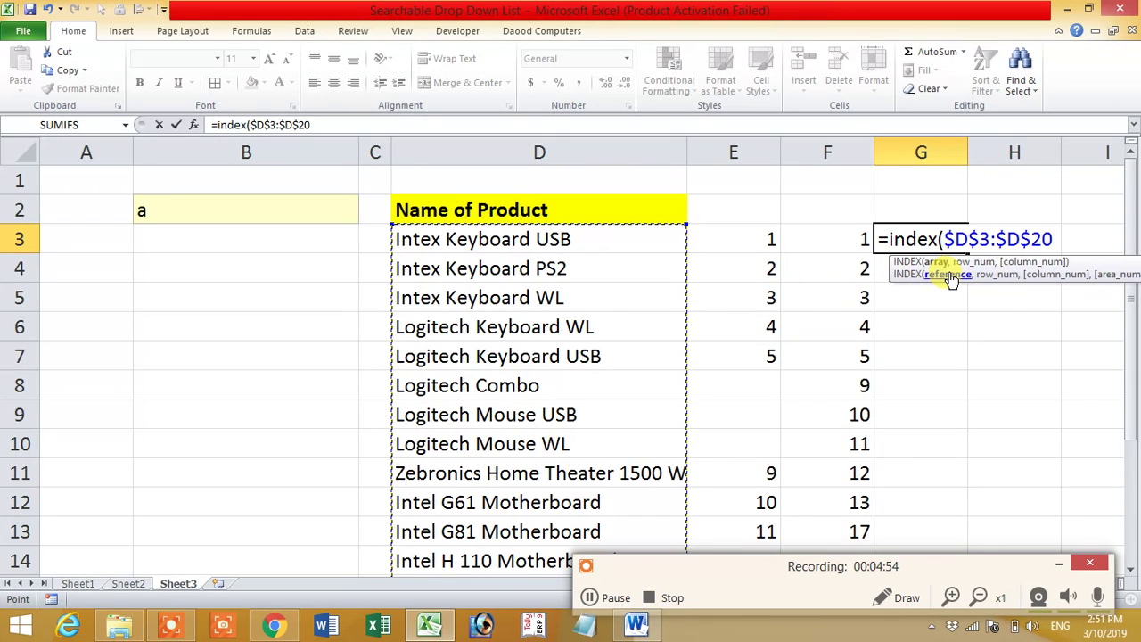
text(,)
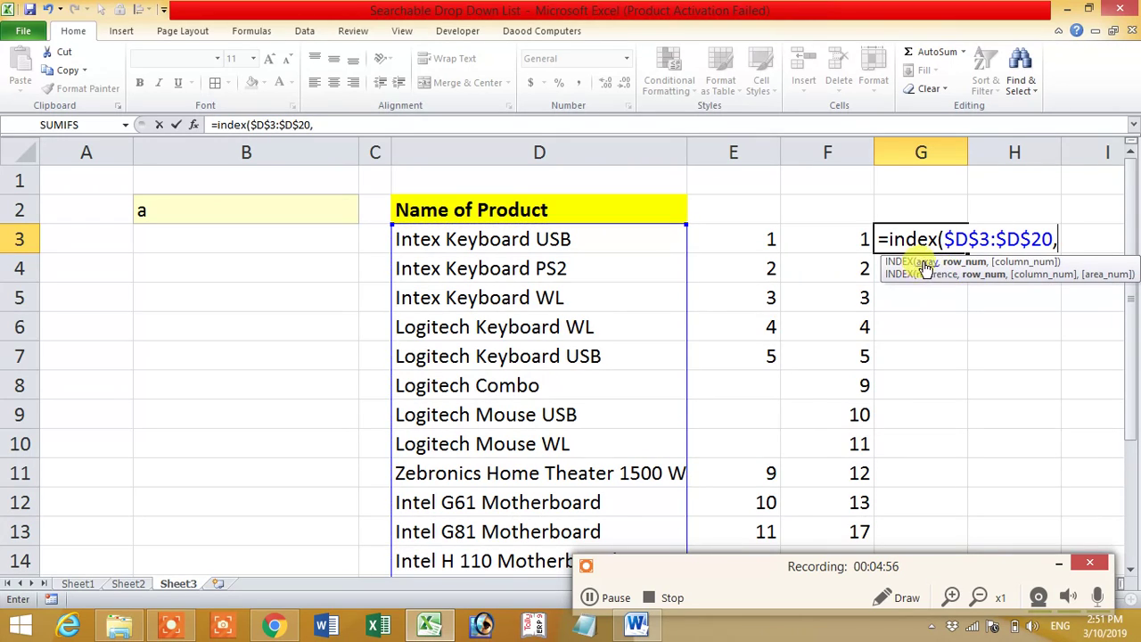
click(927, 264)
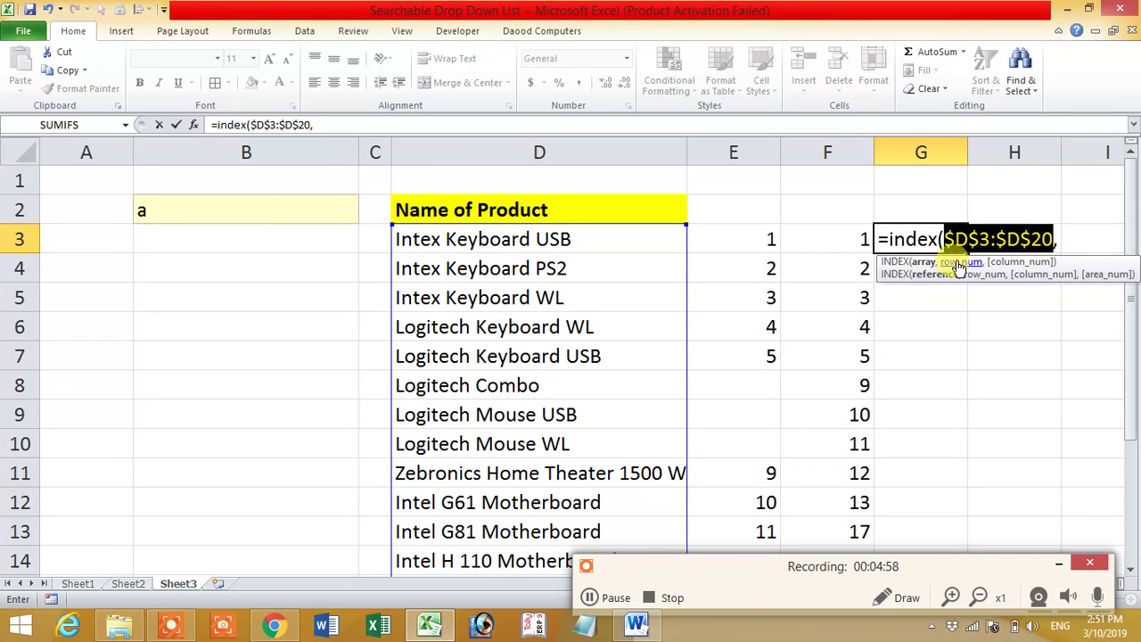
click(976, 263)
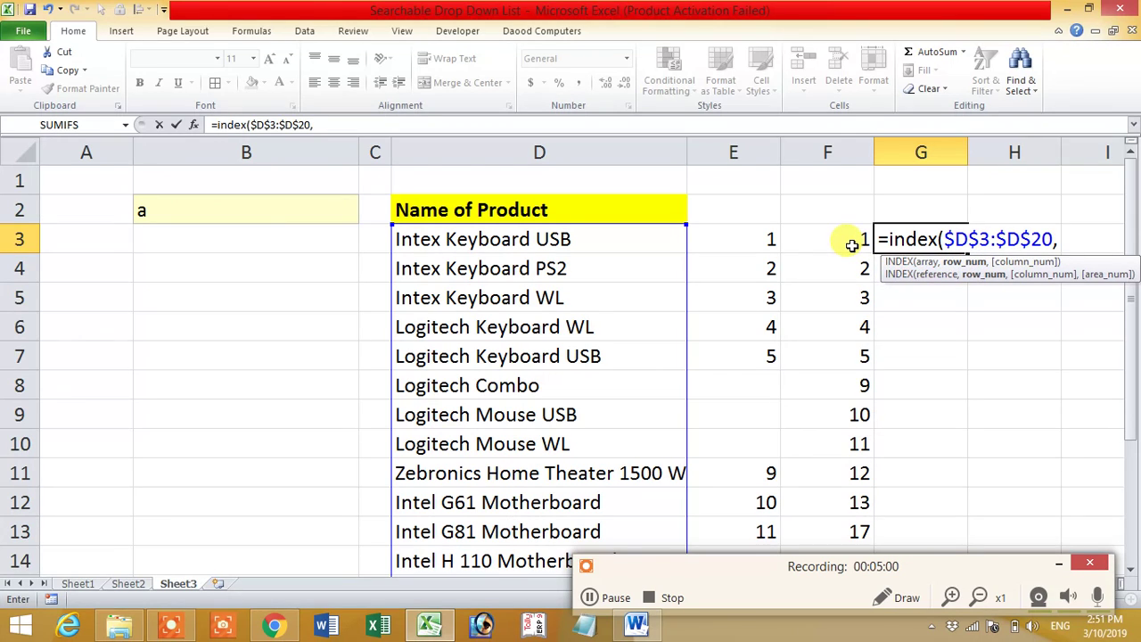
click(821, 243)
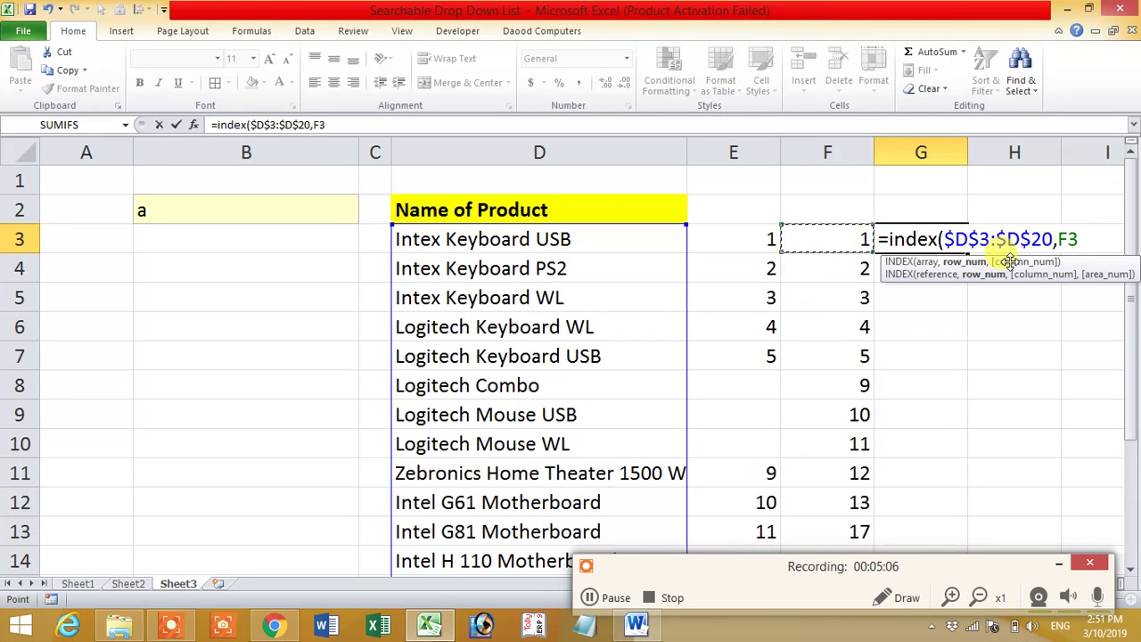
key(Return)
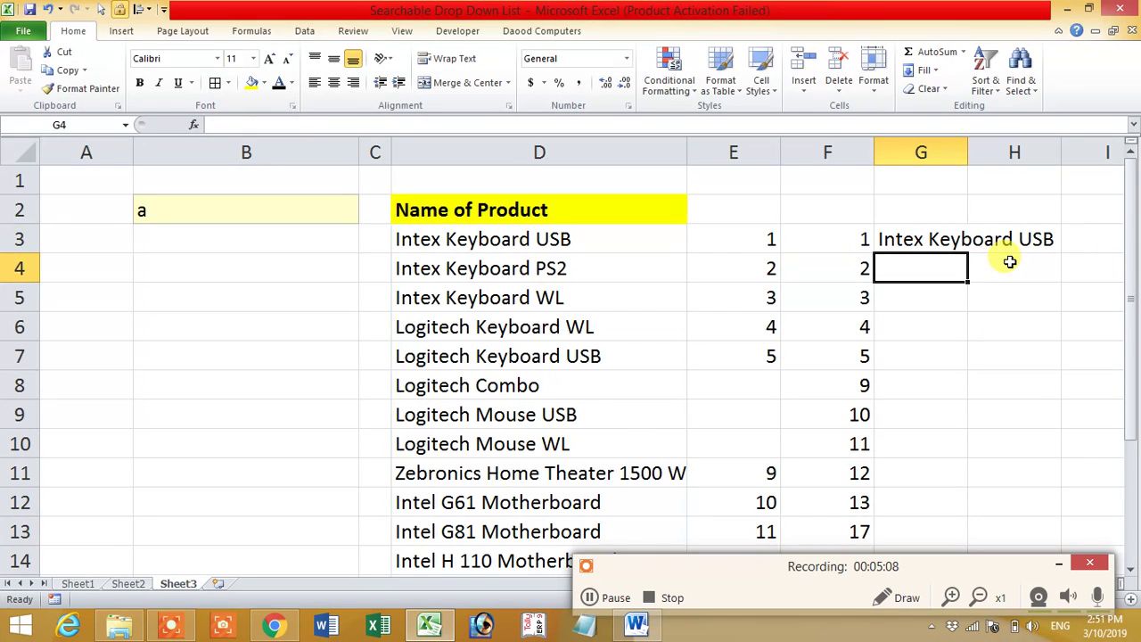
Fill the INDEX formula from G3 down to G20 and check the results in the last rows.
click(947, 237)
drag(967, 254, 942, 222)
scroll(962, 288, up, 5)
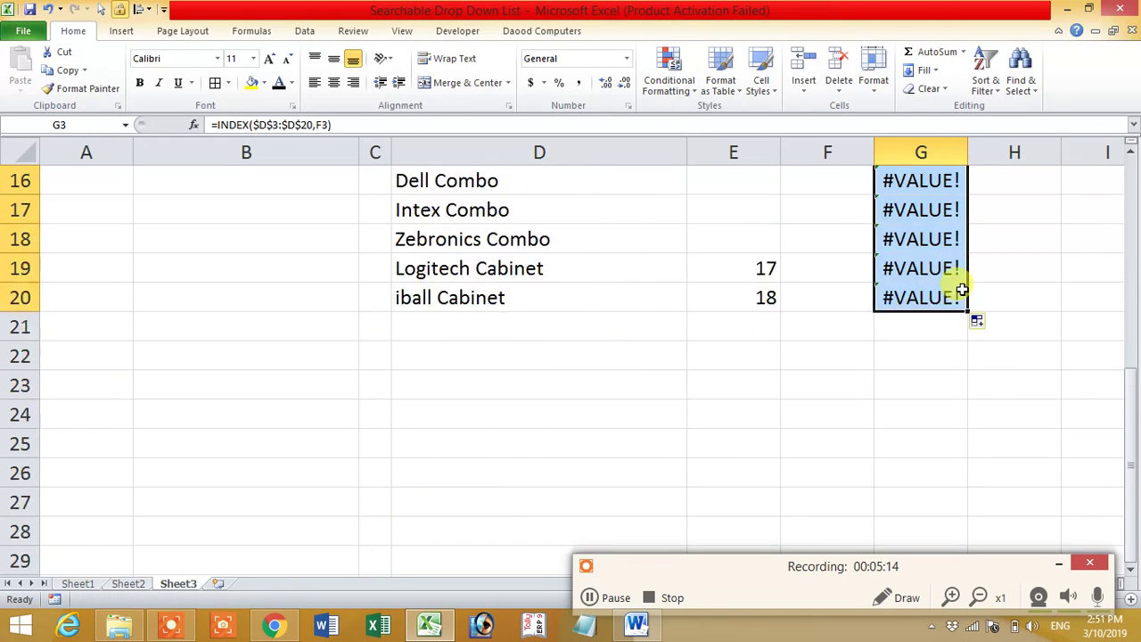
scroll(945, 349, down, 2)
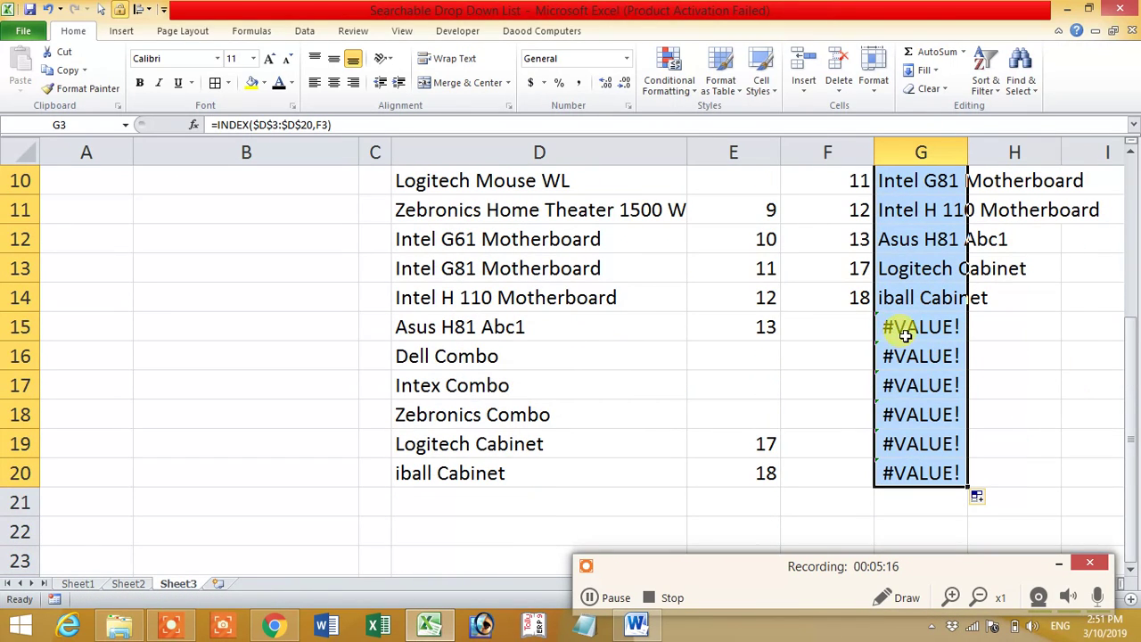
Wrap the G3 formula in IFERROR with an empty-text fallback, making it =IFERROR(INDEX($D$3:$D$20,F3),"").
scroll(920, 459, up, 3)
double_click(888, 238)
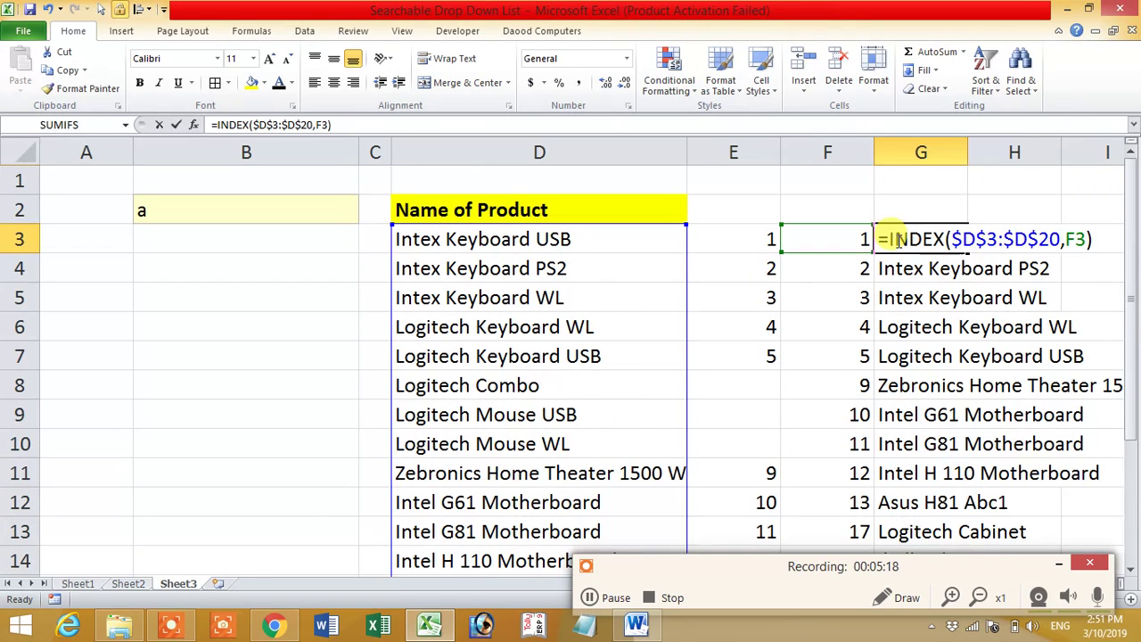
text(iferror()
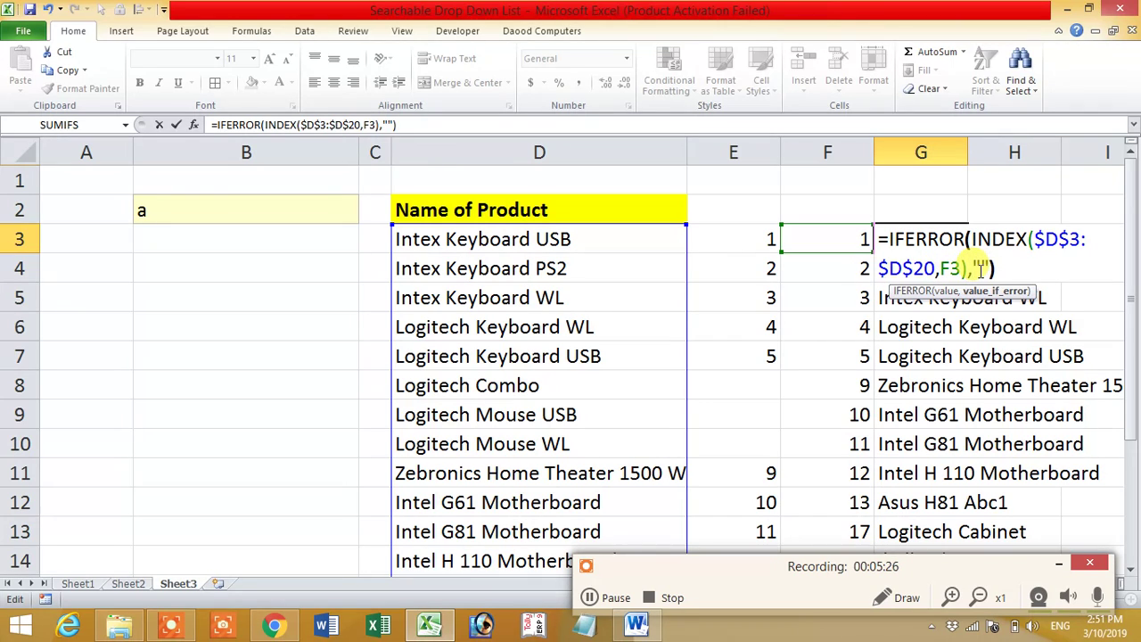
key(Return)
Fill the IFERROR and INDEX formula from G3 down to G20.
click(952, 235)
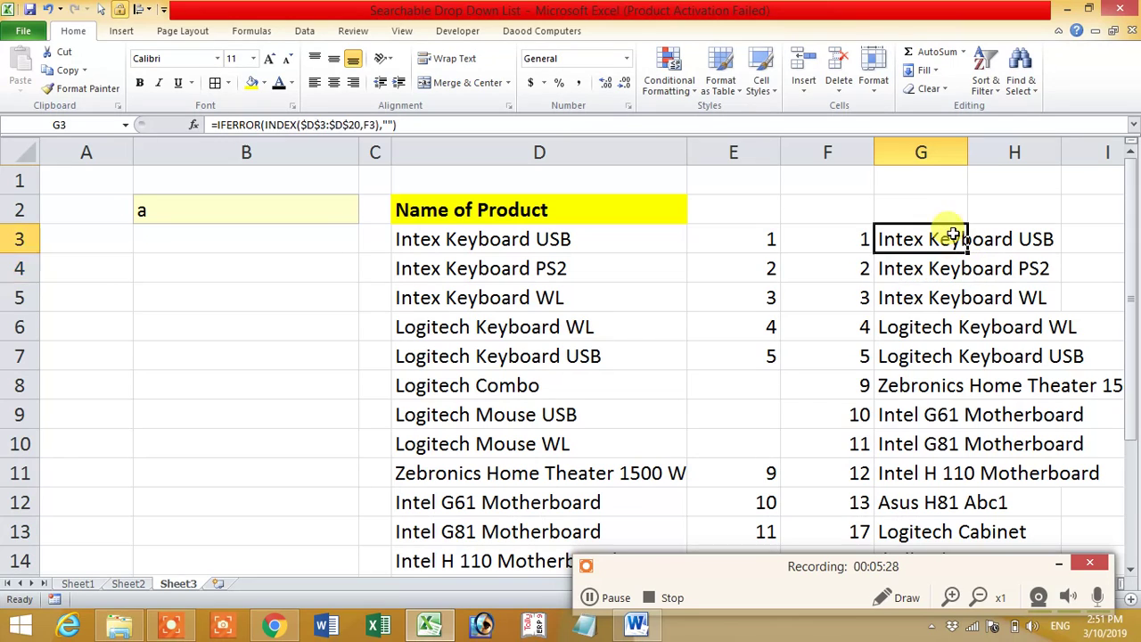
drag(966, 252, 949, 511)
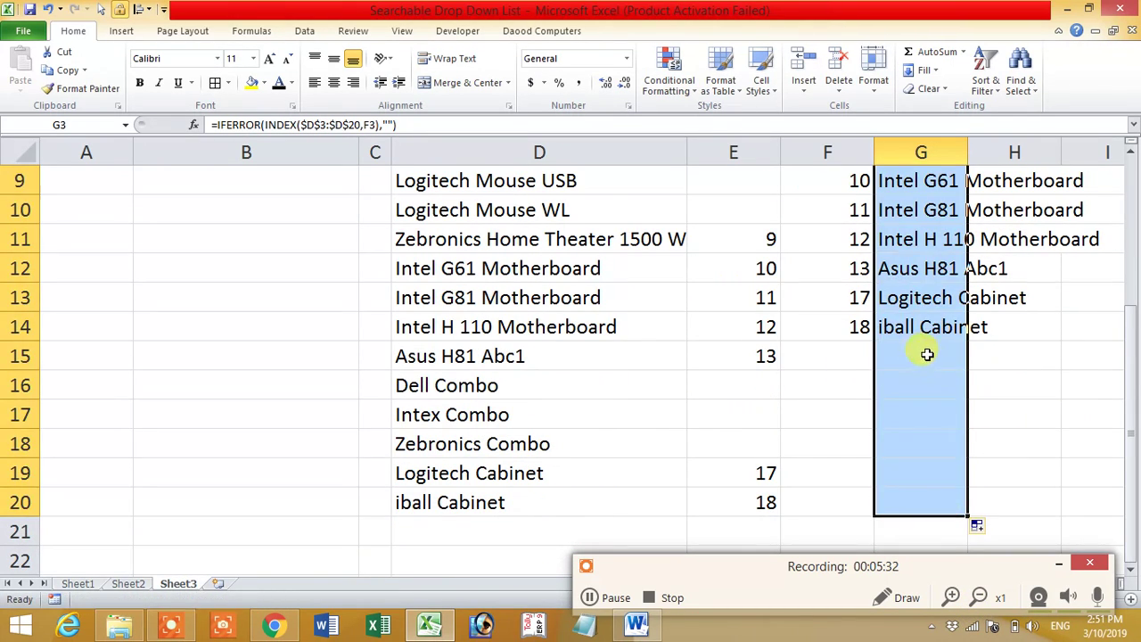
scroll(927, 354, up, 3)
Set the search term in B2 to usb to test the helper formulas.
click(218, 210)
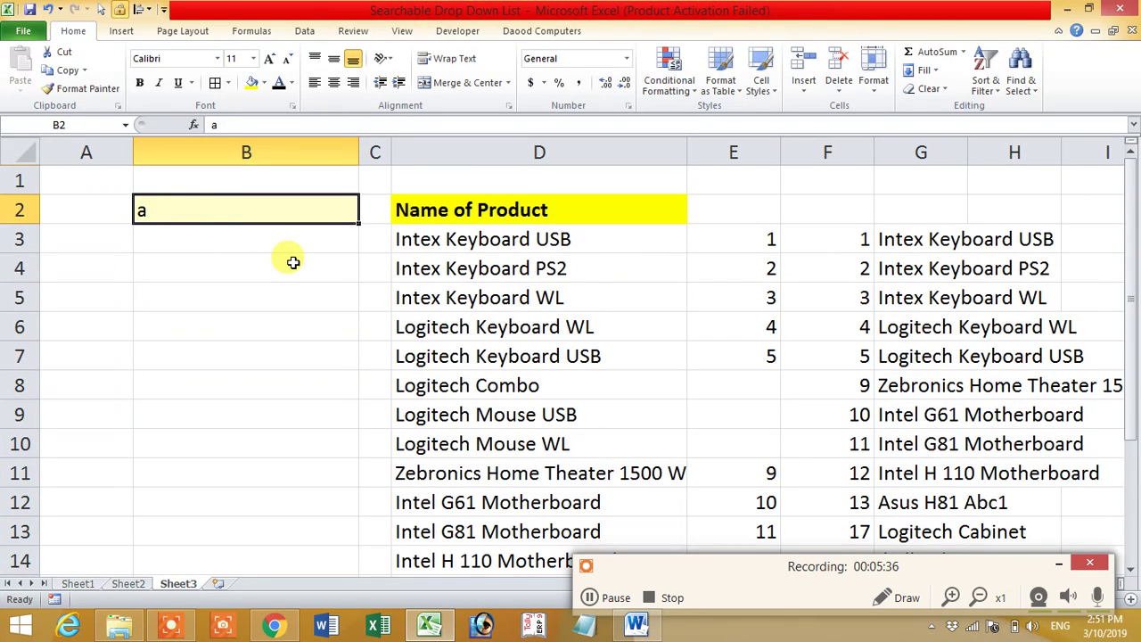
text(u)
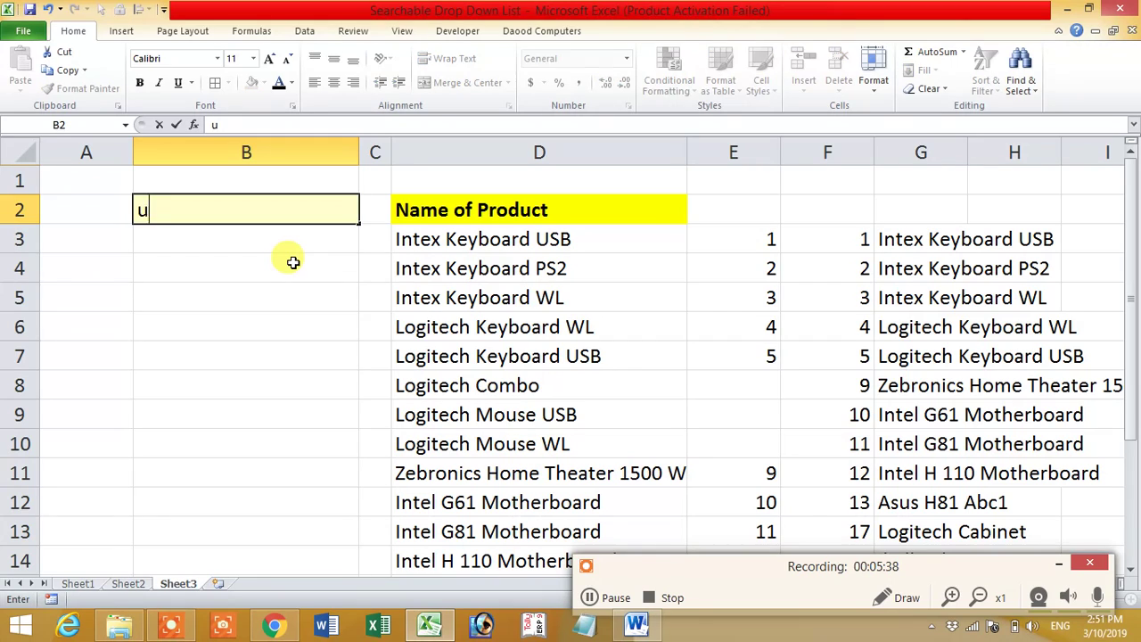
key(Return)
click(199, 208)
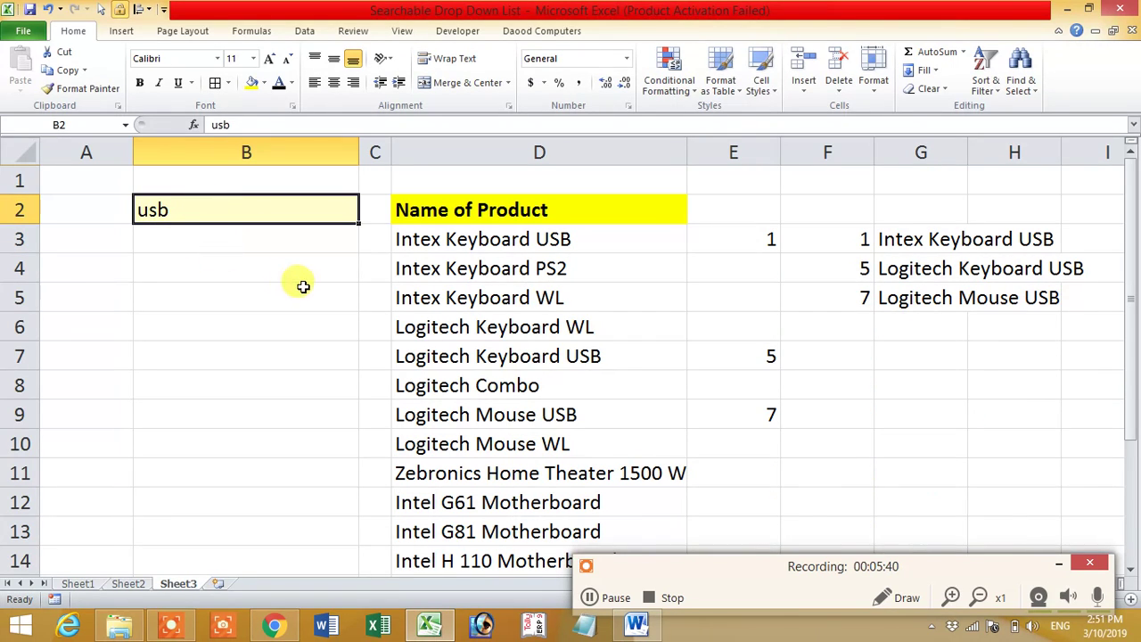
Compare the matching row numbers in column E with the compacted list in F3:F5.
click(742, 234)
click(742, 365)
click(735, 438)
click(741, 408)
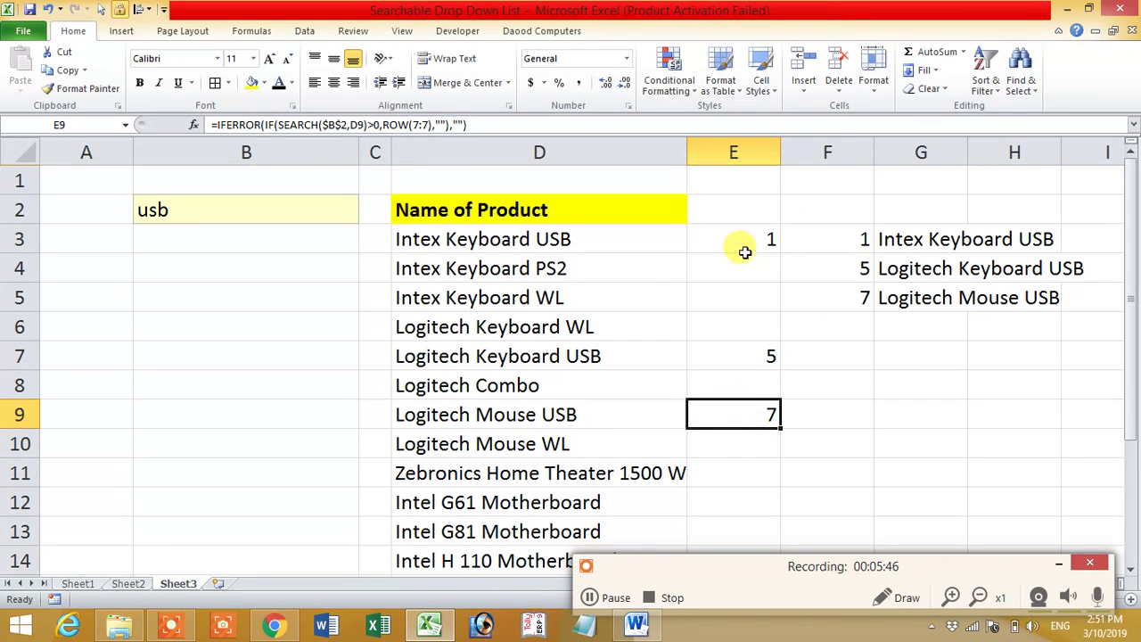
drag(835, 237, 837, 299)
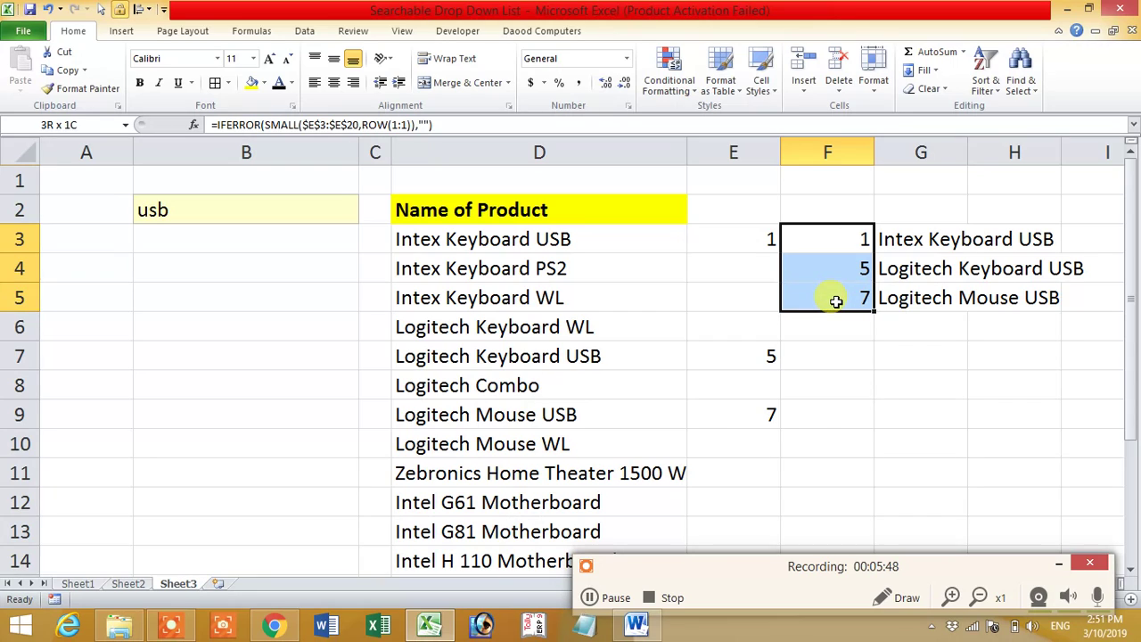
click(855, 237)
click(857, 265)
click(854, 307)
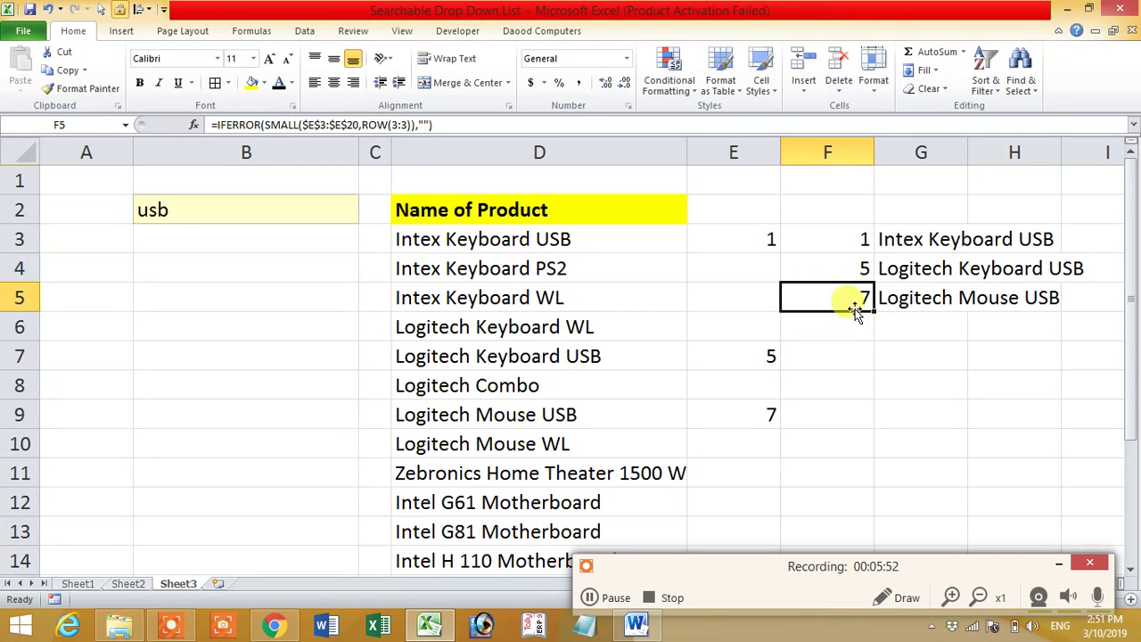
Review the filtered product names that the INDEX formulas return in G3:G5.
click(921, 237)
click(922, 267)
click(904, 297)
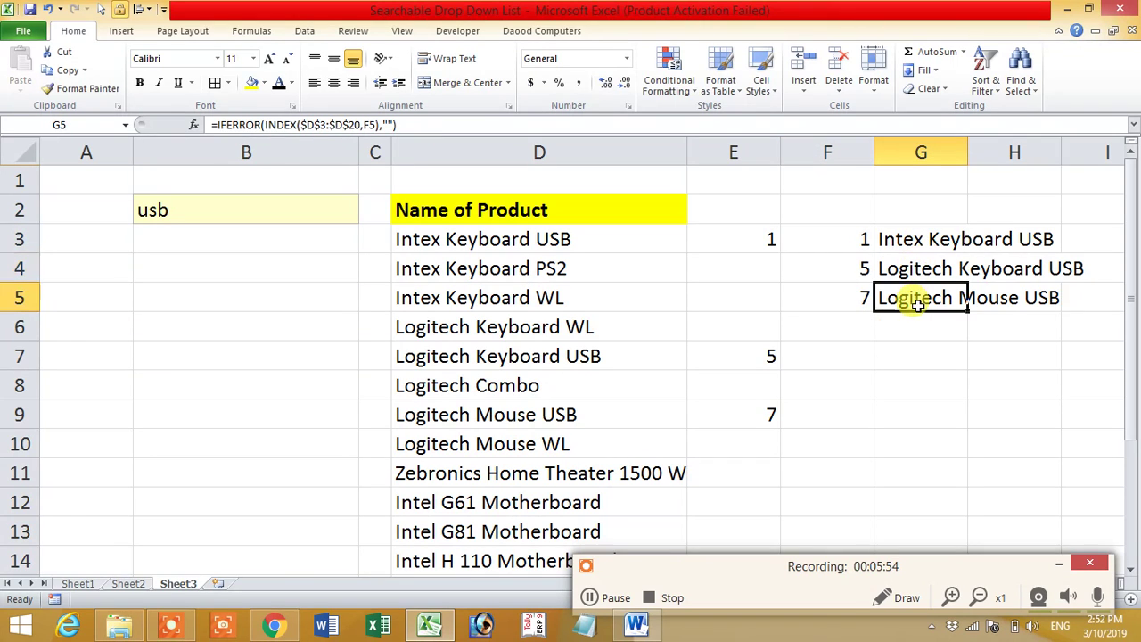
click(905, 241)
click(907, 268)
click(906, 297)
click(921, 237)
drag(921, 237, 921, 298)
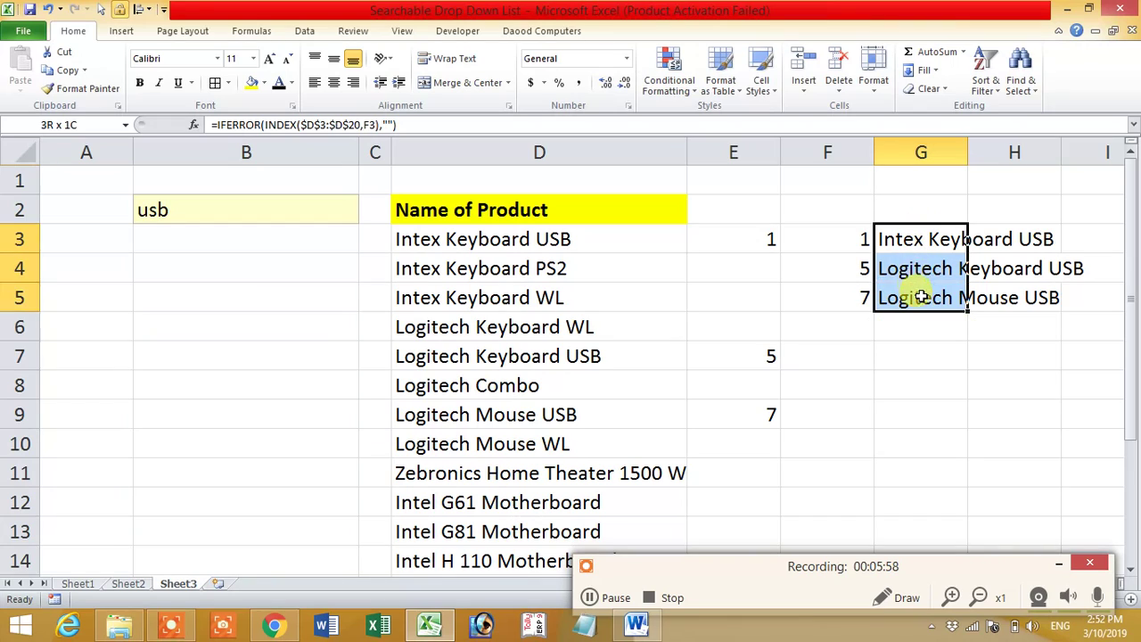
drag(917, 237, 914, 297)
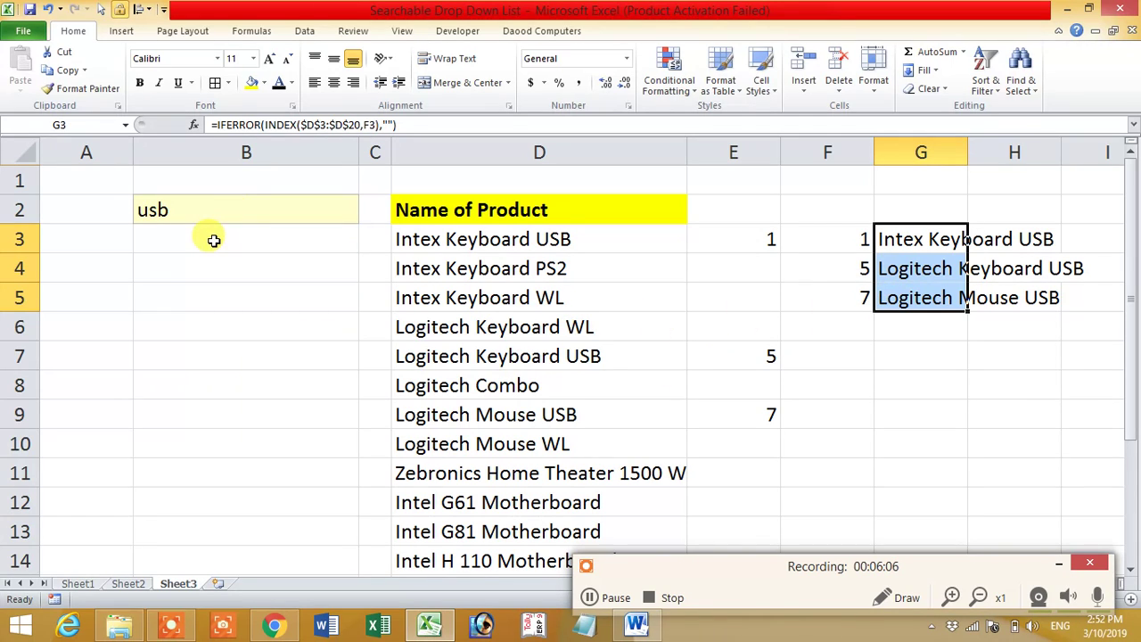
Open the Name Manager with G3 selected and start a new defined name.
click(927, 241)
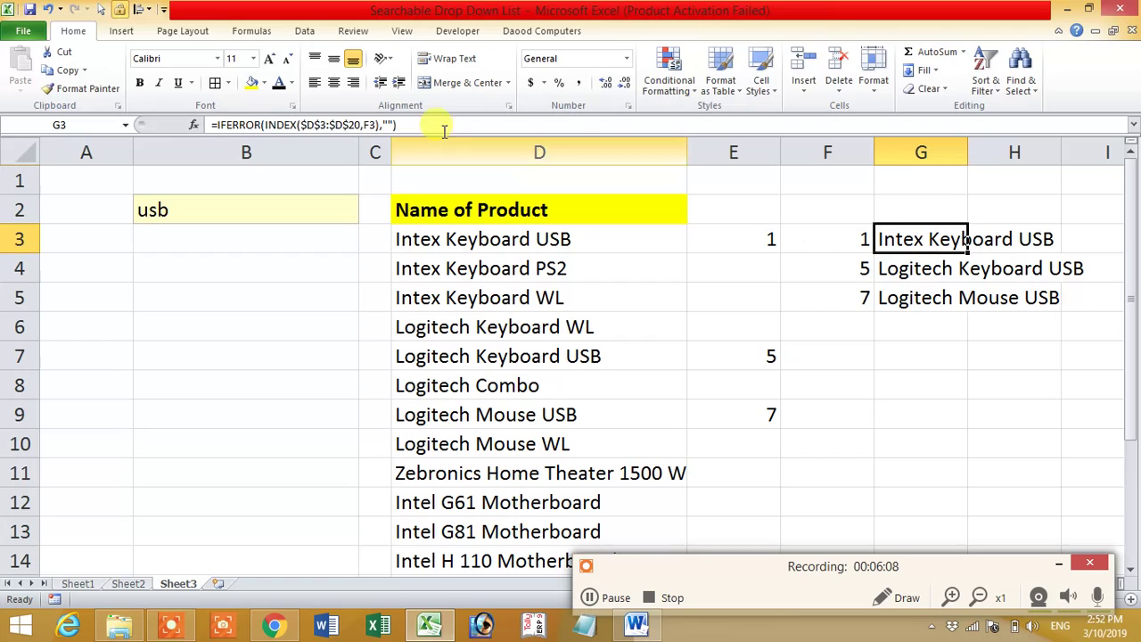
click(252, 32)
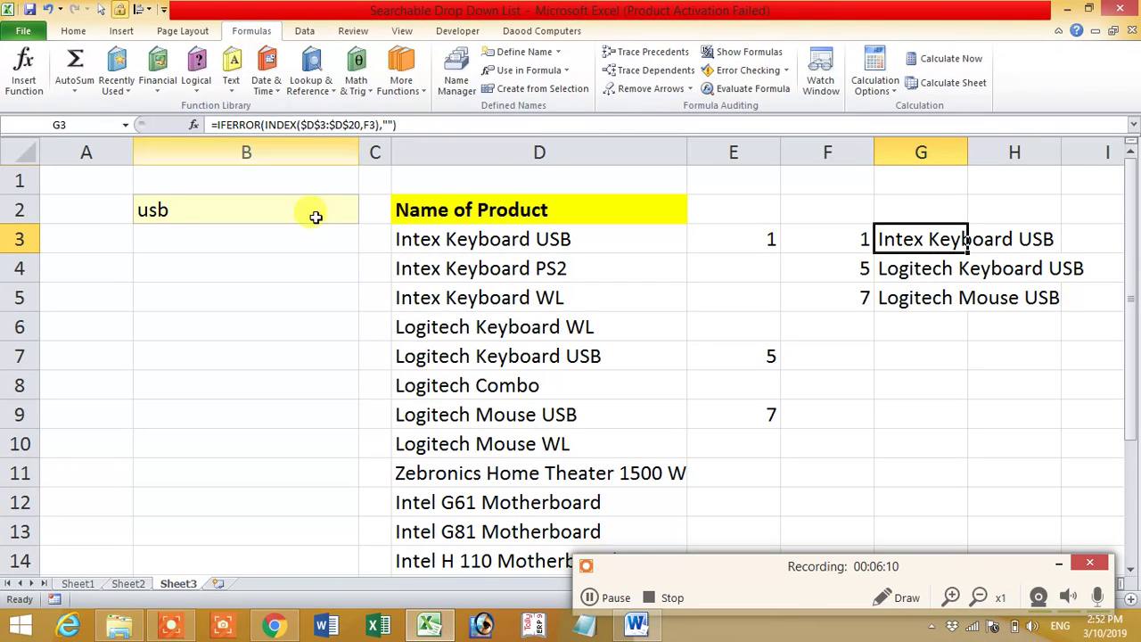
click(461, 86)
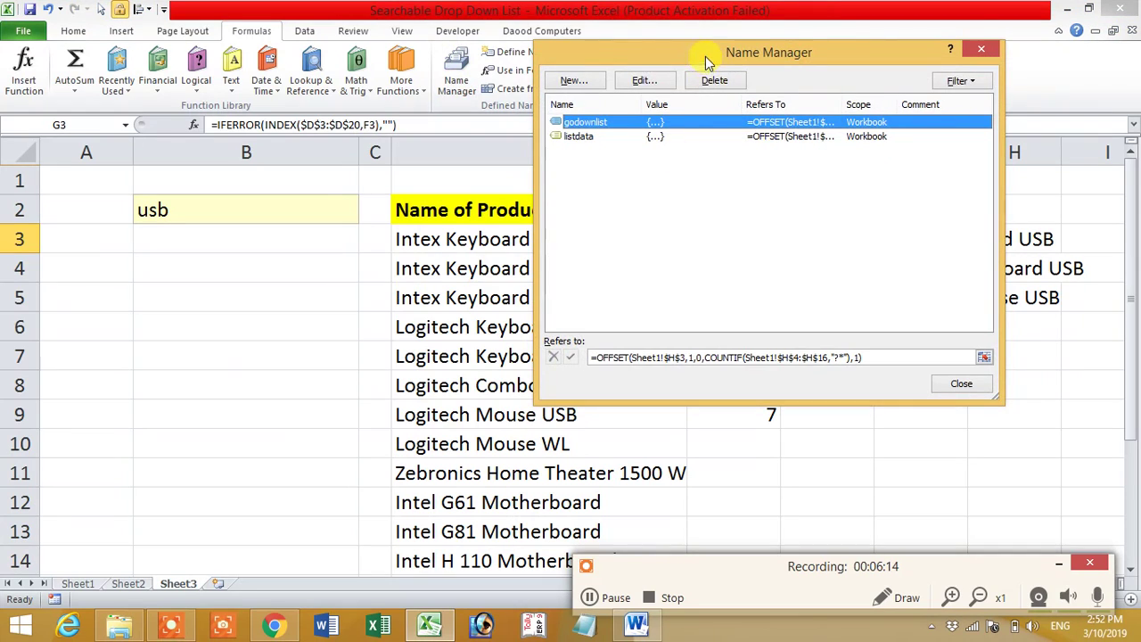
drag(705, 56, 390, 107)
click(261, 129)
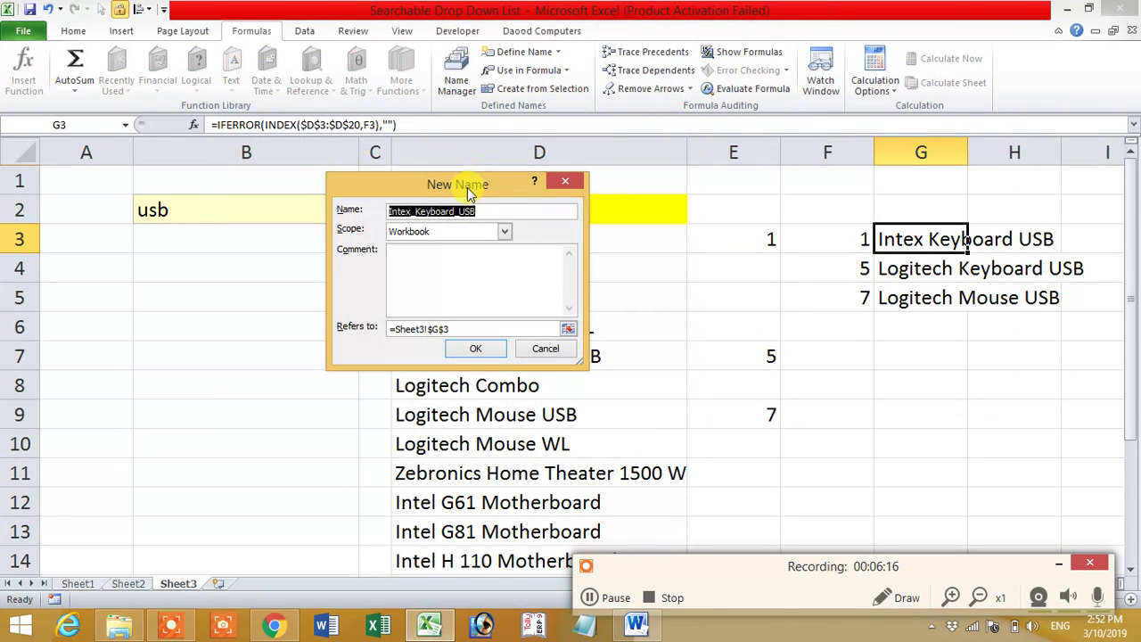
text(product)
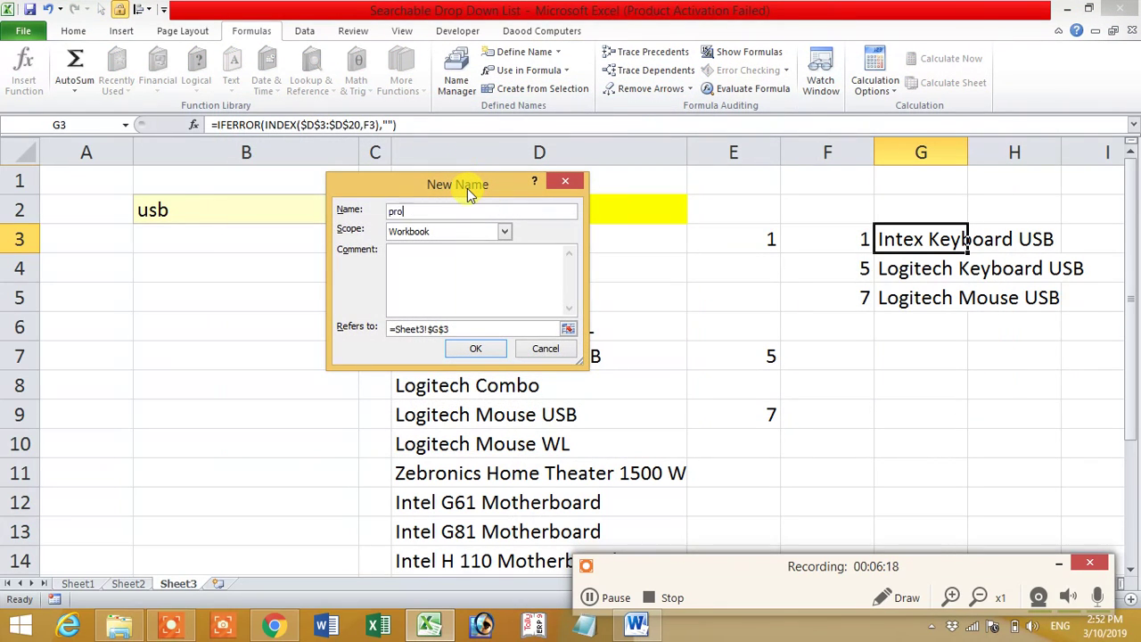
key(BackSpace)
key(BackSpace)
key(BackSpace)
key(BackSpace)
key(BackSpace)
key(BackSpace)
key(BackSpace)
text(searchable_list)
drag(484, 329, 390, 327)
drag(584, 367, 700, 424)
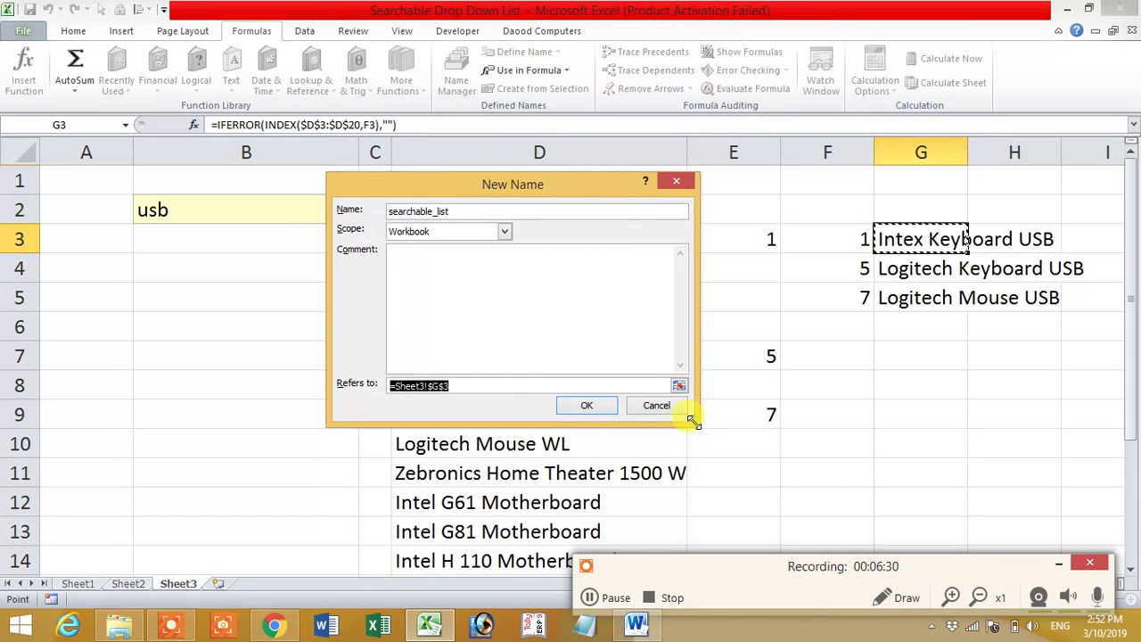
click(951, 597)
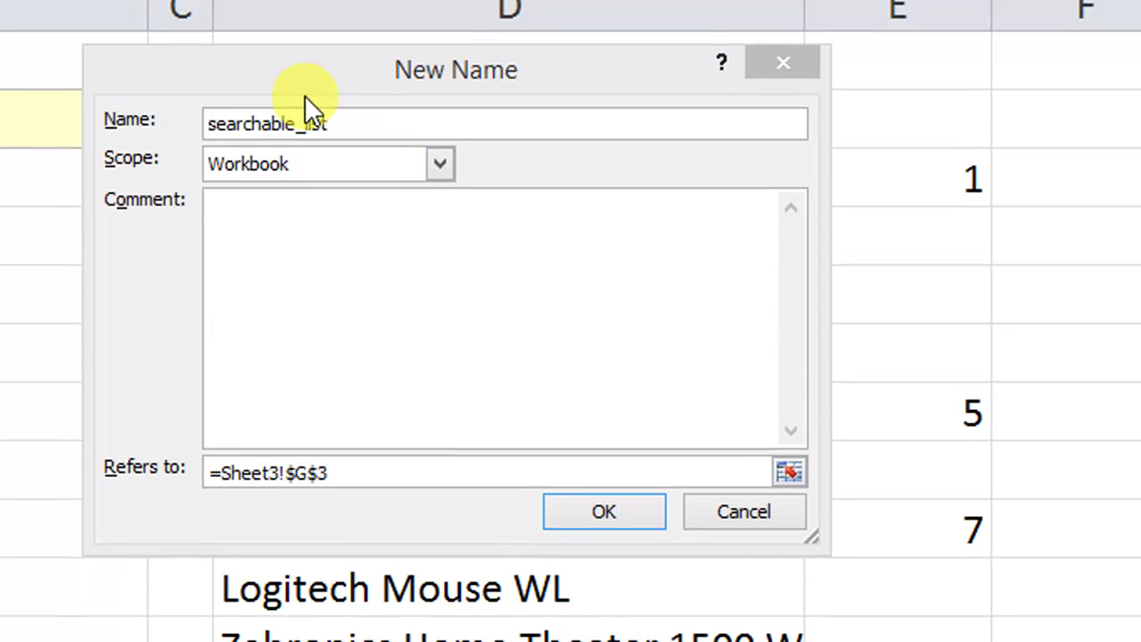
drag(304, 95, 459, 95)
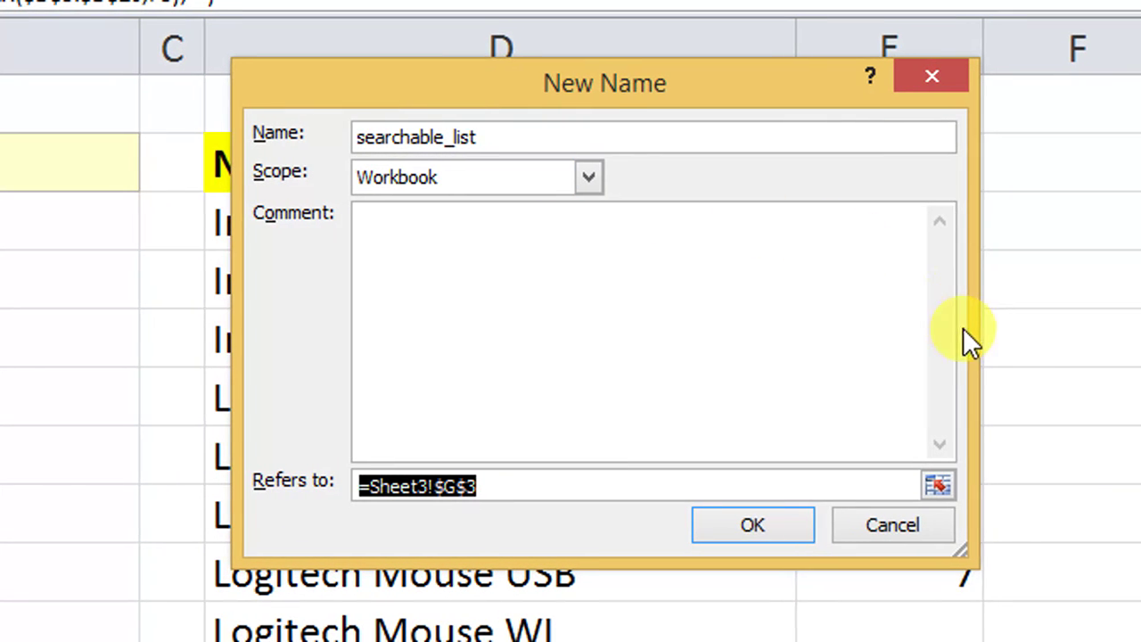
drag(618, 98, 680, 94)
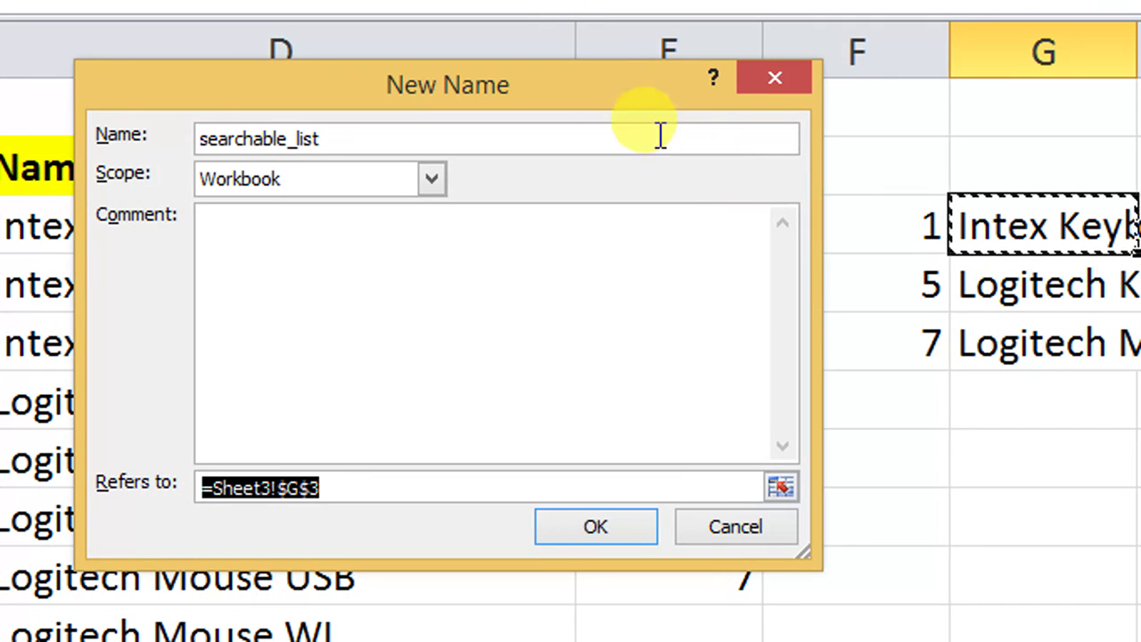
drag(615, 101, 655, 100)
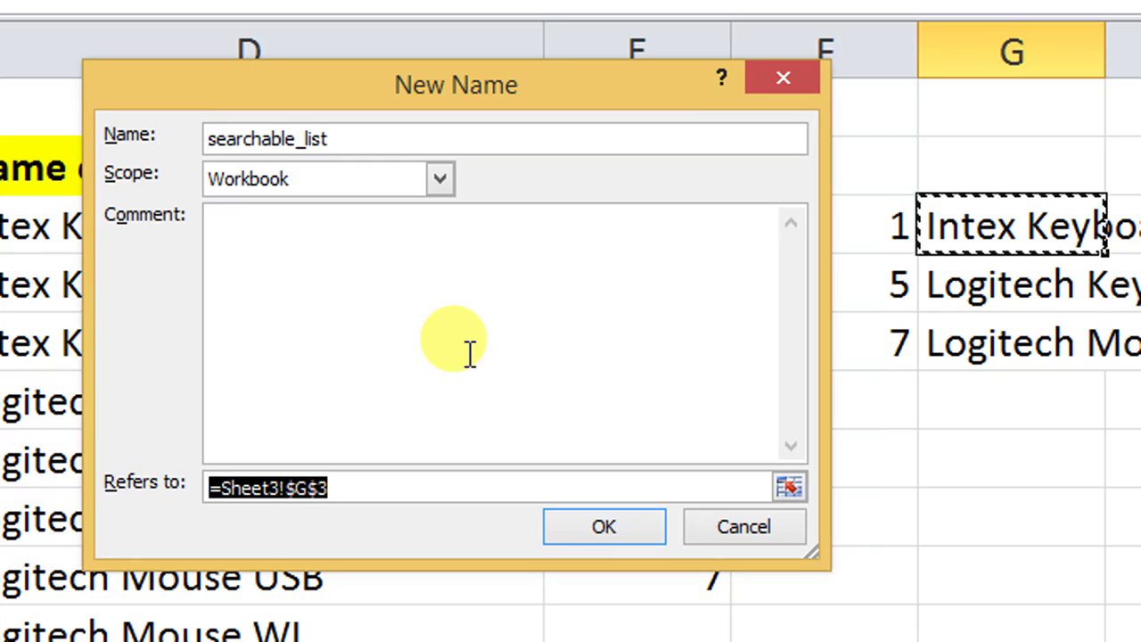
key(BackSpace)
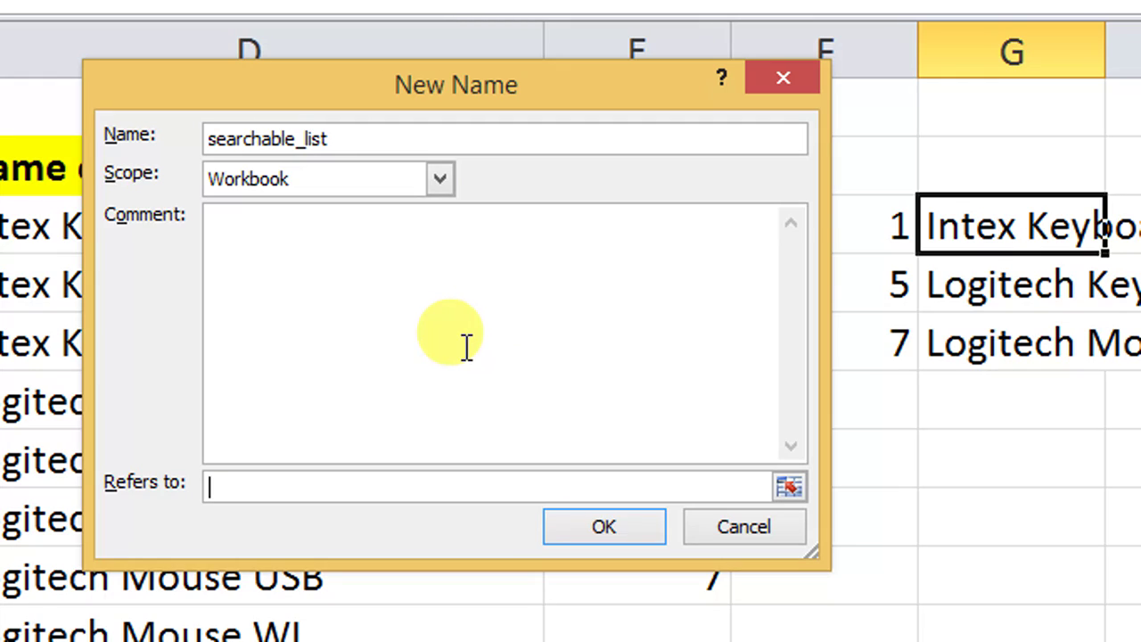
click(783, 78)
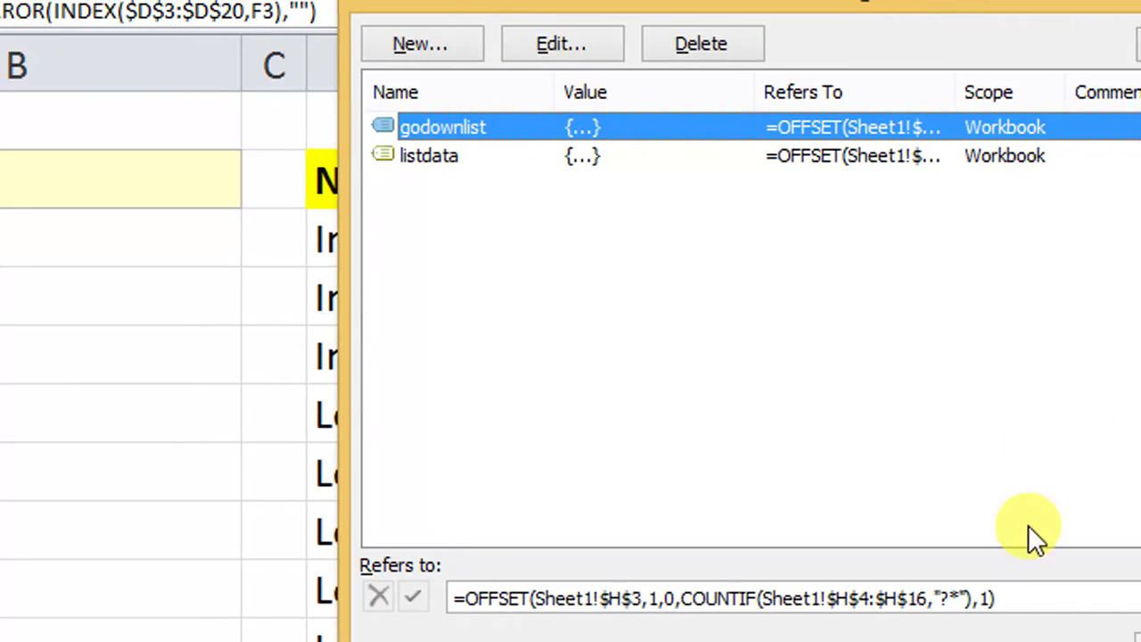
click(960, 543)
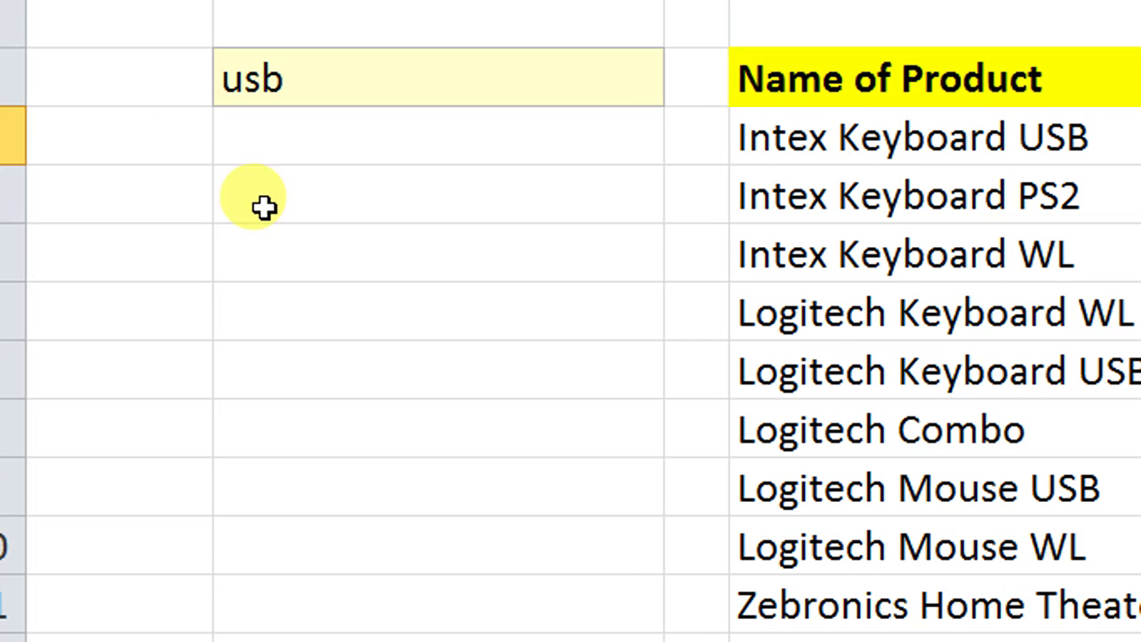
Try an OFFSET formula with D2 as its reference in cell B5 to look at the function's arguments.
click(265, 234)
text(=off)
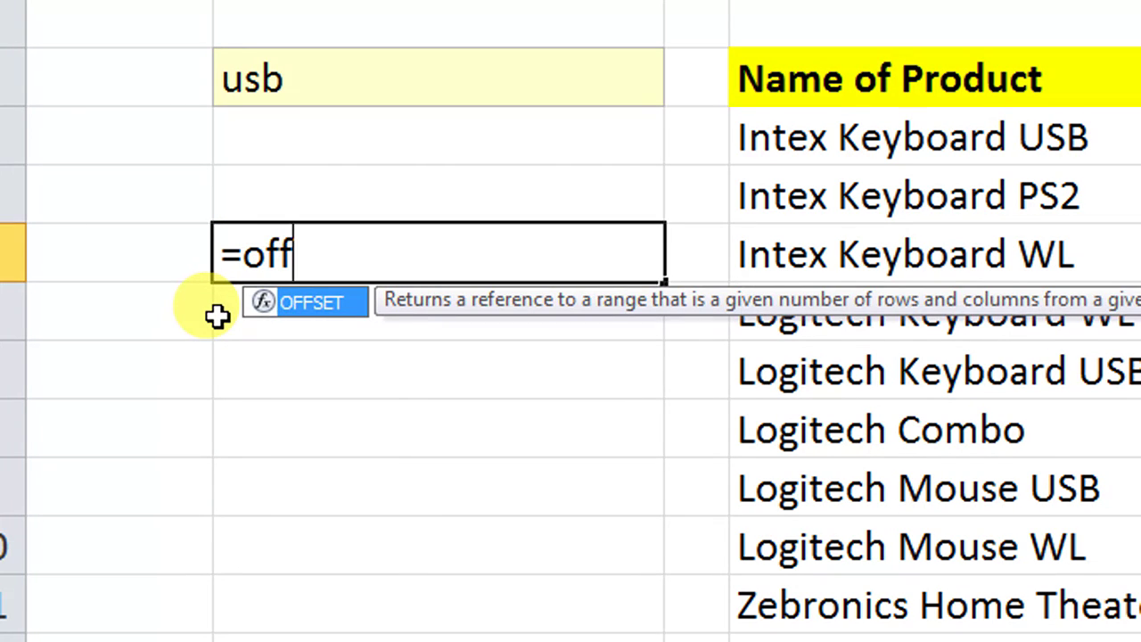
key(Tab)
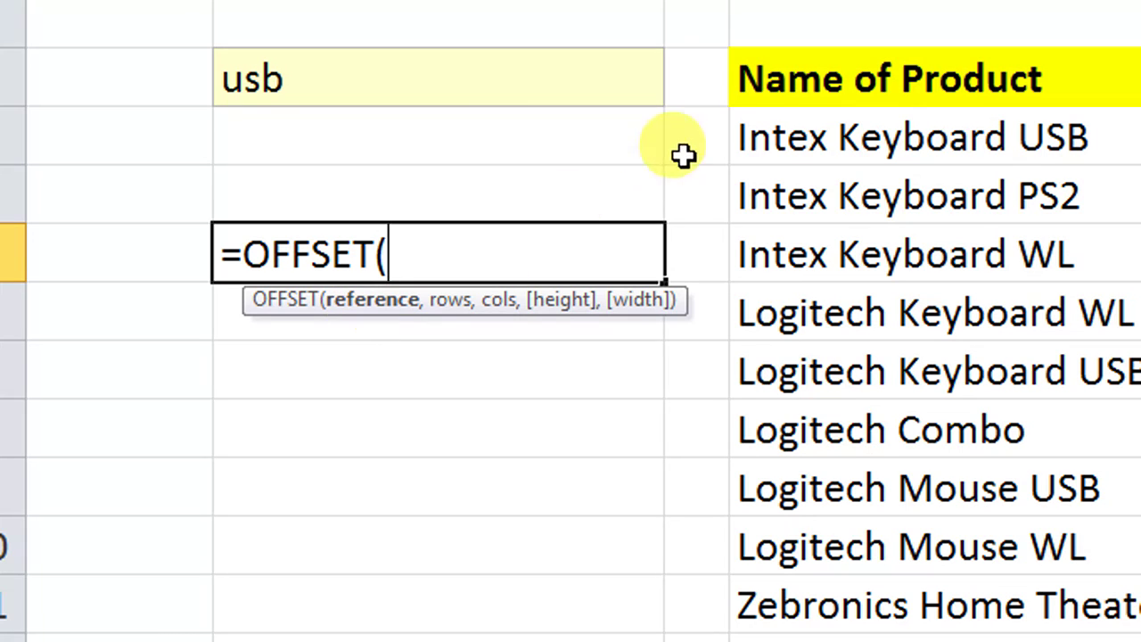
click(745, 86)
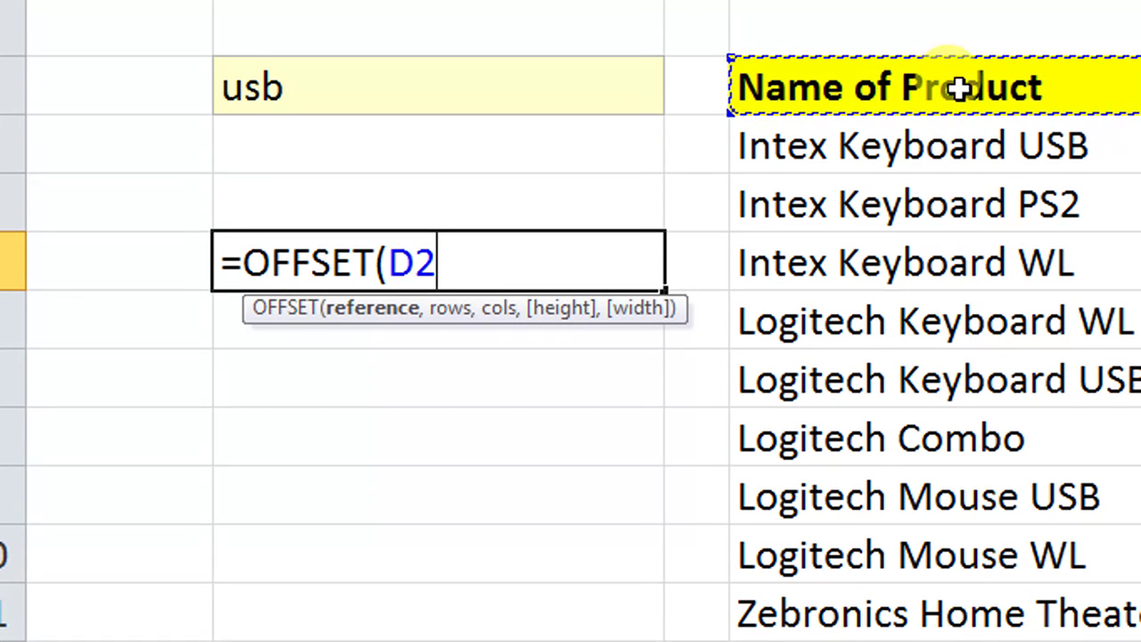
text(,)
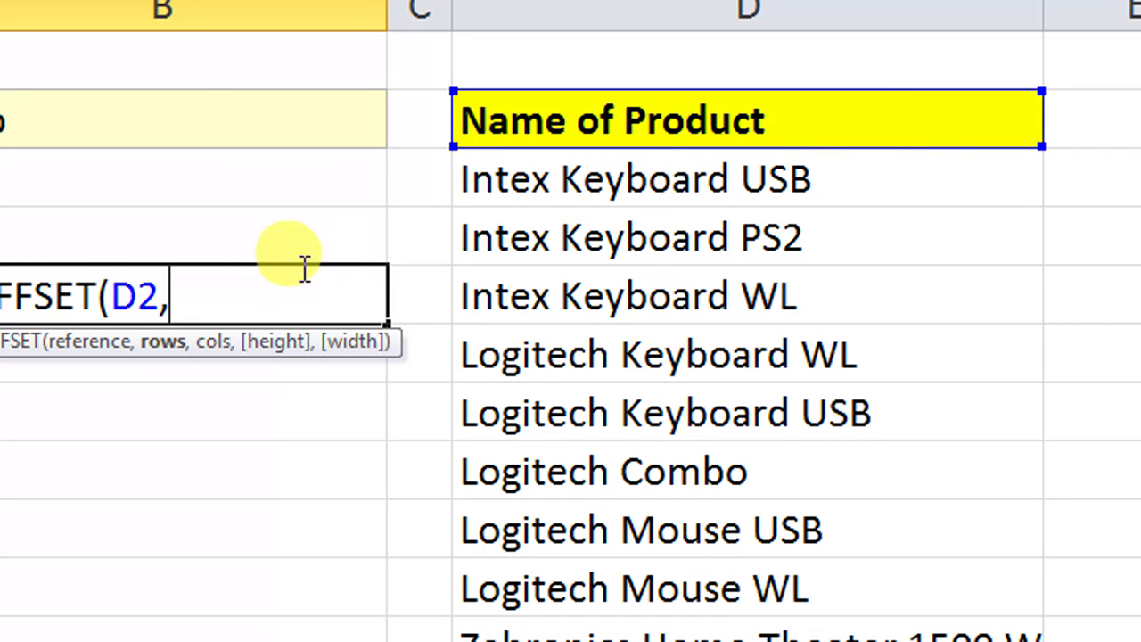
drag(191, 292, 0, 285)
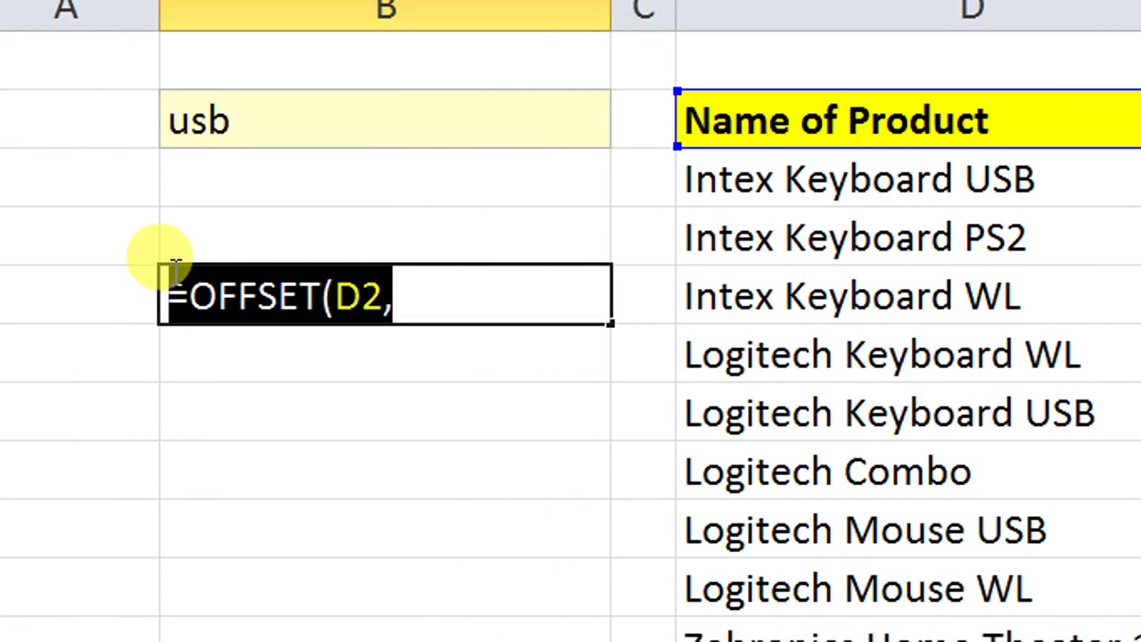
key(BackSpace)
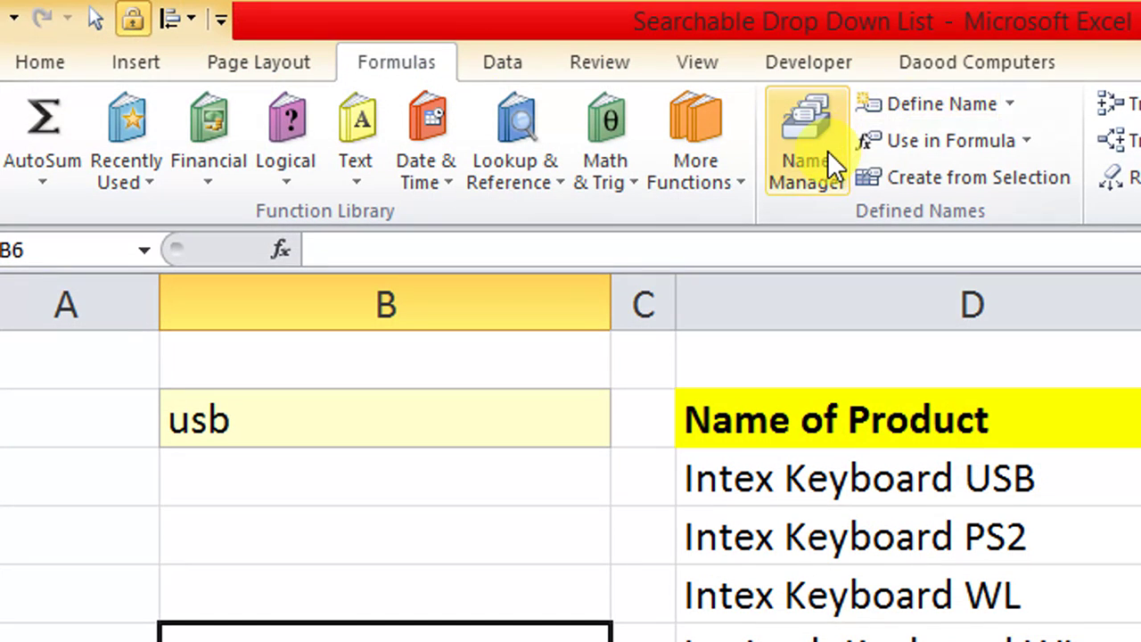
Start a new workbook-scoped defined name called searchable_list, keeping column G of the sheet accessible beside the dialog.
click(807, 143)
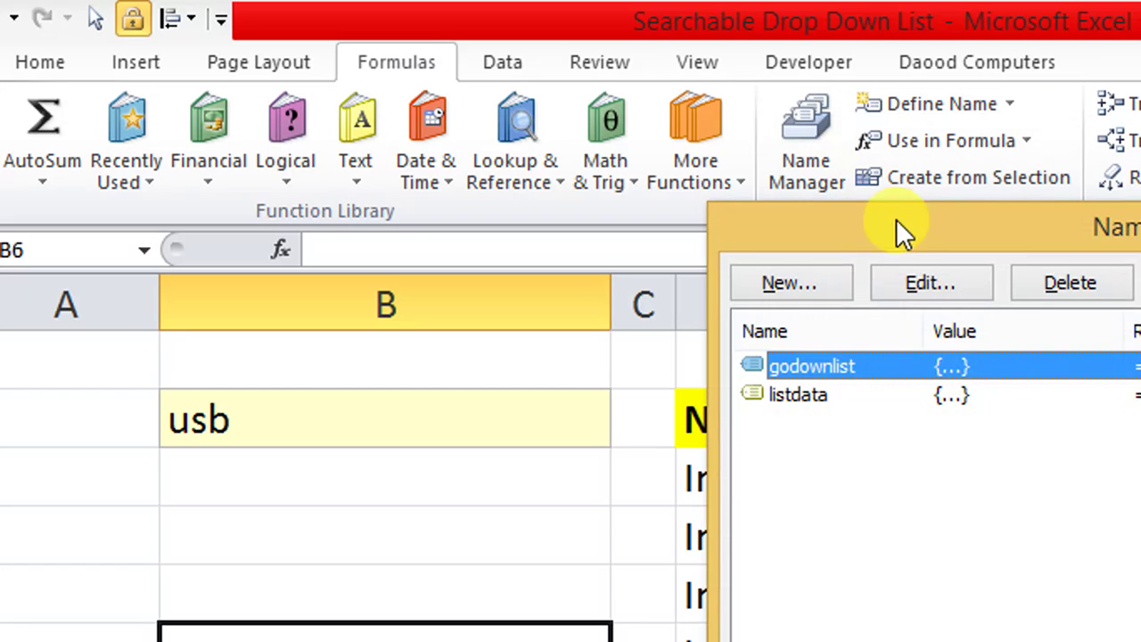
click(817, 276)
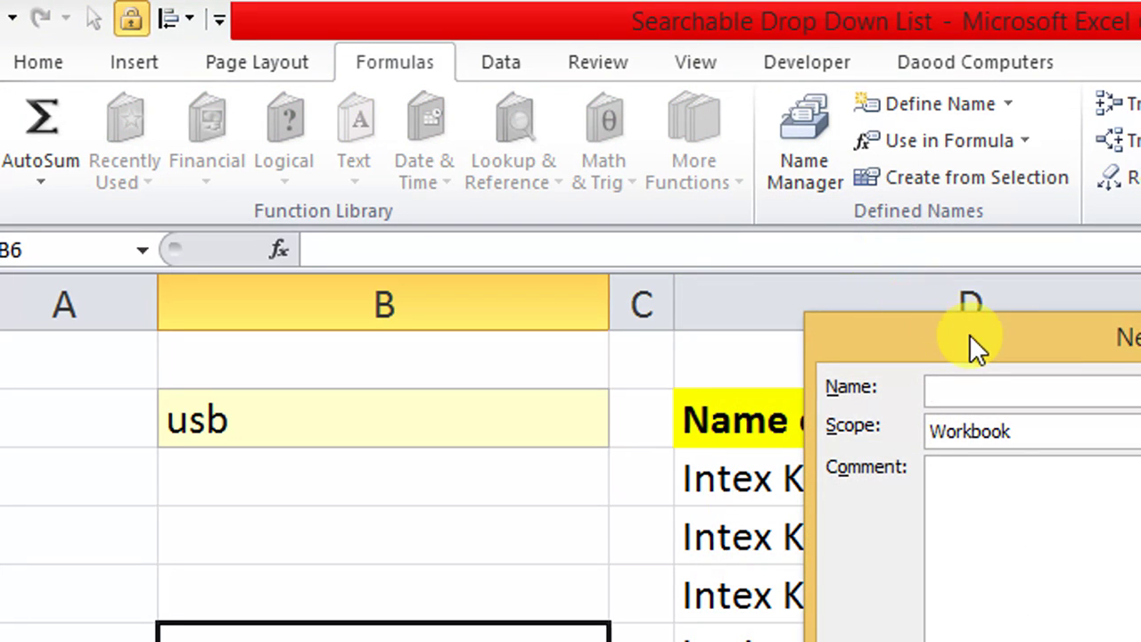
drag(969, 333, 608, 233)
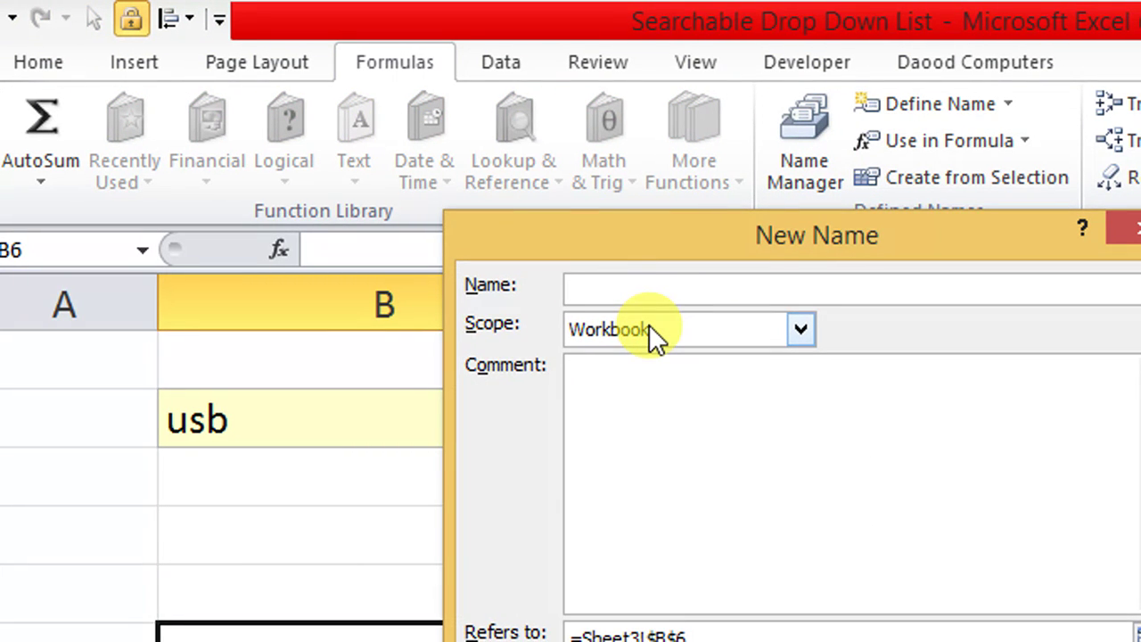
text(searchable_list)
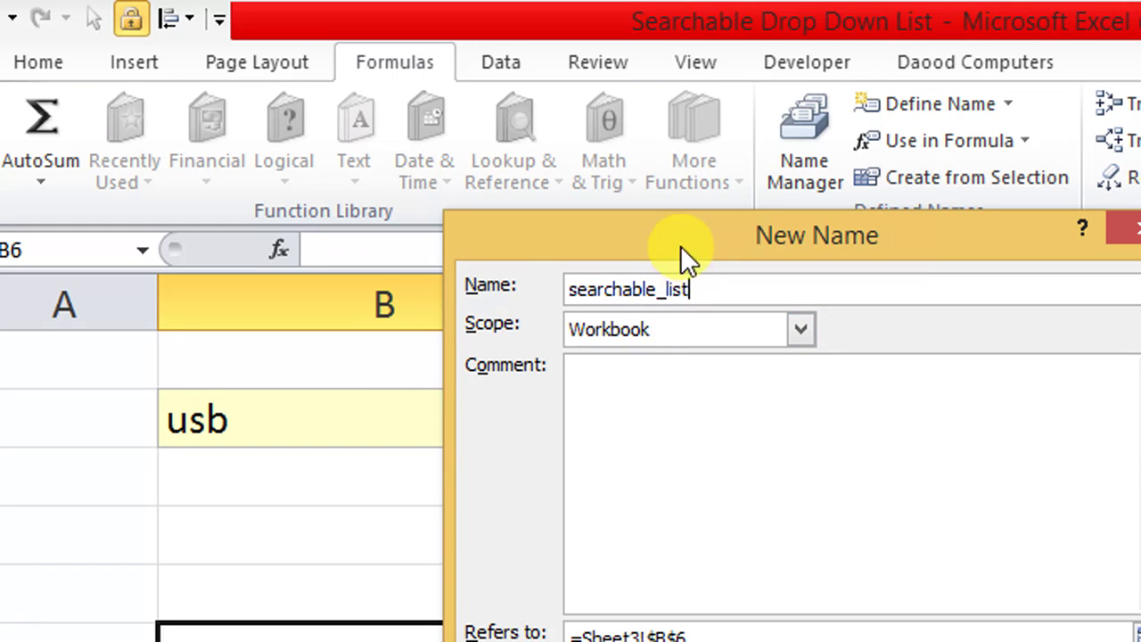
drag(683, 254, 506, 157)
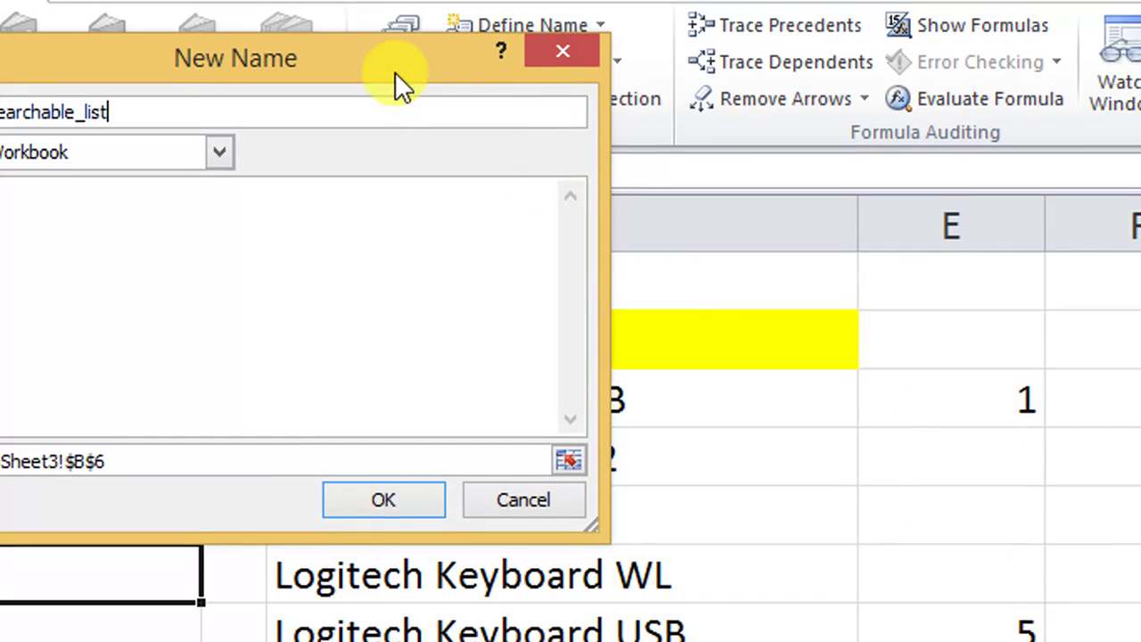
drag(802, 160, 1140, 224)
drag(844, 172, 953, 262)
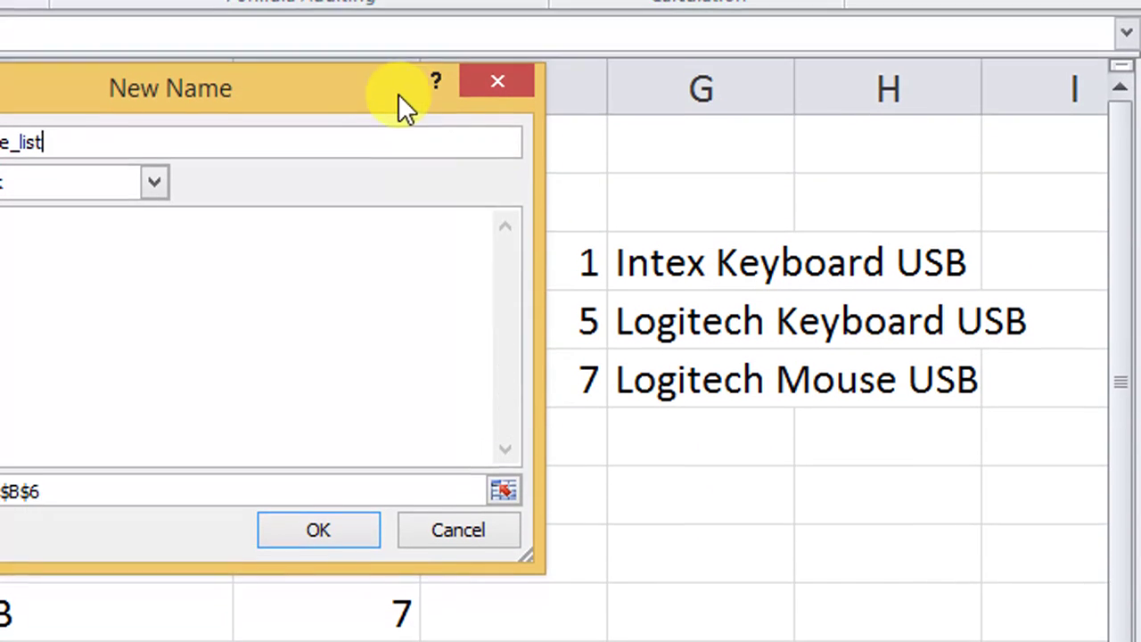
drag(347, 94, 370, 95)
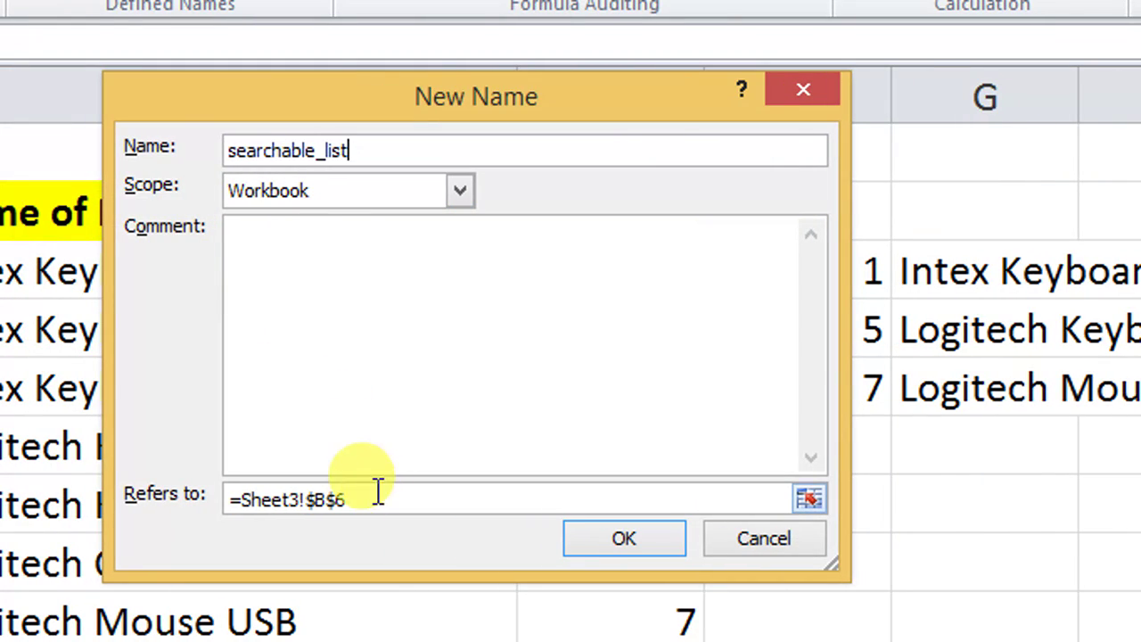
Replace the name's reference with the start of an OFFSET formula based on Sheet3!$G$2, with 1 row and 0 columns.
drag(94, 488, 0, 482)
text(=offset()
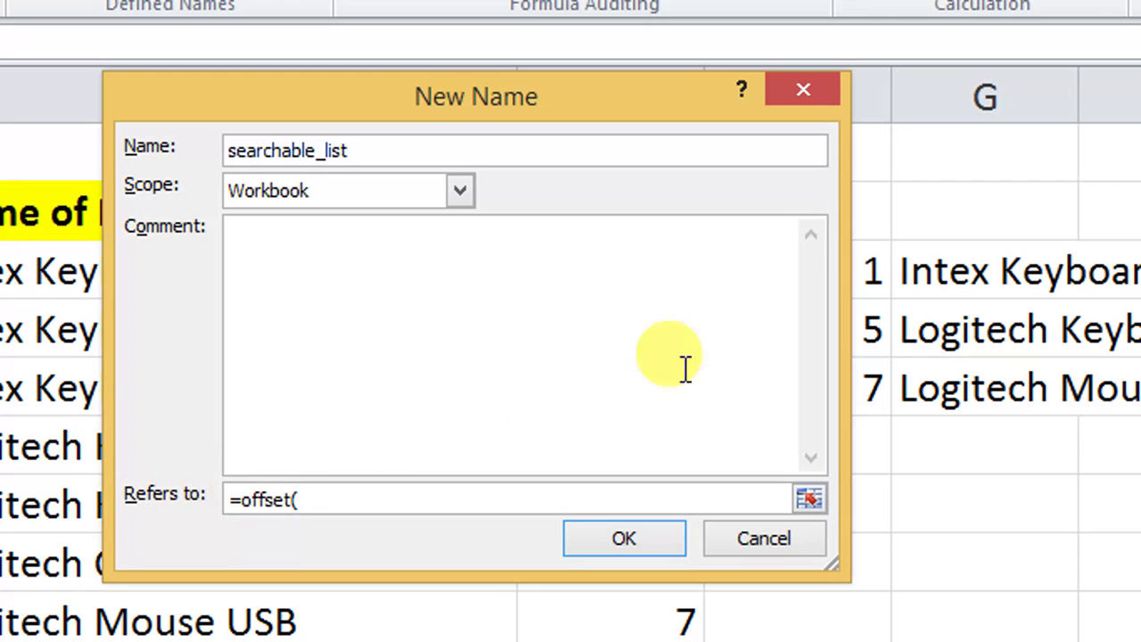
click(947, 220)
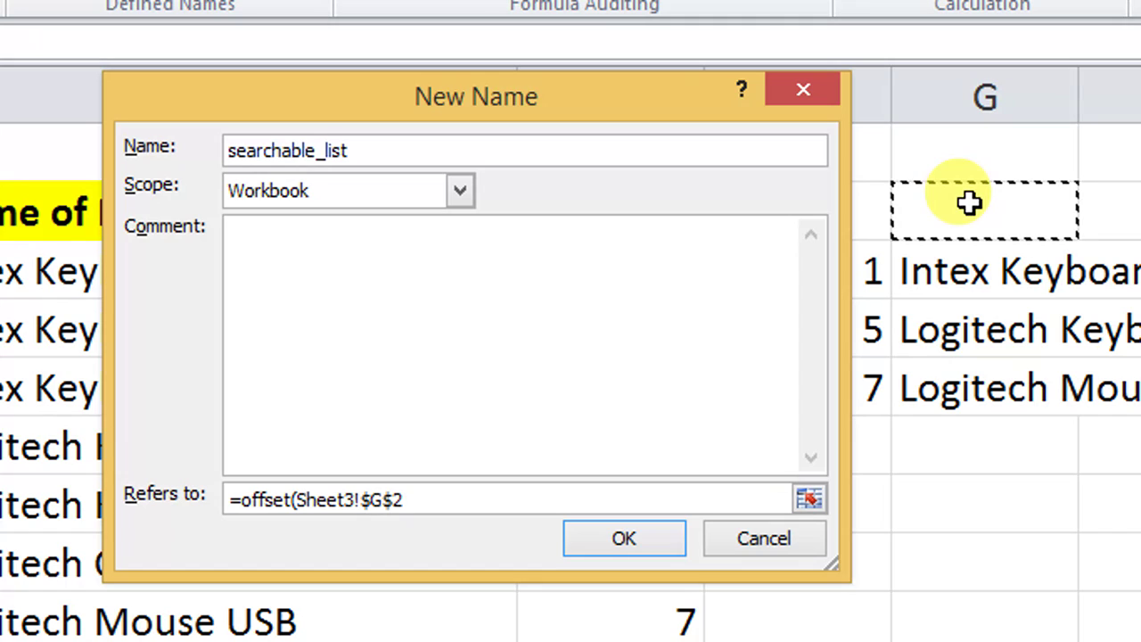
text(,1,0,)
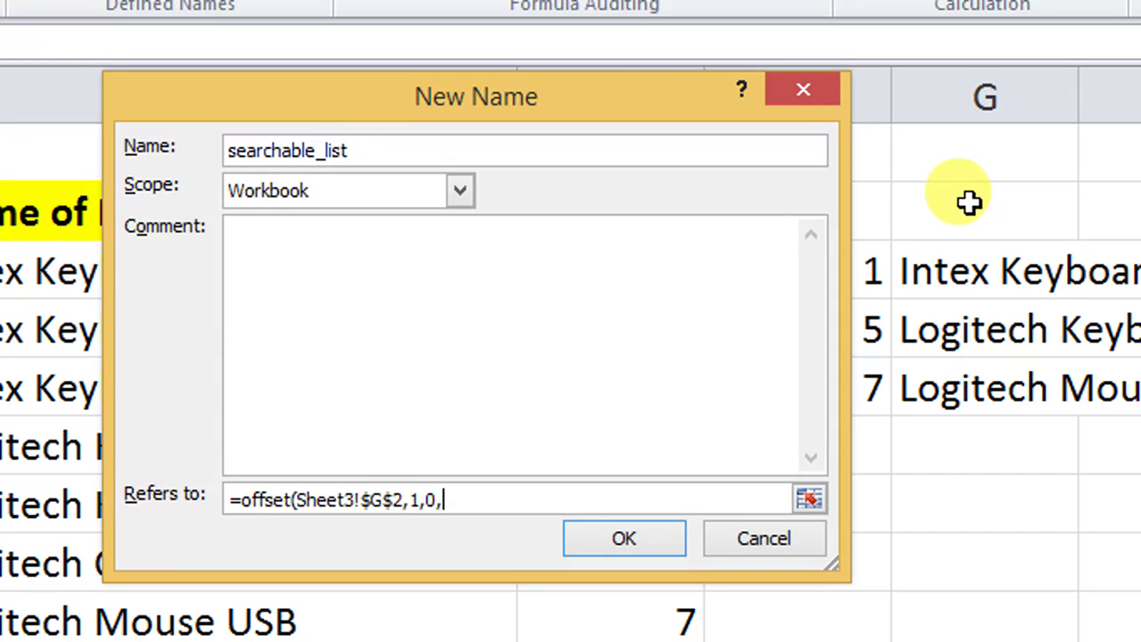
Complete the OFFSET formula with COUNTIF over Sheet3!$G$3:$G$20 using criterion "?*" as height and 1 as width, and save the name.
text(ountif()
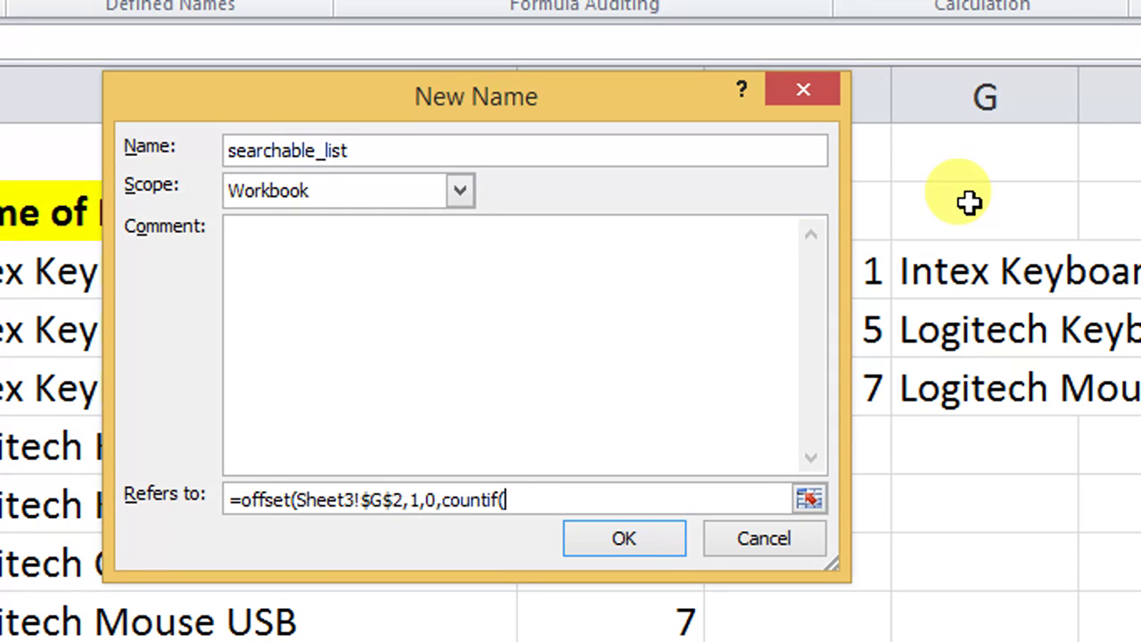
click(977, 270)
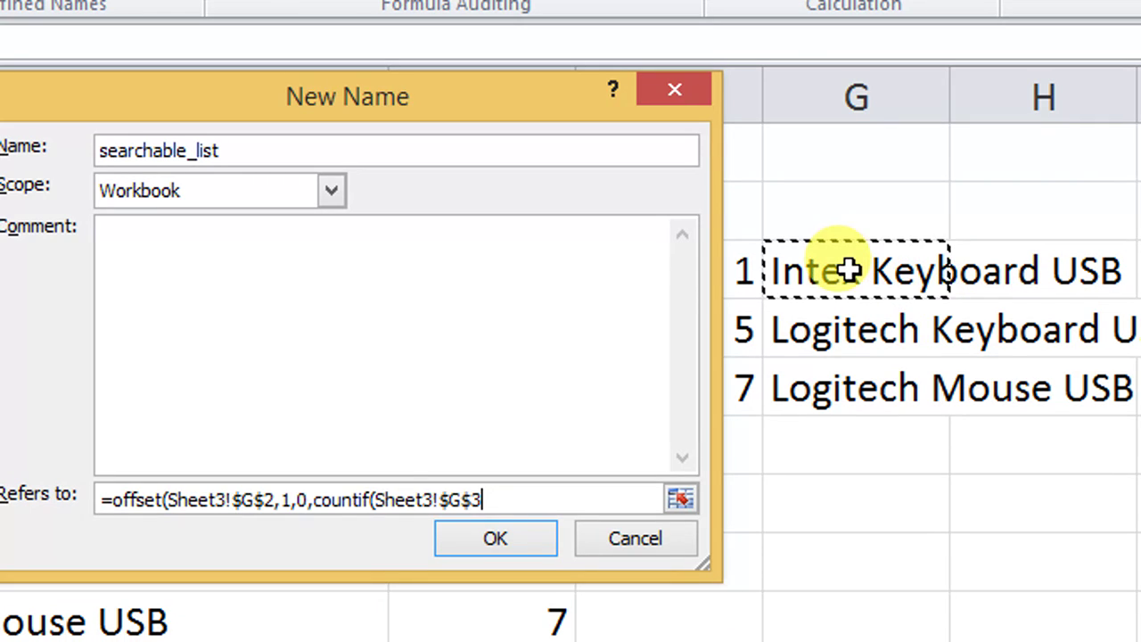
drag(848, 270, 885, 440)
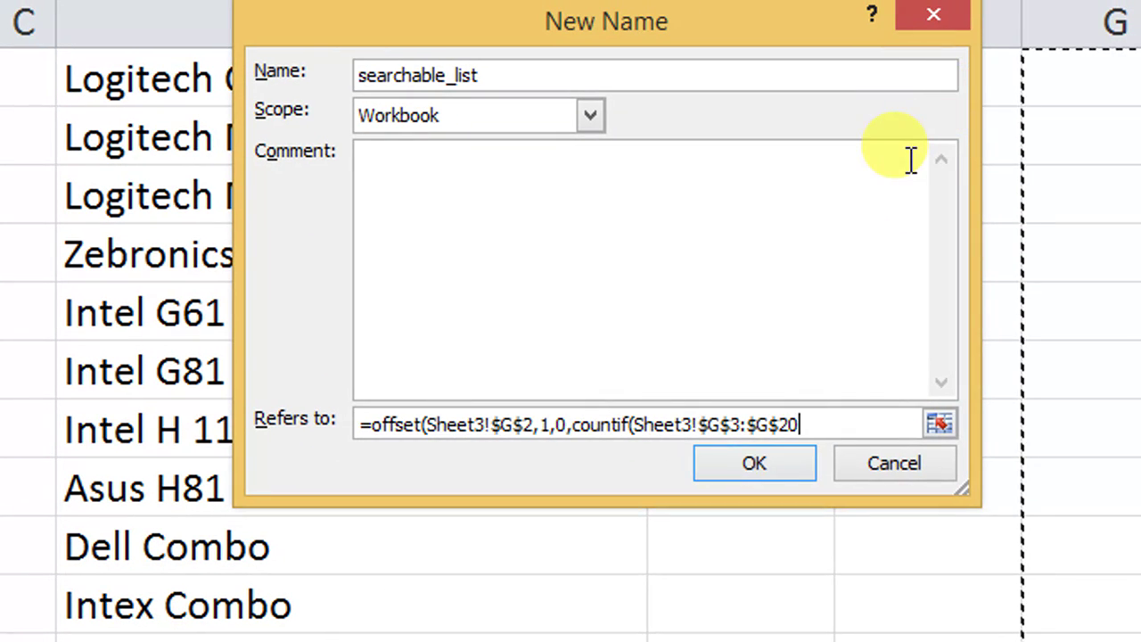
drag(633, 425, 805, 425)
click(805, 425)
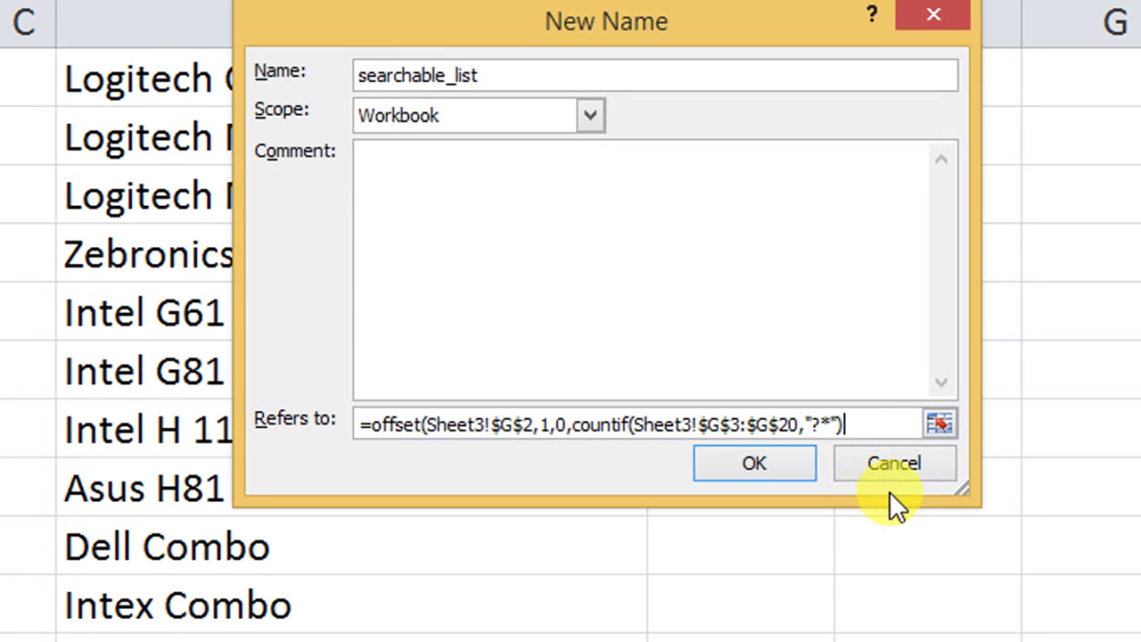
text(,1))
click(754, 463)
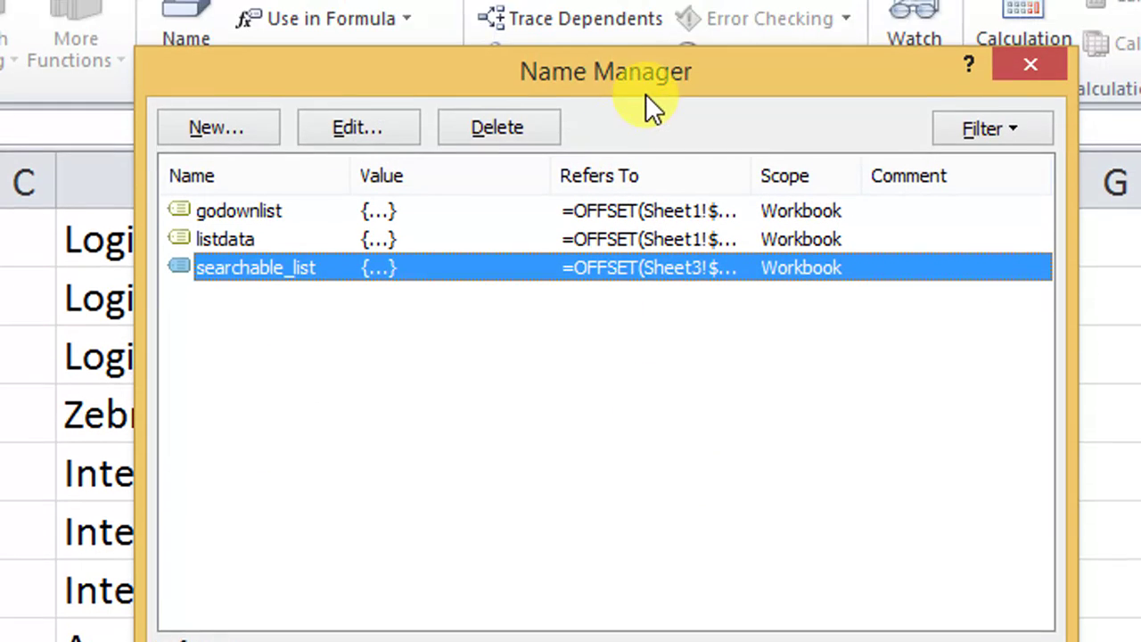
Check which cells in column G the searchable_list reference covers, and close the Name Manager.
drag(646, 94, 435, 106)
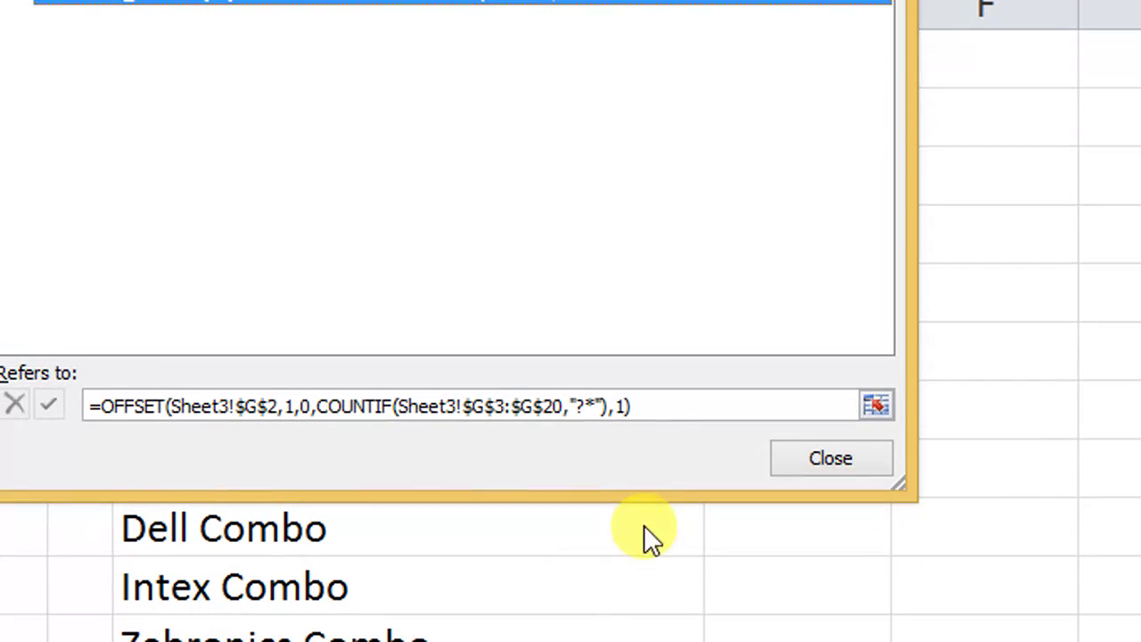
drag(904, 496, 811, 299)
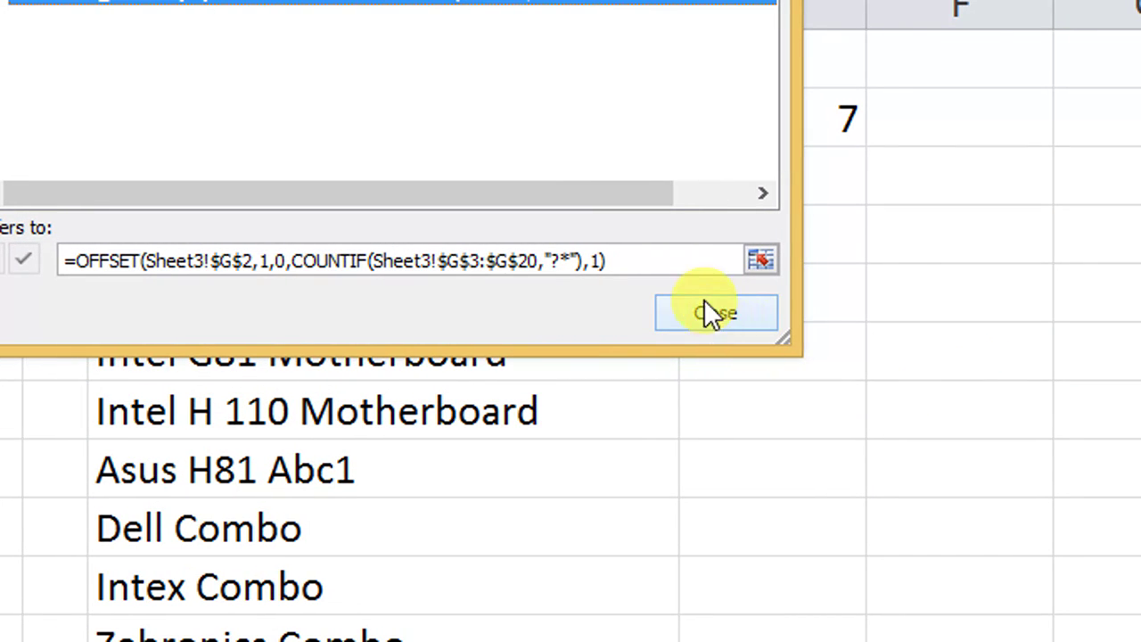
click(667, 262)
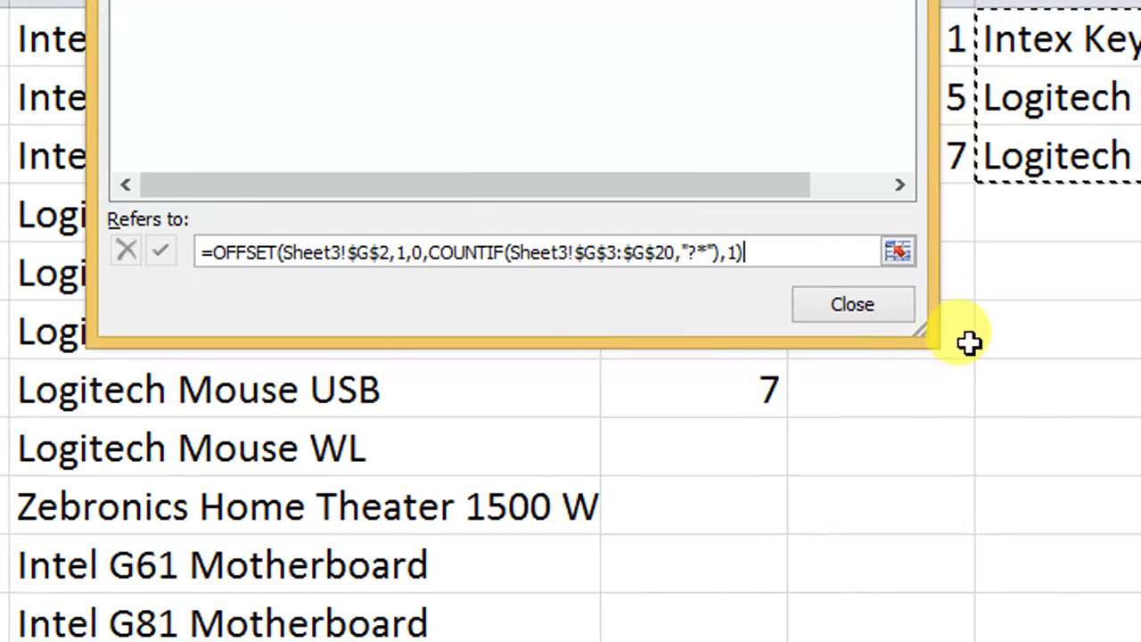
click(887, 310)
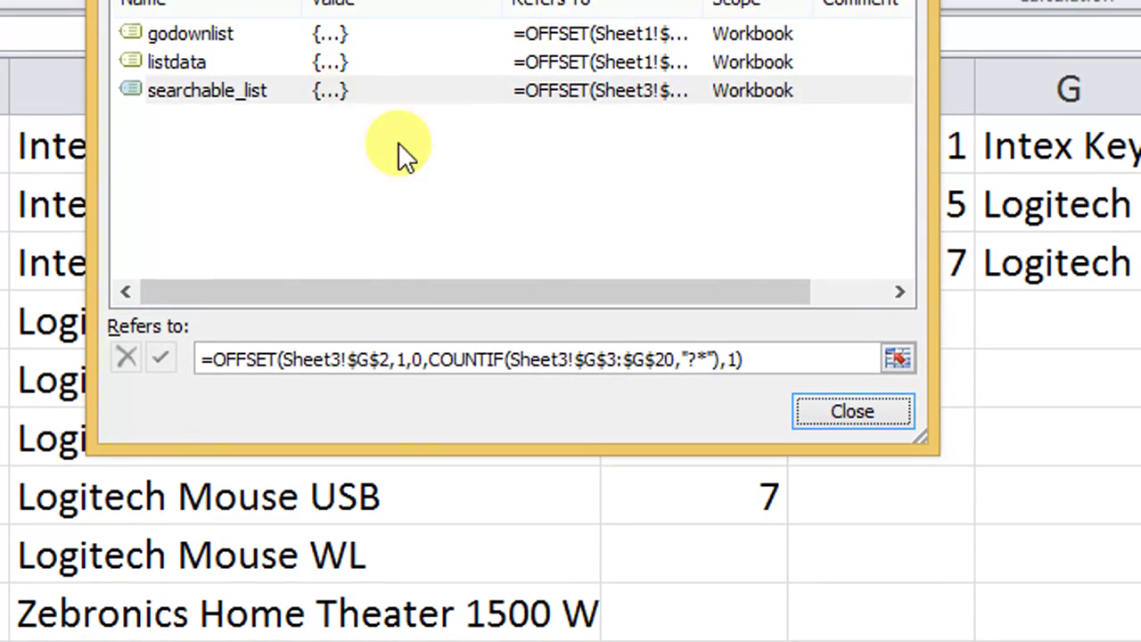
click(850, 409)
Start a data validation rule for cell B2 that allows a List, with the dialog clear of the cell.
click(10, 201)
click(376, 64)
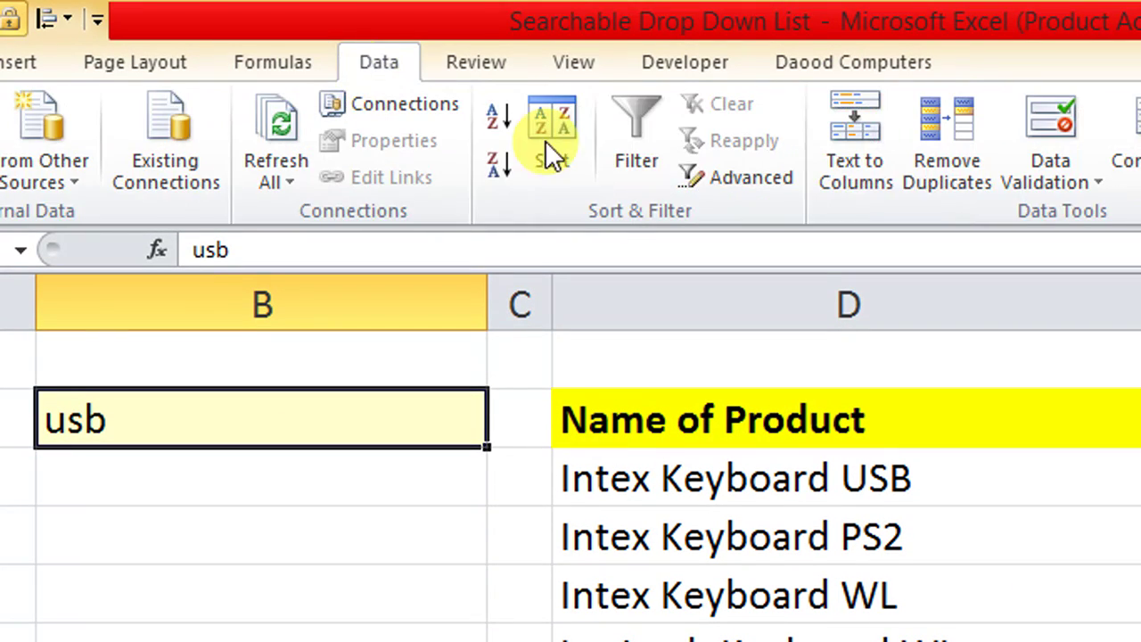
click(1079, 176)
click(968, 174)
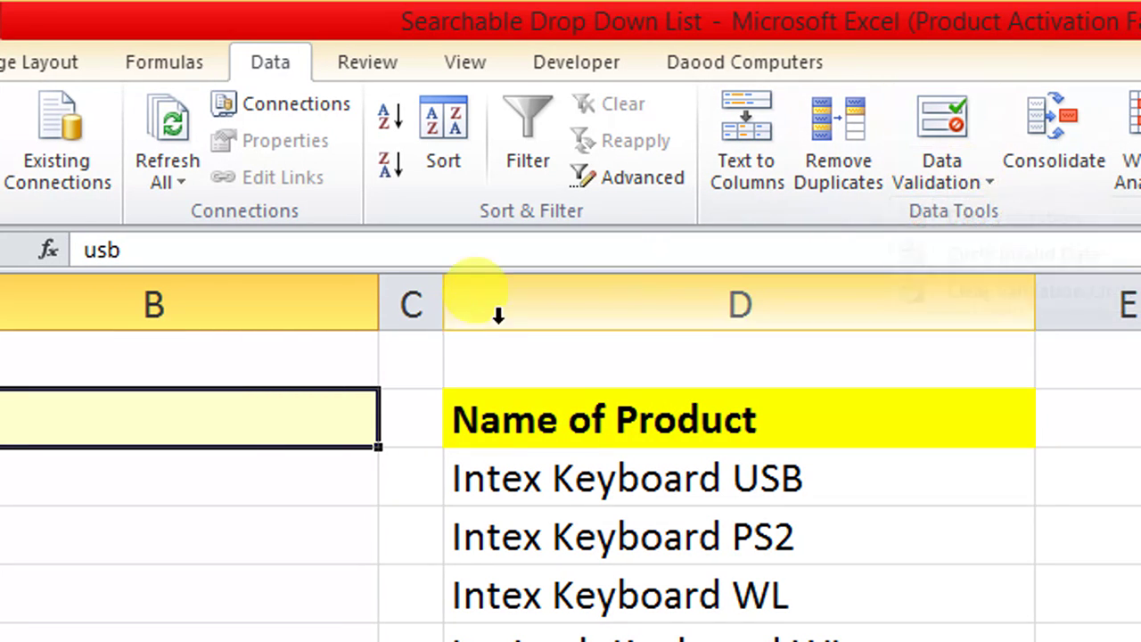
click(949, 183)
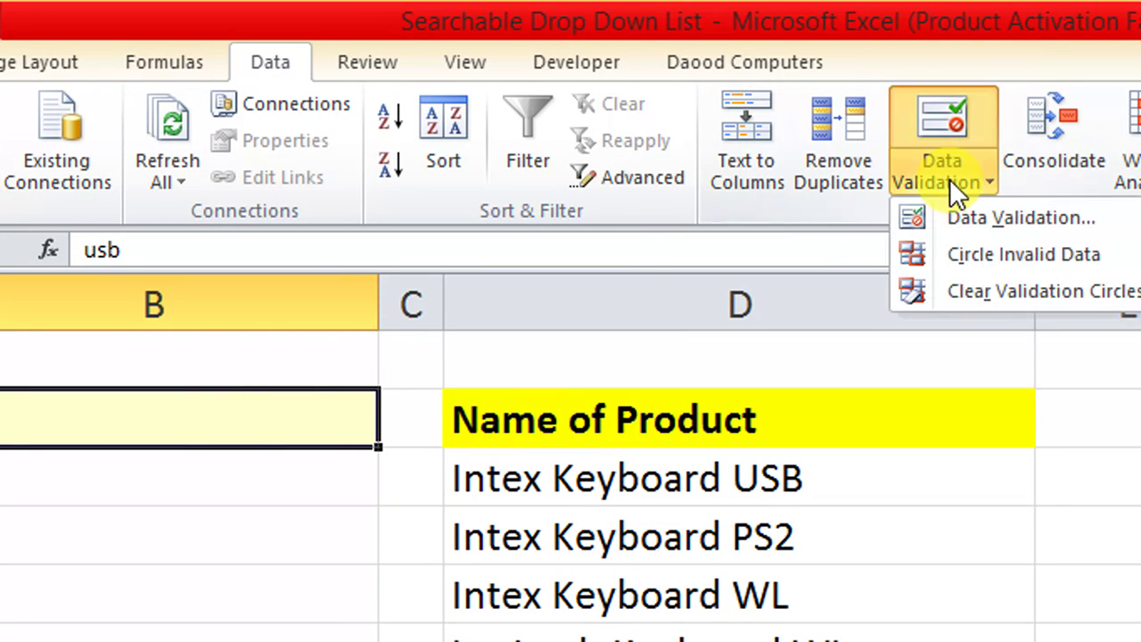
click(968, 214)
drag(762, 152, 165, 471)
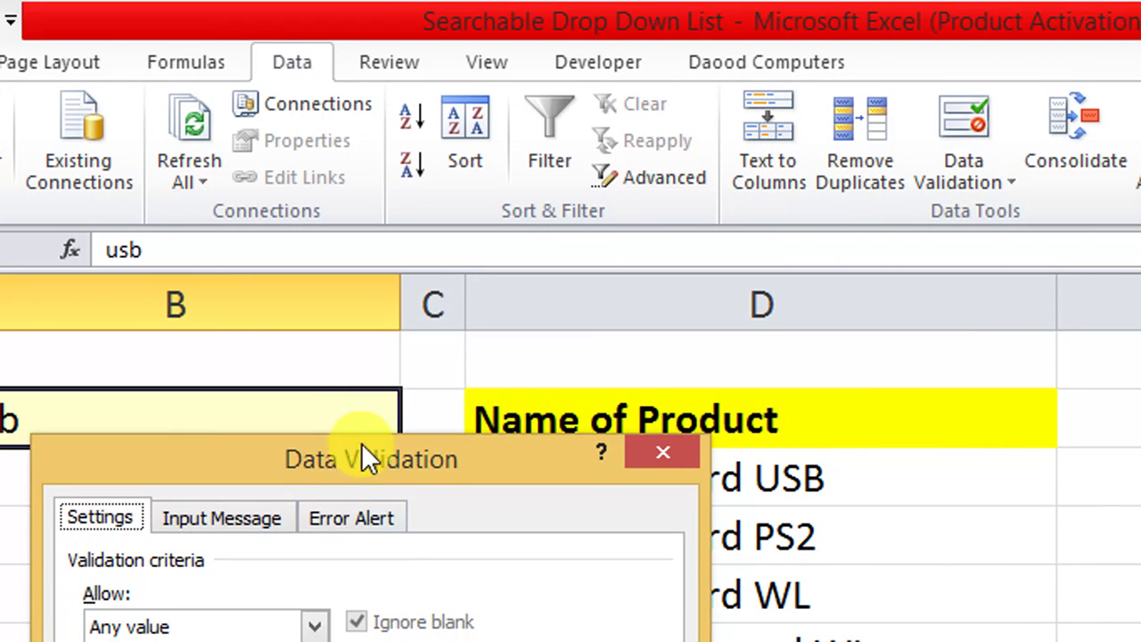
drag(259, 468, 327, 481)
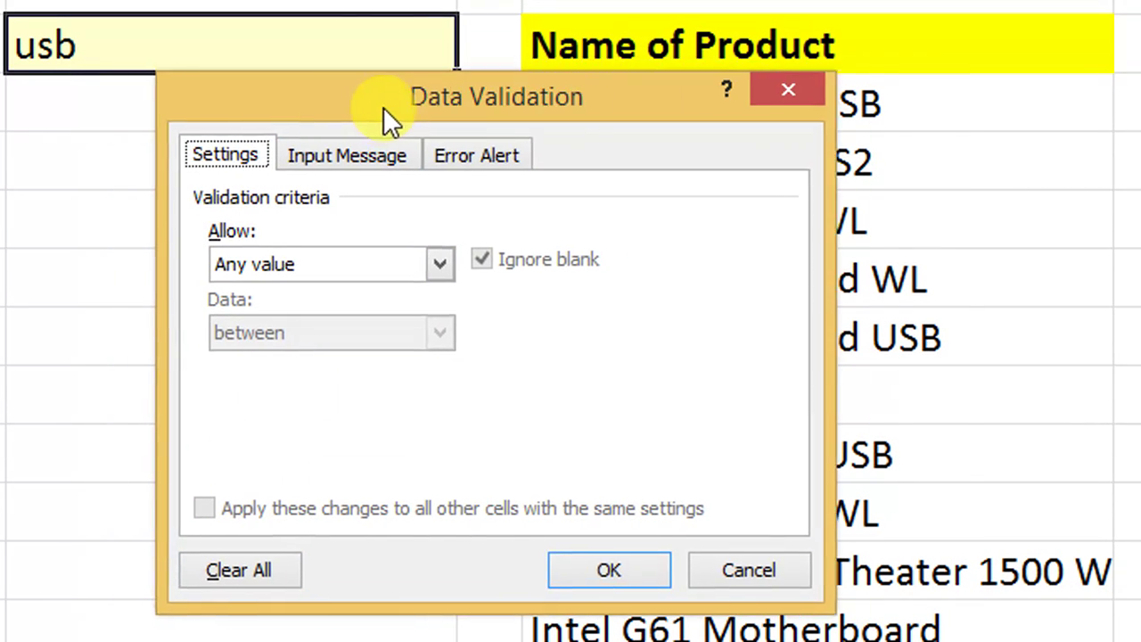
drag(383, 107, 683, 96)
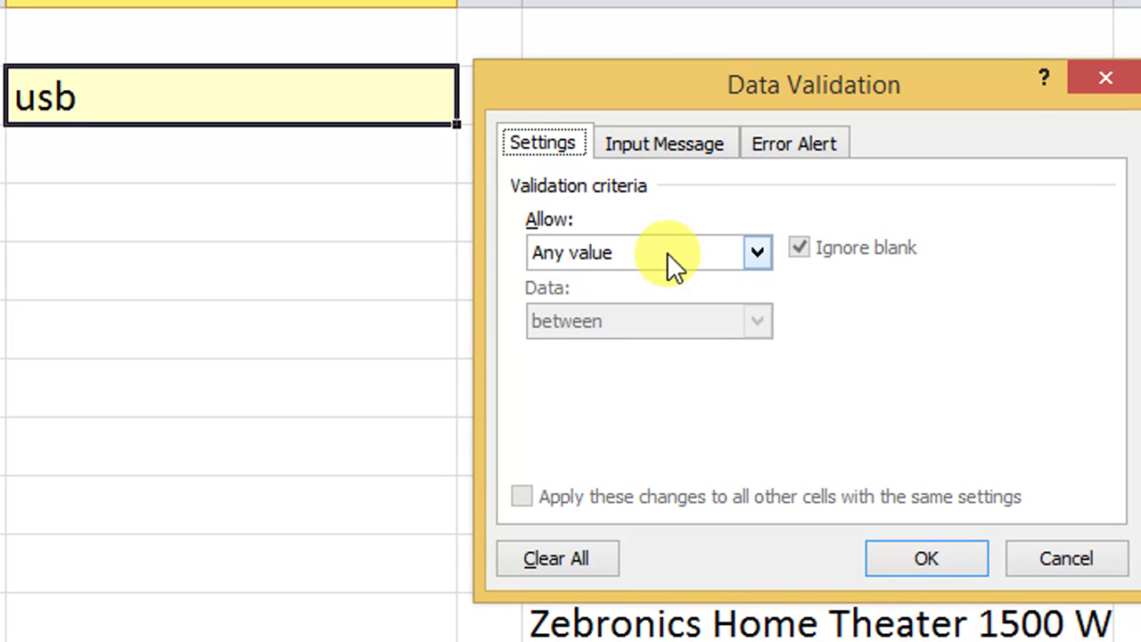
click(668, 253)
click(619, 347)
Use the defined name searchable_list as the source of the validation list.
click(610, 385)
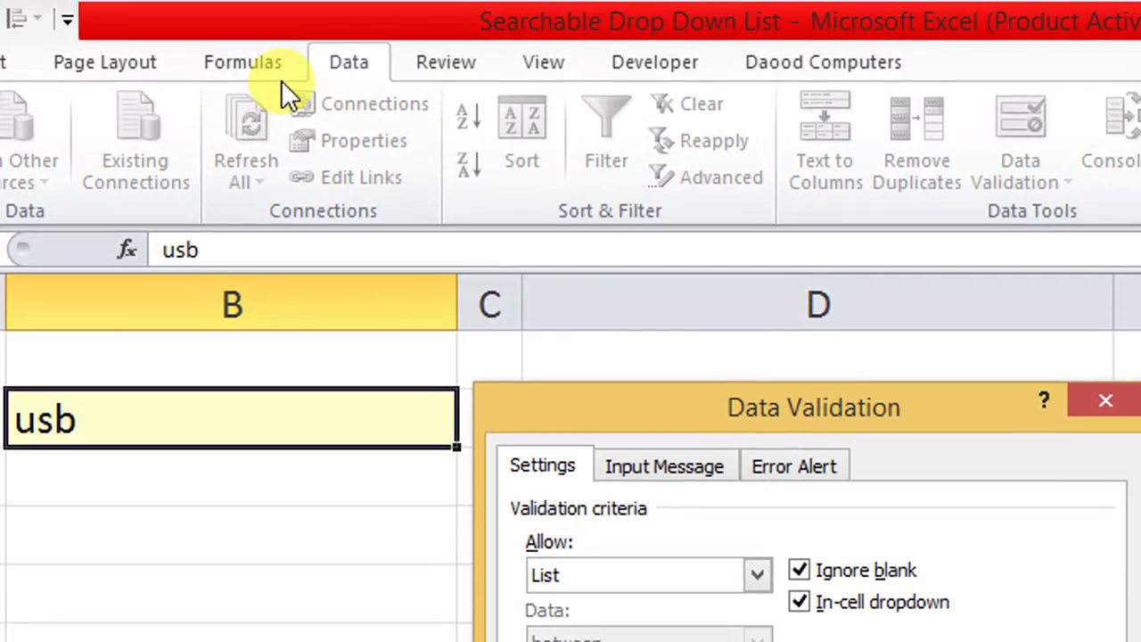
click(267, 71)
click(837, 144)
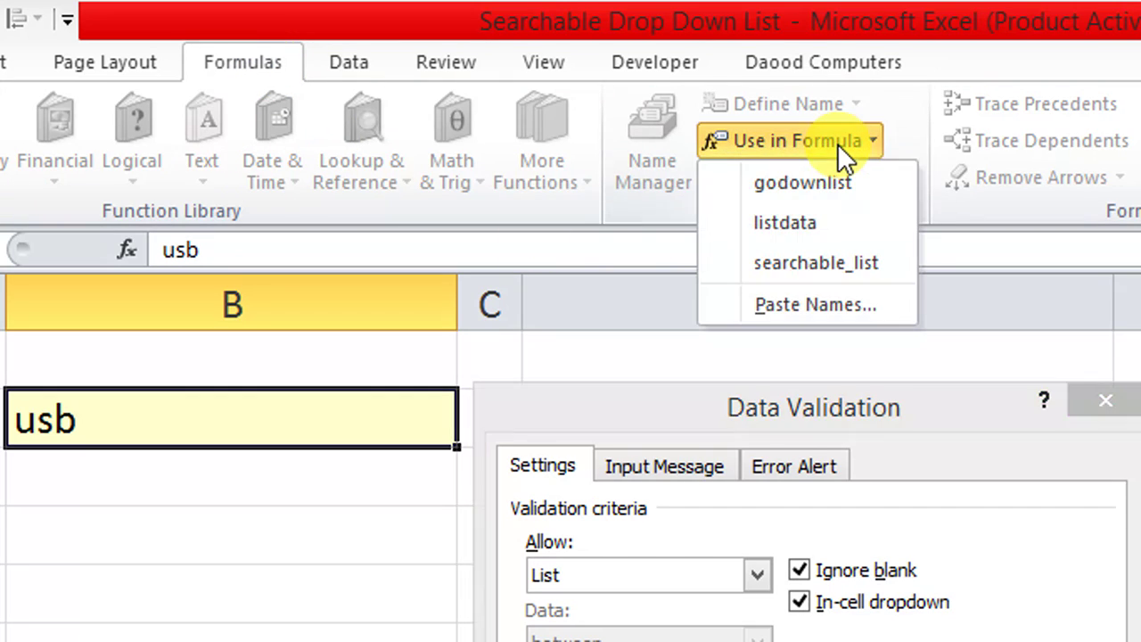
click(799, 267)
drag(791, 395, 765, 135)
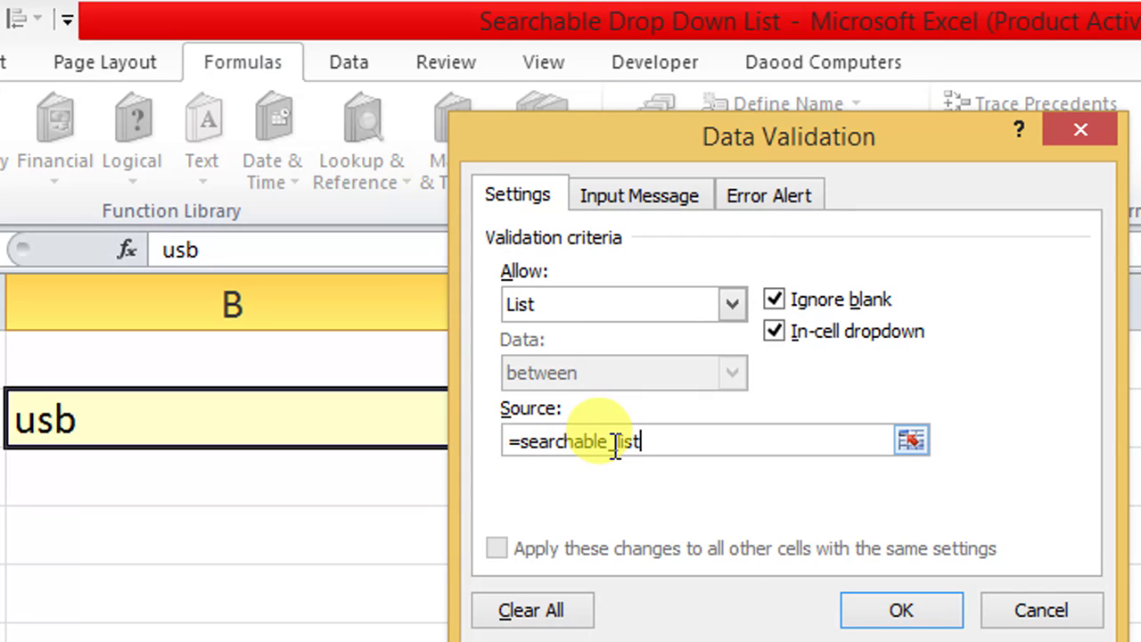
Turn off the error alert for invalid data and apply the validation rule to B2.
click(786, 200)
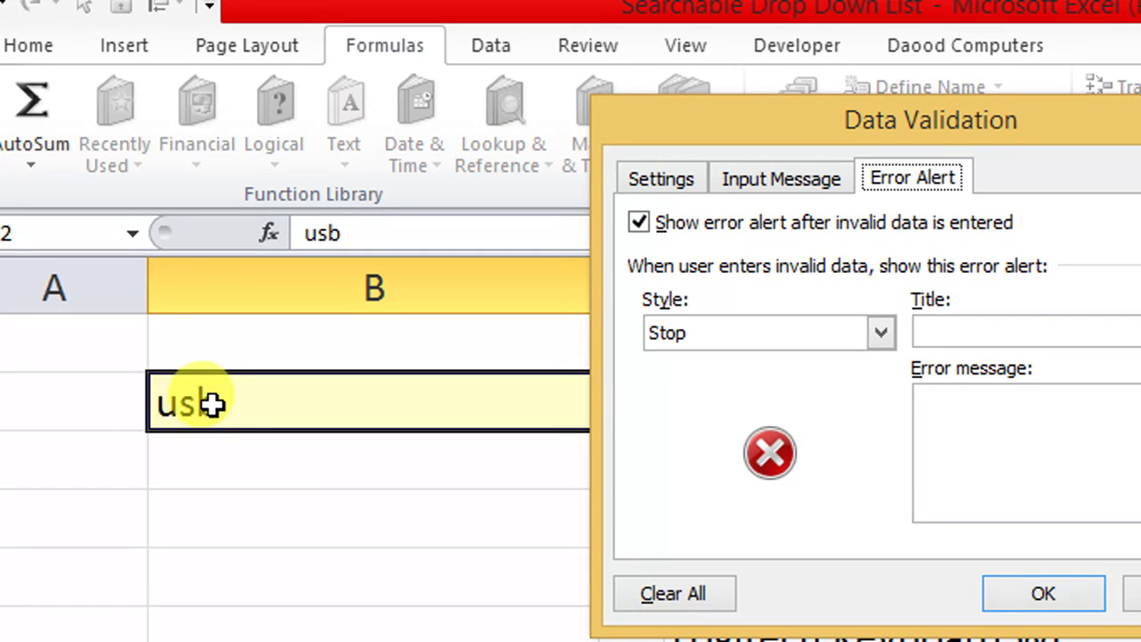
click(663, 230)
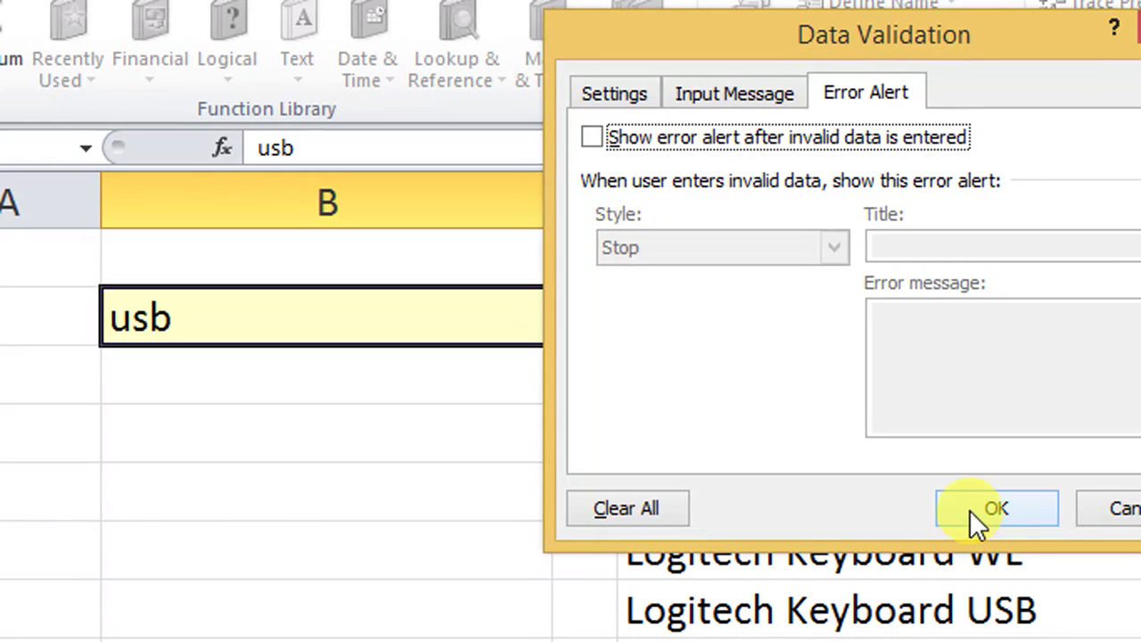
click(1016, 595)
click(443, 499)
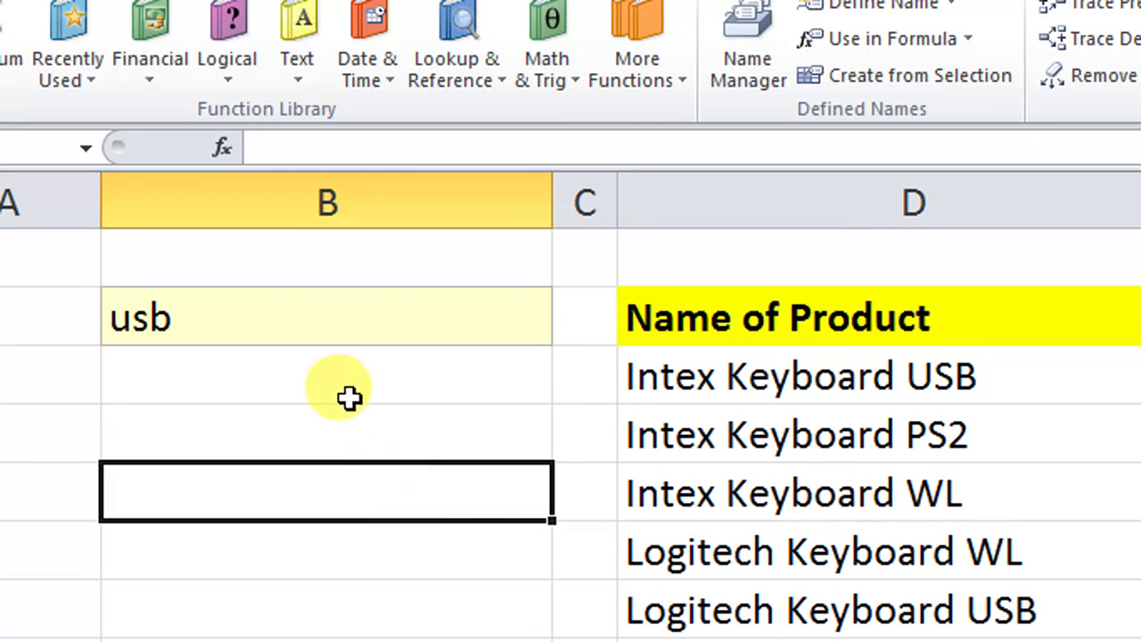
Clear B2, enter usb as a search term and check the matching products in its drop-down list.
click(352, 328)
key(Delete)
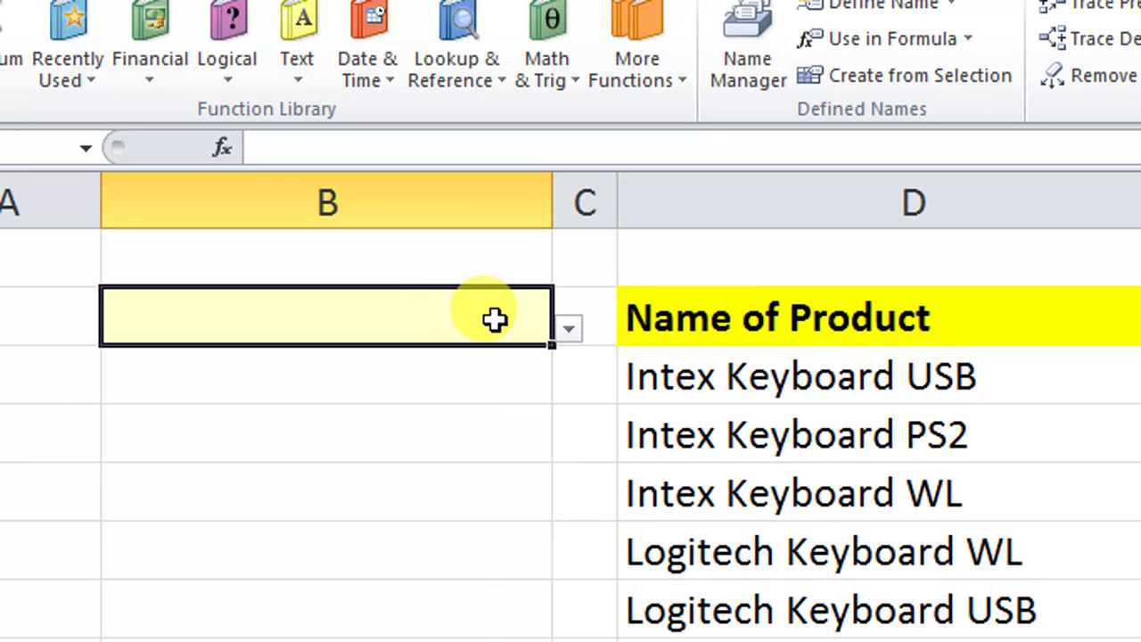
text(usb)
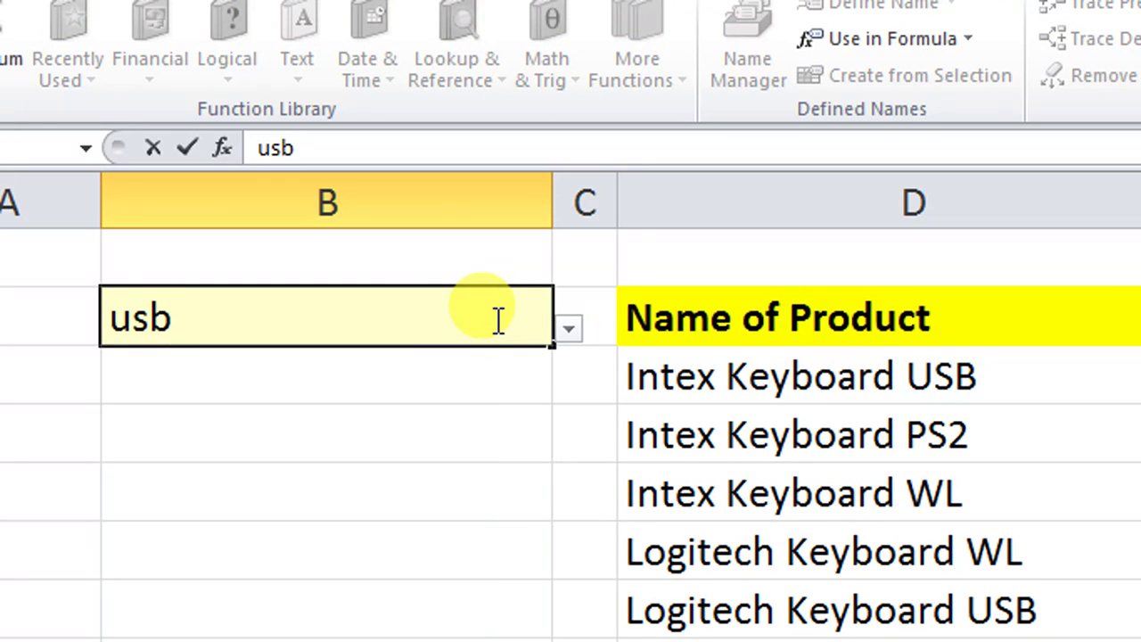
click(565, 333)
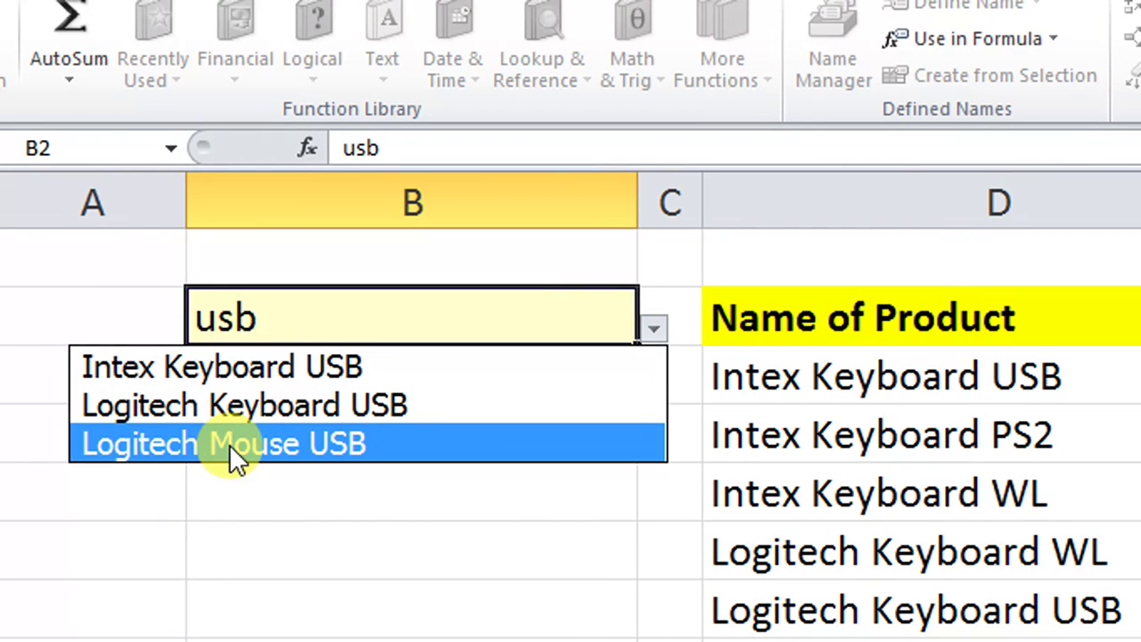
click(296, 328)
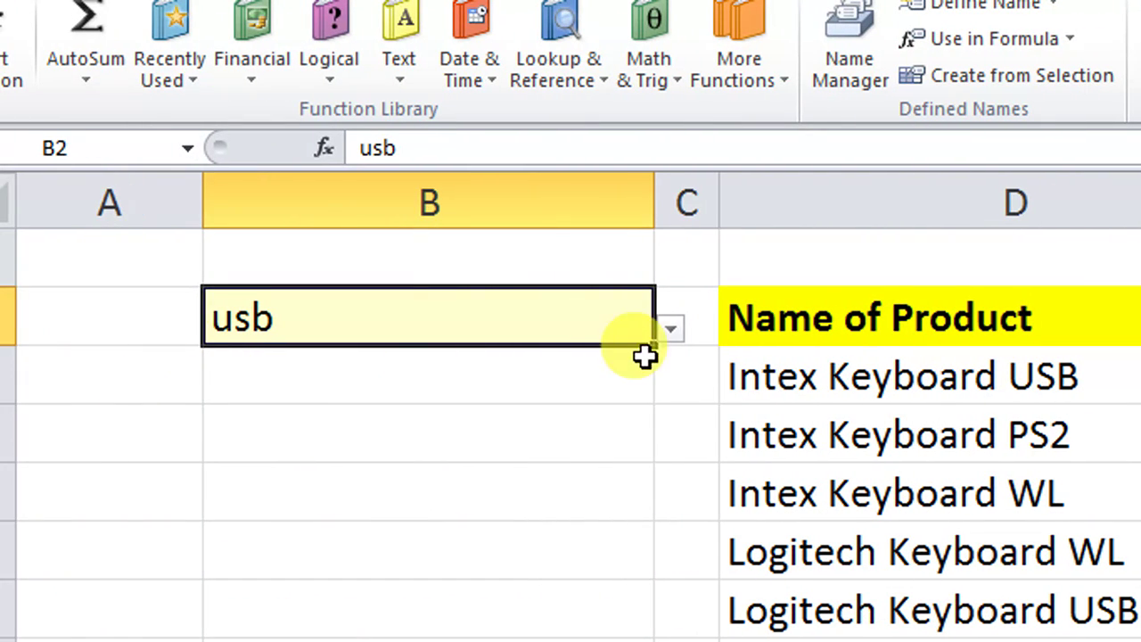
click(671, 329)
click(501, 316)
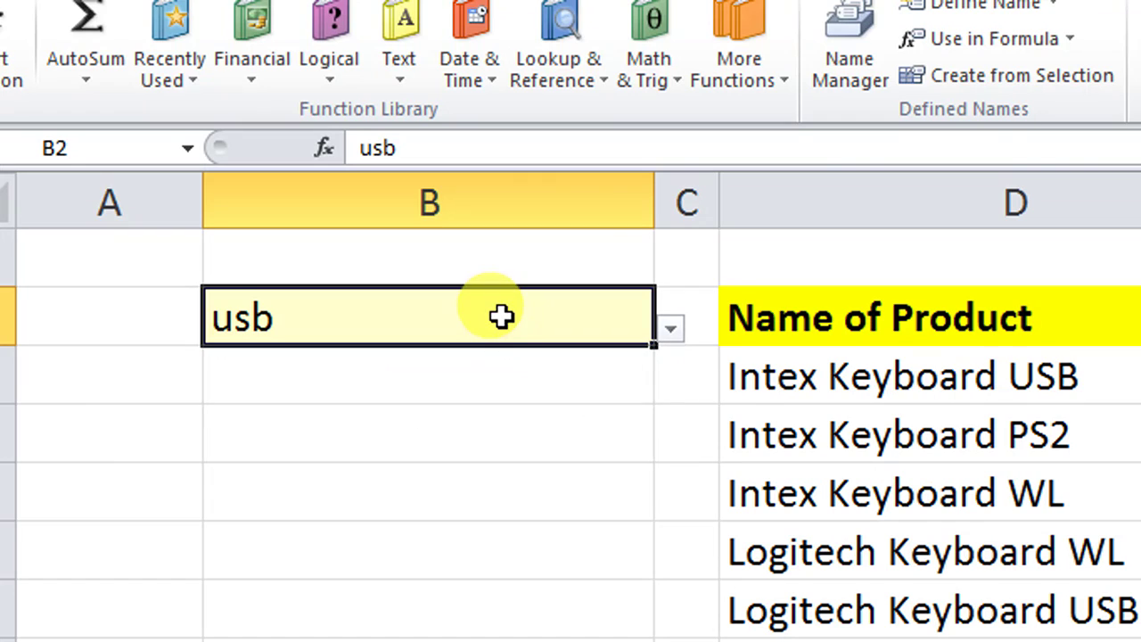
Test the drop-down list in B2 with the search terms combo, h61 and 1500 in turn.
text(combo)
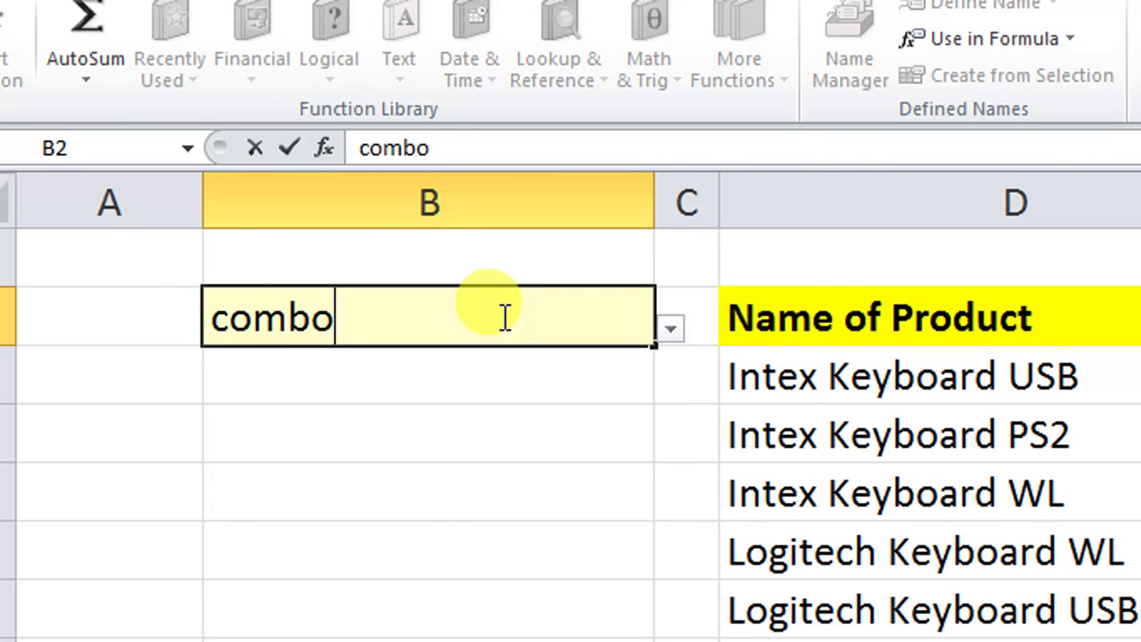
click(664, 328)
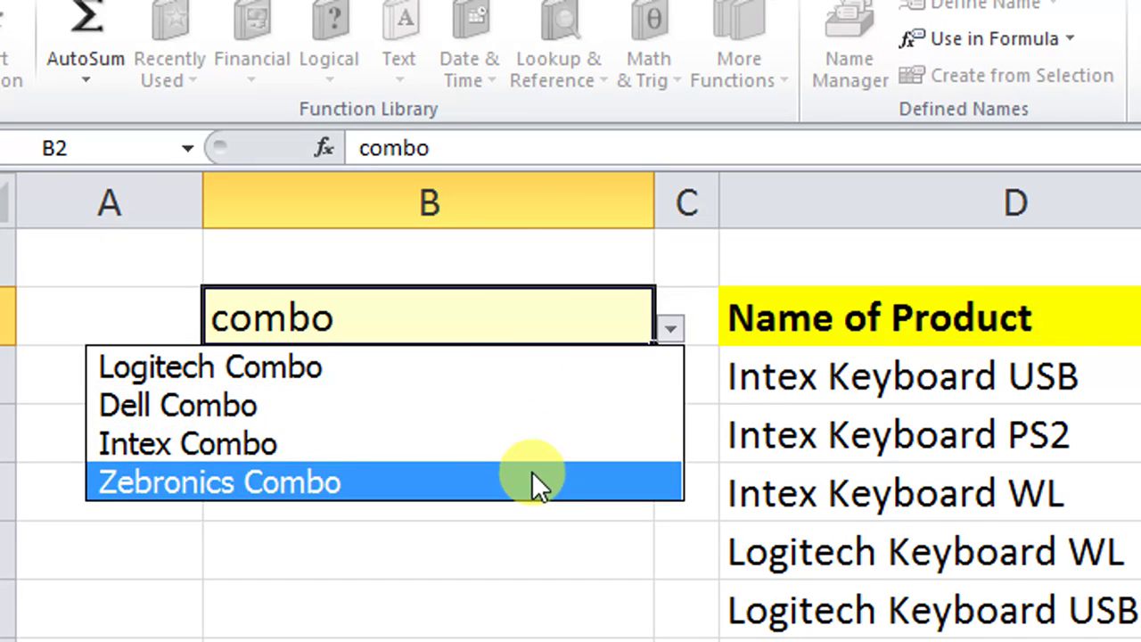
click(501, 318)
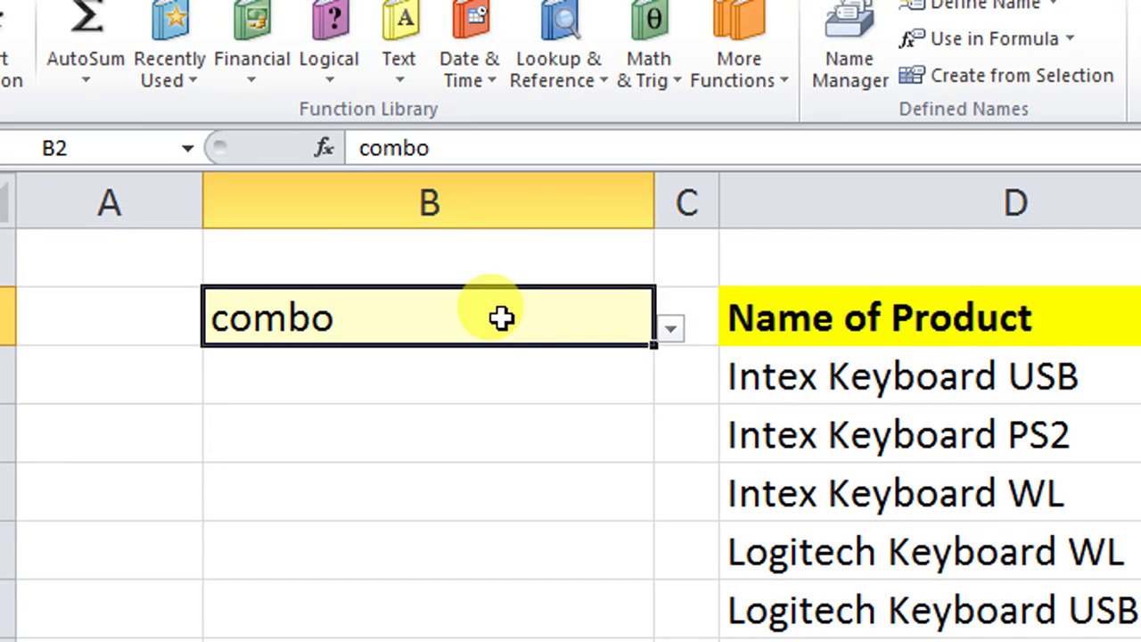
text(h61)
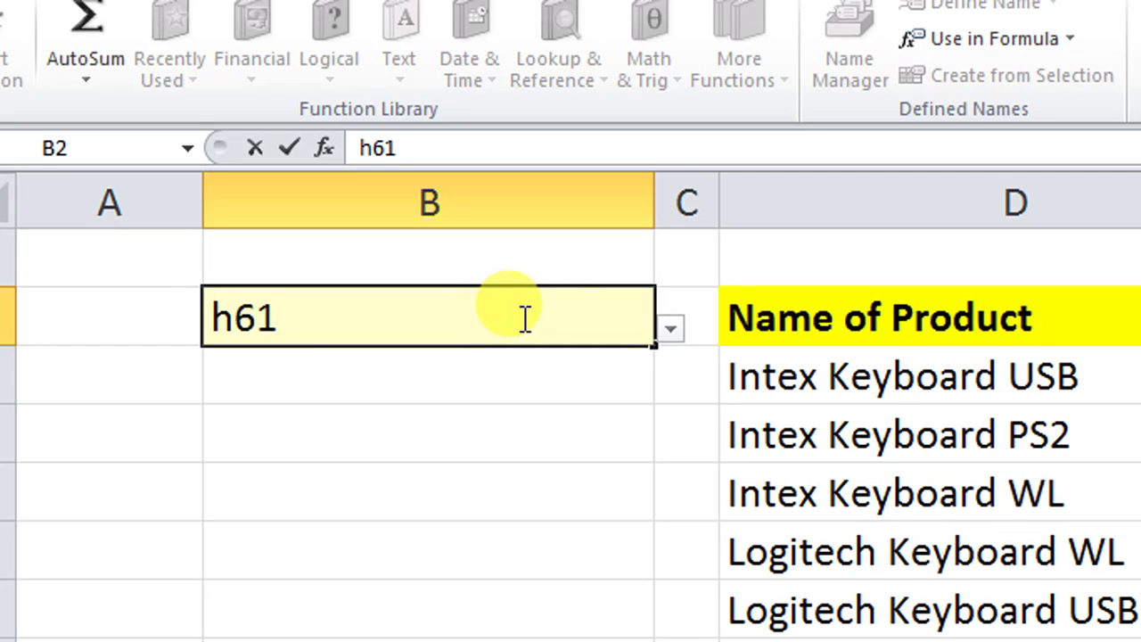
click(675, 329)
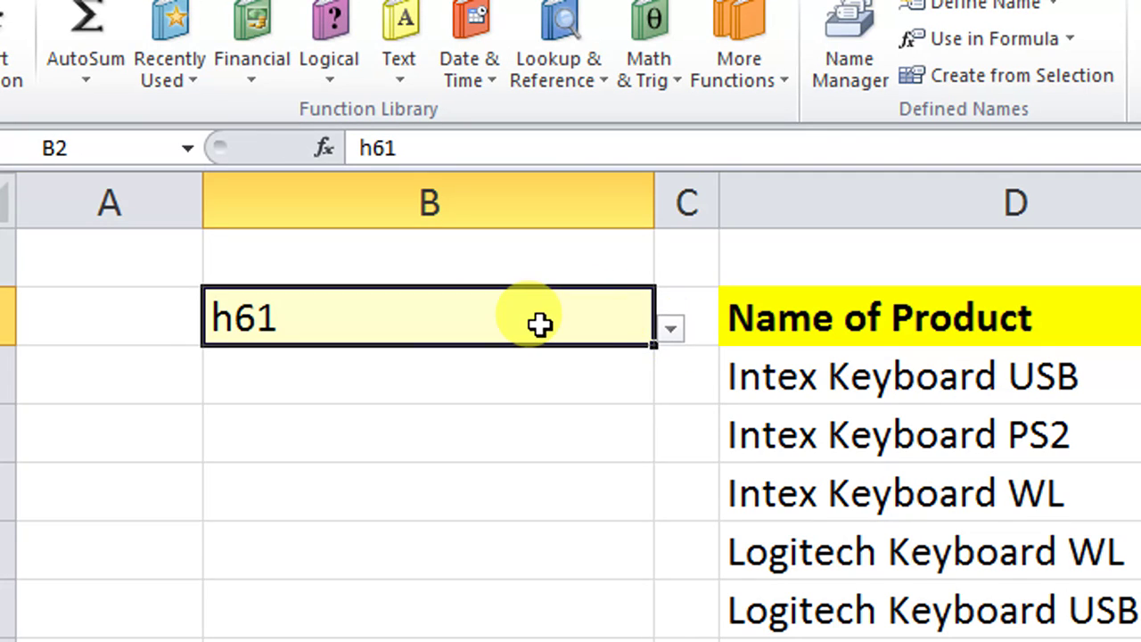
text(1500)
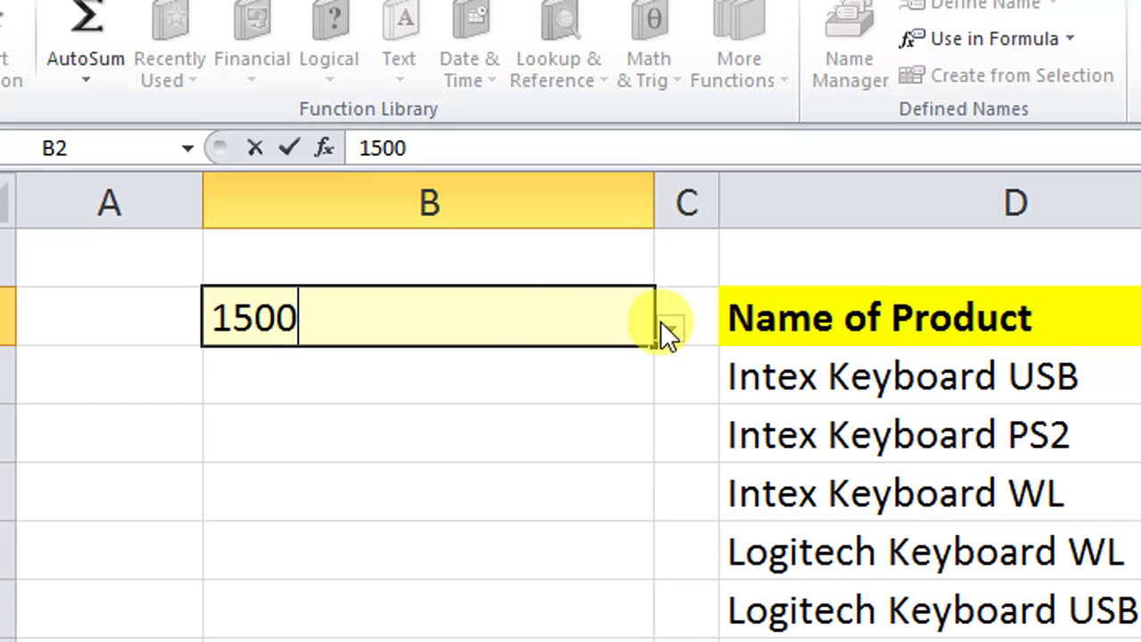
click(667, 328)
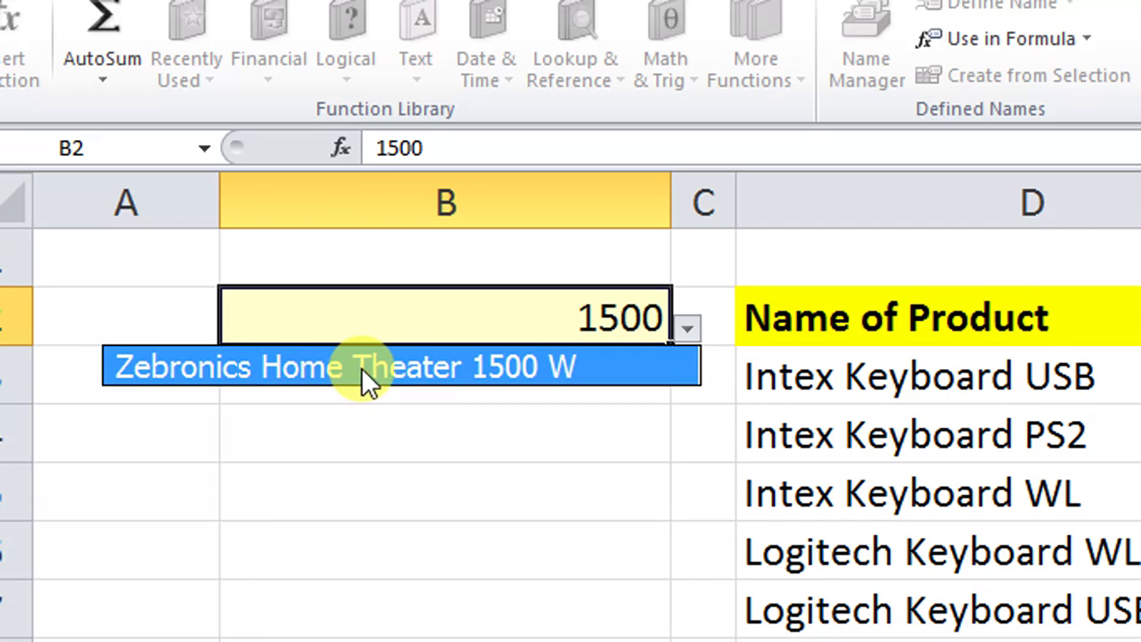
click(439, 325)
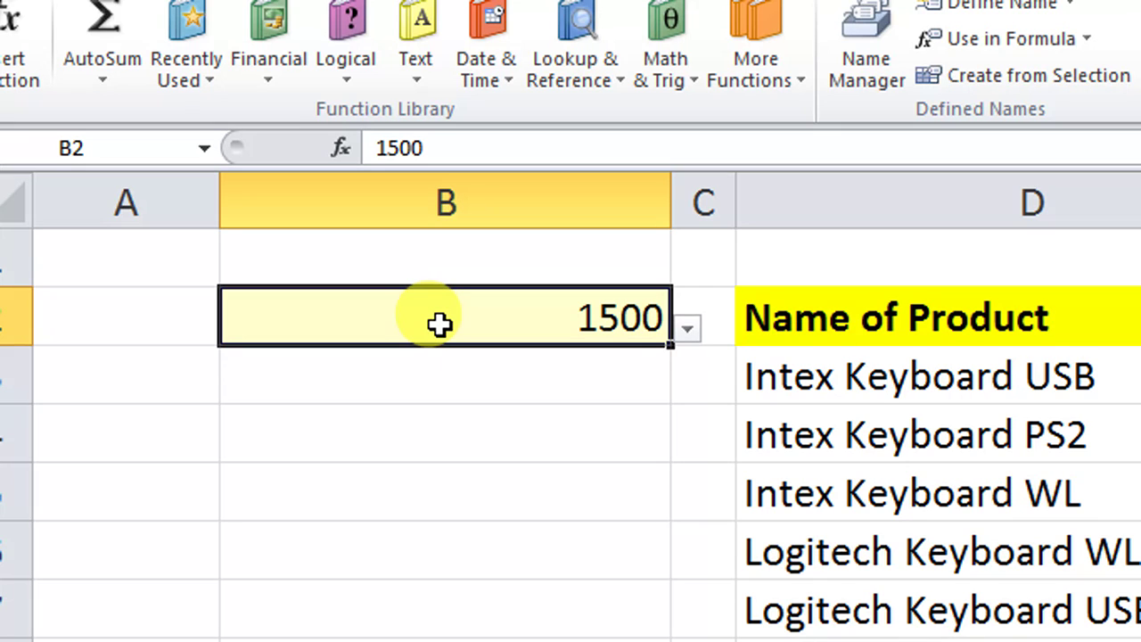
Check the drop-down list in B2 with the search term intel, and clear the cell.
text(inte)
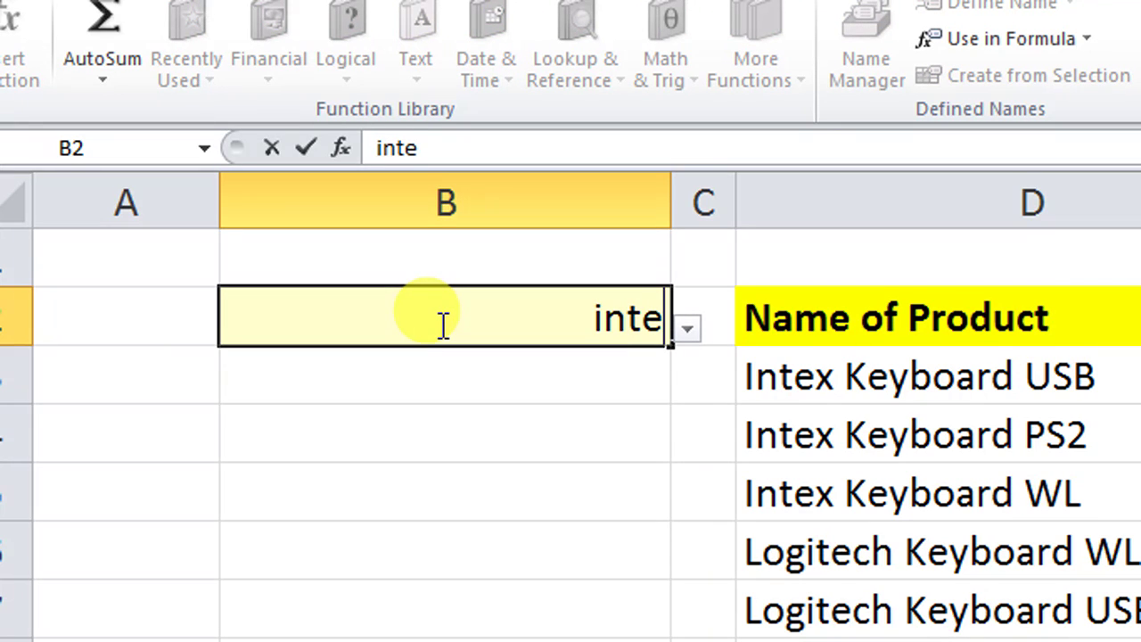
text(l)
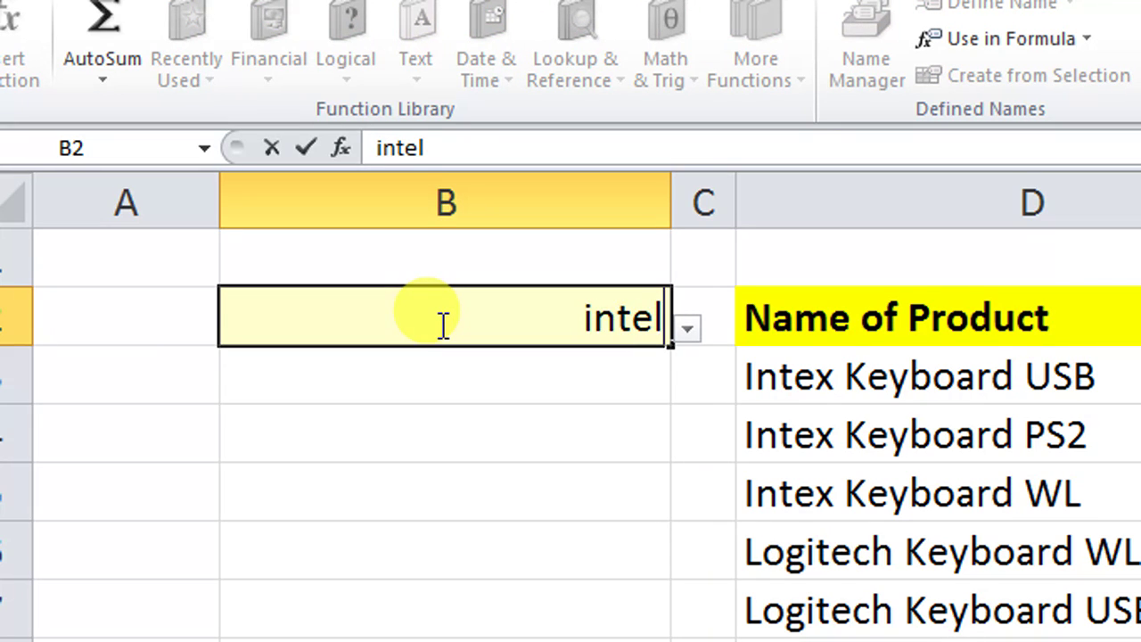
click(687, 326)
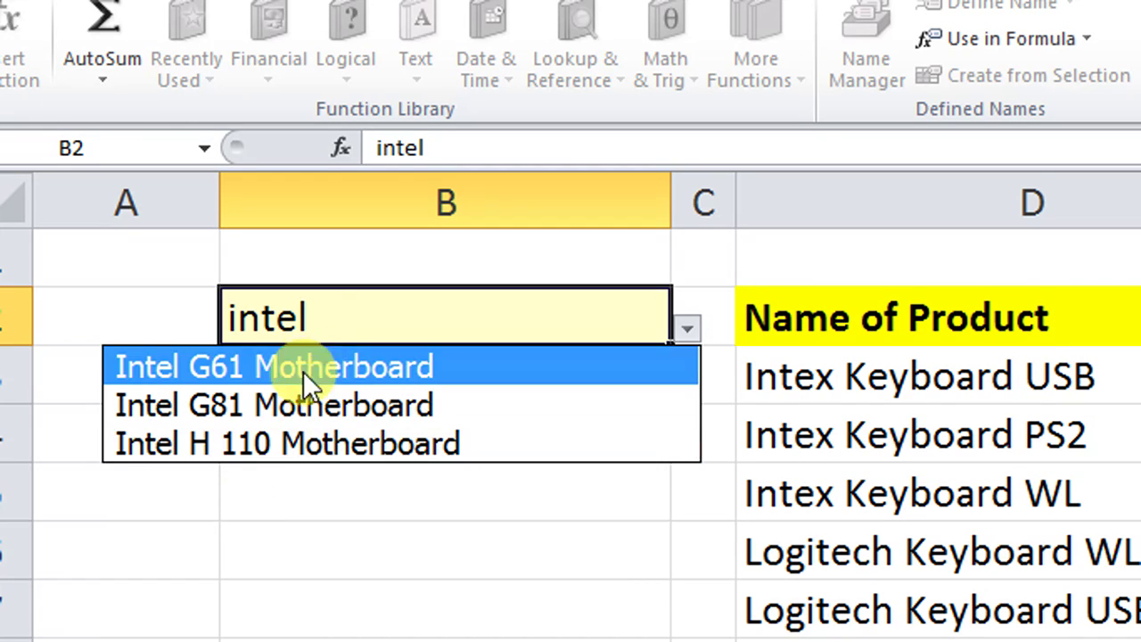
click(331, 318)
key(Delete)
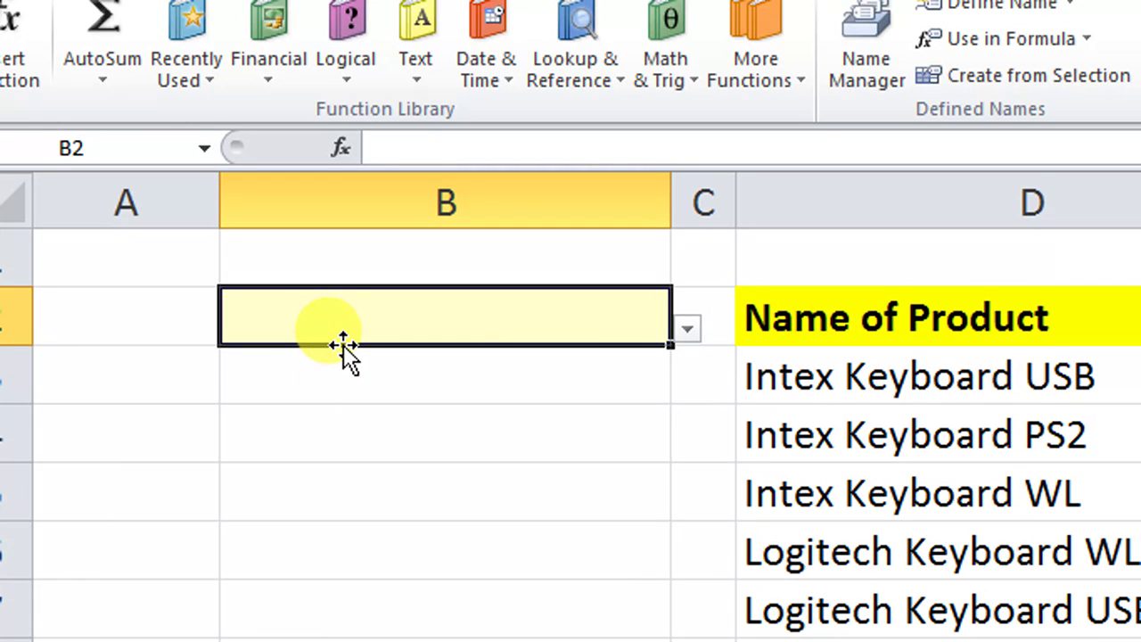